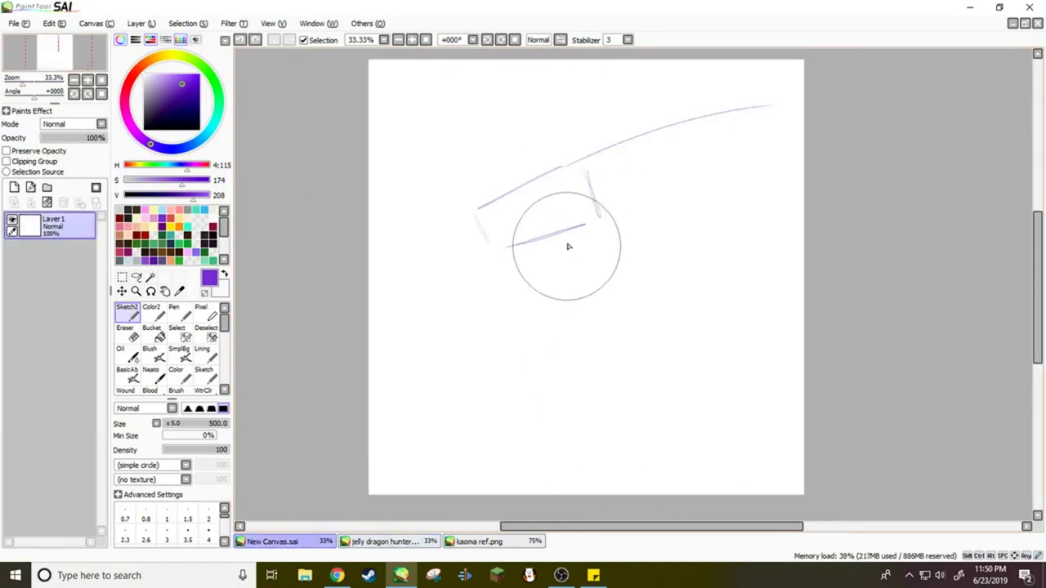
Finish the rough guidelines with a curved neck line, fade that layer to 56% opacity and add a new layer above it
drag(567, 246, 549, 429)
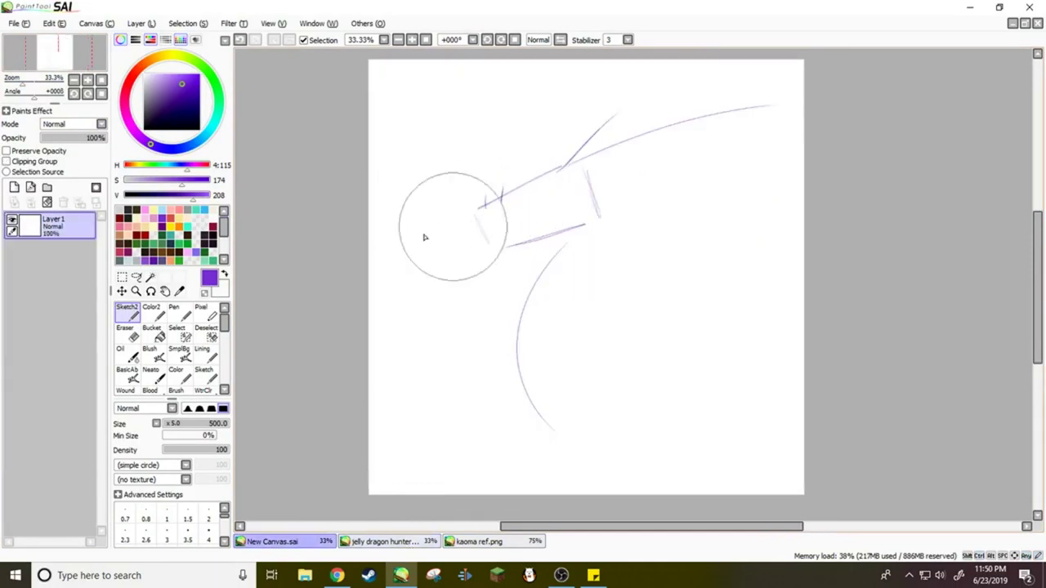
click(14, 188)
mouse_move(33, 77)
mouse_down()
mouse_move(54, 80)
mouse_move(29, 89)
mouse_up()
scroll(539, 296, down, 3)
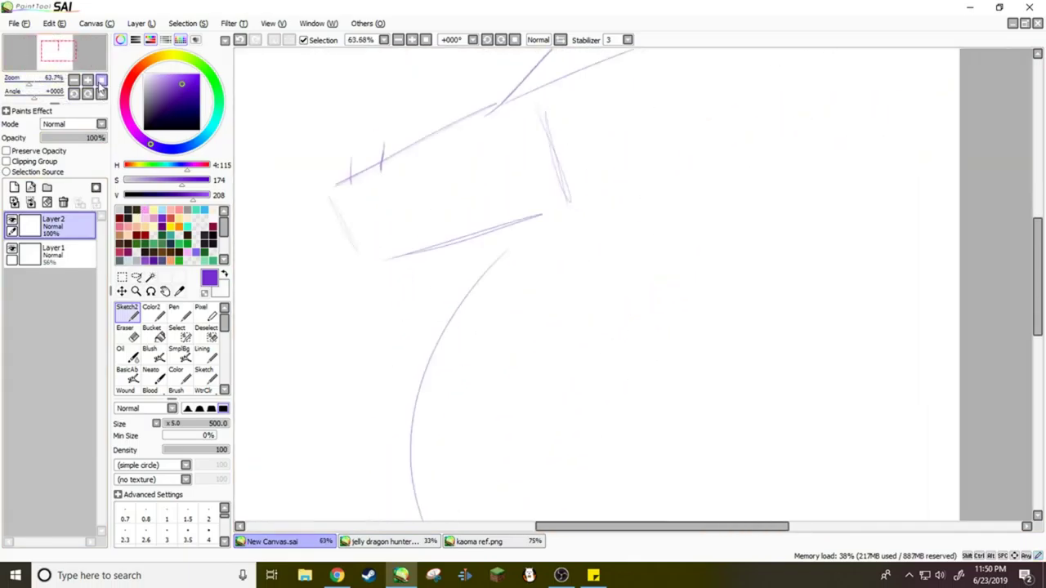
Sketch the dragon's snout outline, open mouth and curved nostril in purple on the new layer over the rough guidelines
scroll(539, 297, up, 5)
drag(563, 176, 845, 49)
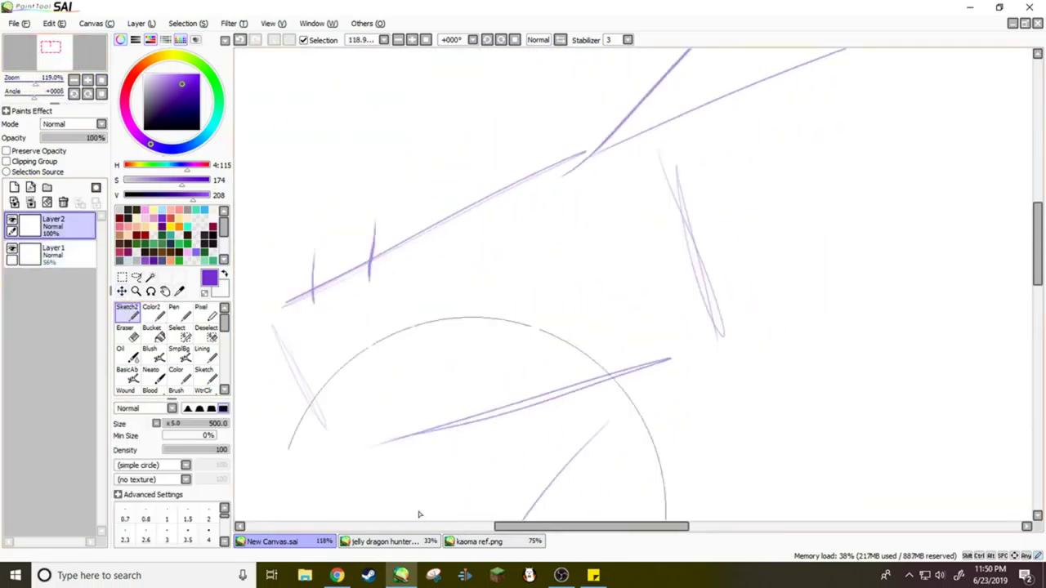
drag(601, 237, 322, 408)
drag(286, 302, 482, 373)
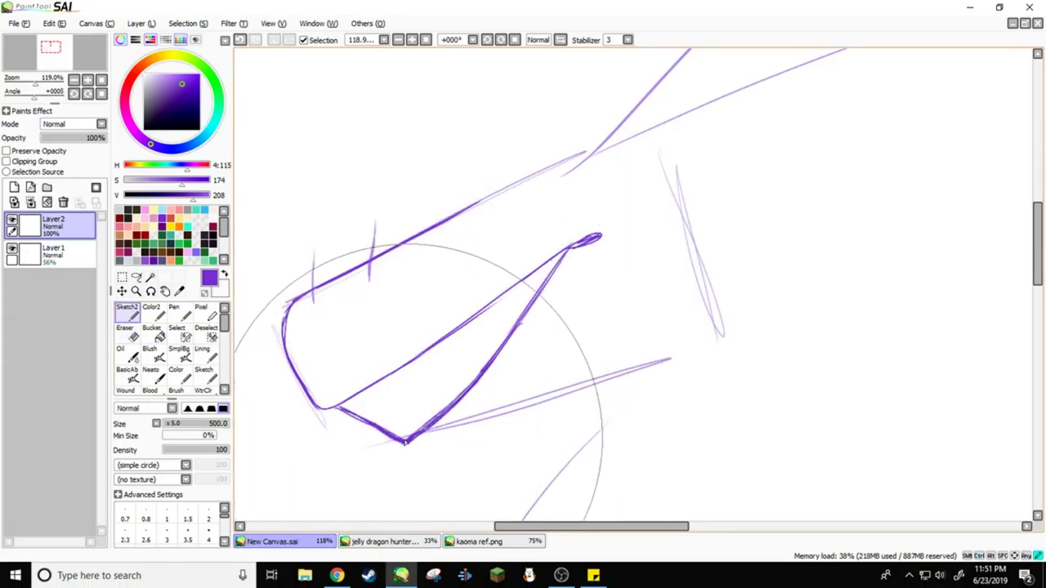
mouse_move(306, 345)
mouse_down()
mouse_move(329, 312)
mouse_move(316, 342)
mouse_move(339, 315)
mouse_move(329, 309)
mouse_move(306, 343)
mouse_up()
Sketch zigzag teeth near the back corner and the front of the open mouth
mouse_move(522, 299)
mouse_down()
mouse_move(512, 336)
mouse_move(488, 343)
mouse_move(498, 347)
mouse_move(446, 353)
mouse_up()
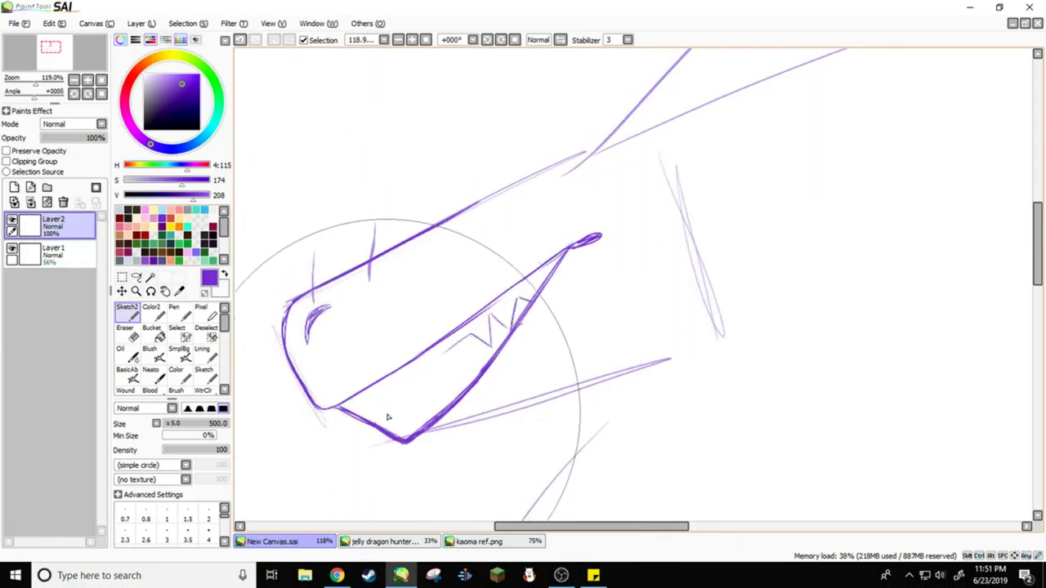
mouse_move(366, 413)
mouse_down()
mouse_move(400, 395)
mouse_move(410, 403)
mouse_move(433, 389)
mouse_up()
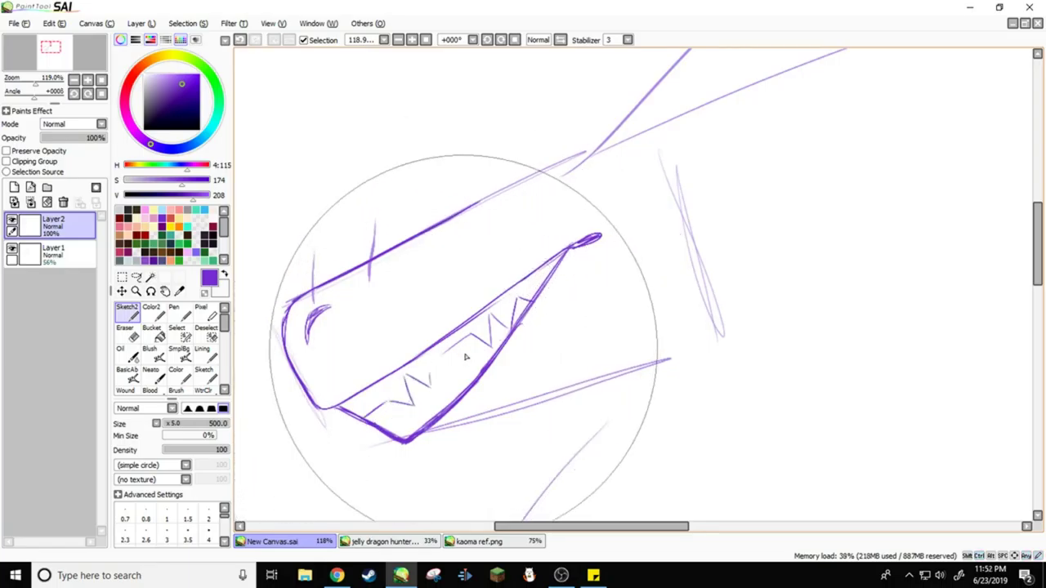
mouse_move(476, 321)
mouse_down()
mouse_move(501, 359)
mouse_move(480, 323)
mouse_up()
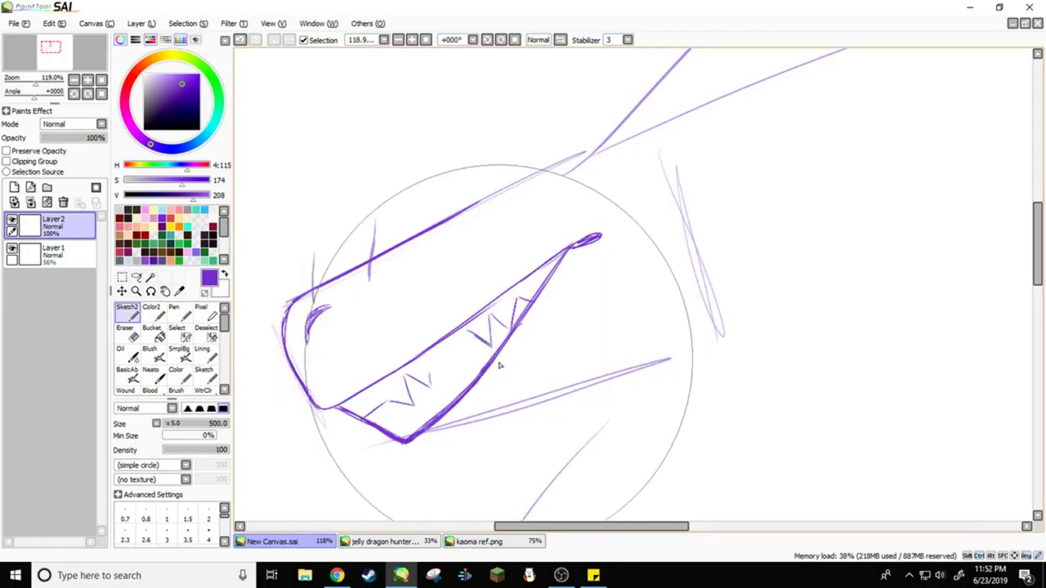
drag(455, 357, 490, 332)
Check the sketch in a mirrored view and save the drawing as wuowuwouw.sai
key(h)
key(h)
key(ctrl+s)
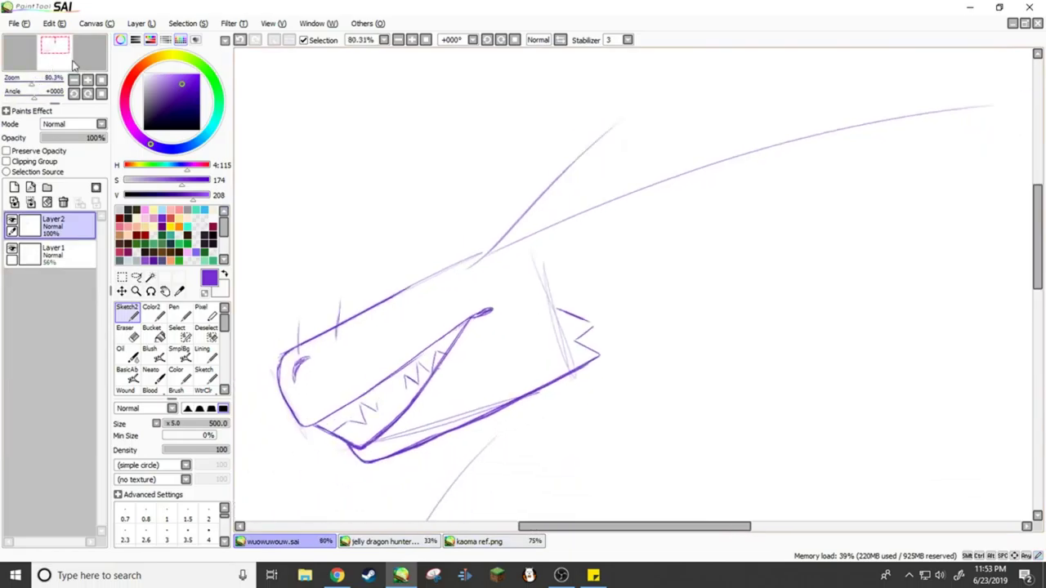
Sketch a large pointed horn on top of the head and two small horns along the snout, consulting the jelly dragon reference
drag(458, 278, 507, 149)
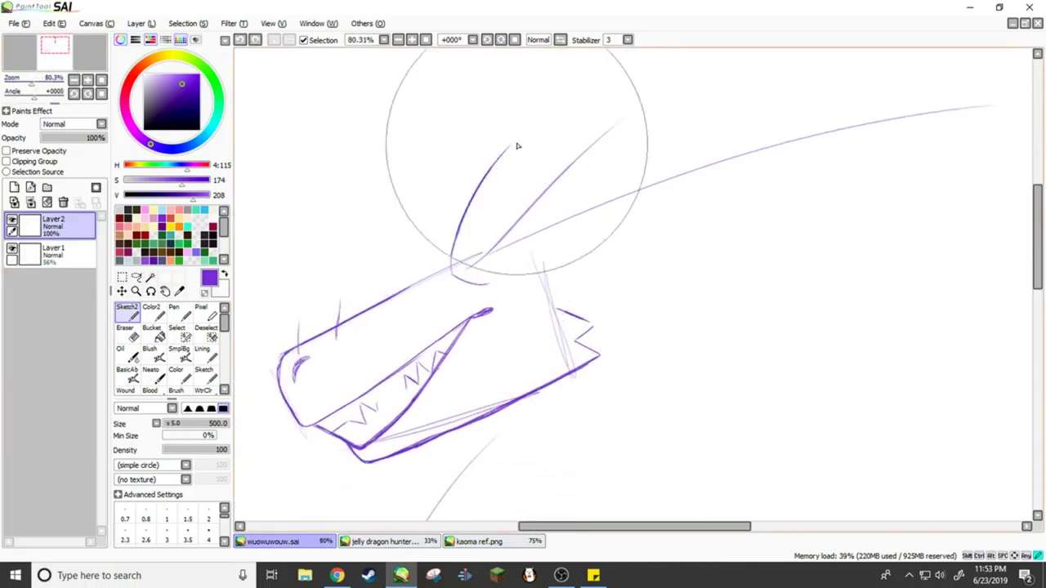
drag(486, 286, 517, 173)
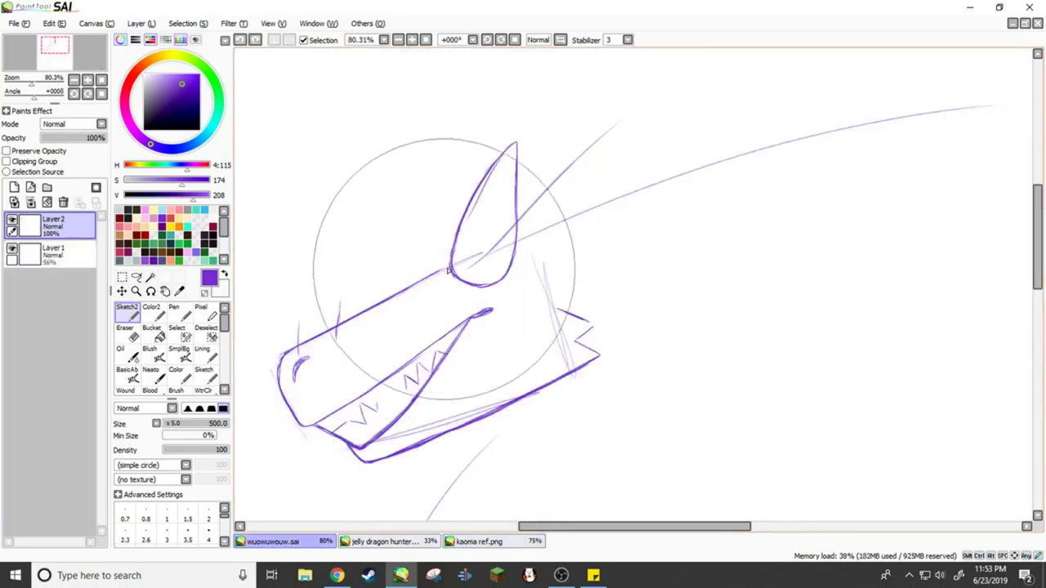
click(384, 541)
click(272, 541)
scroll(269, 515, up, 5)
click(417, 542)
click(272, 541)
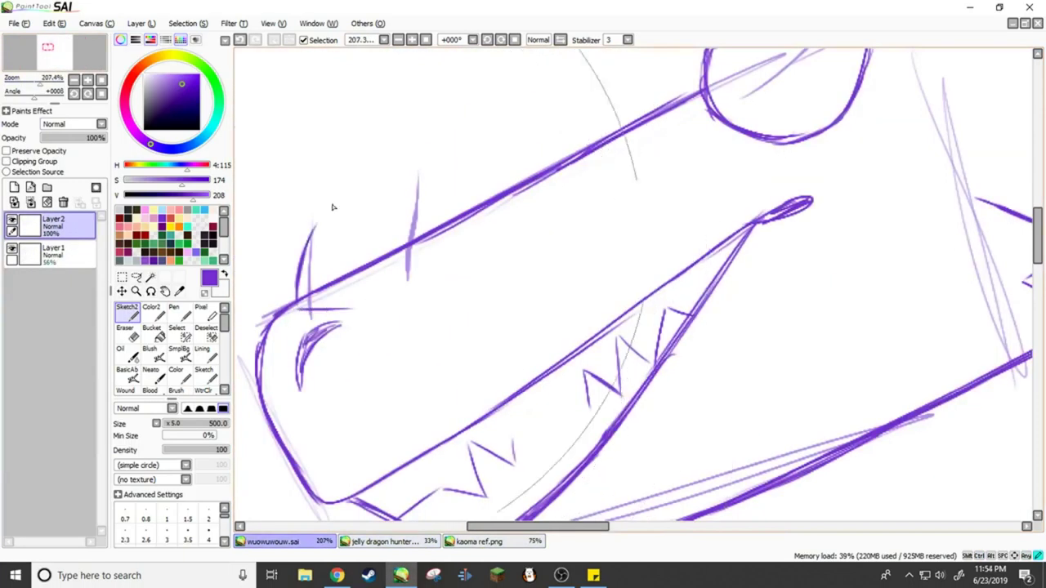
drag(298, 306, 376, 274)
drag(466, 253, 402, 276)
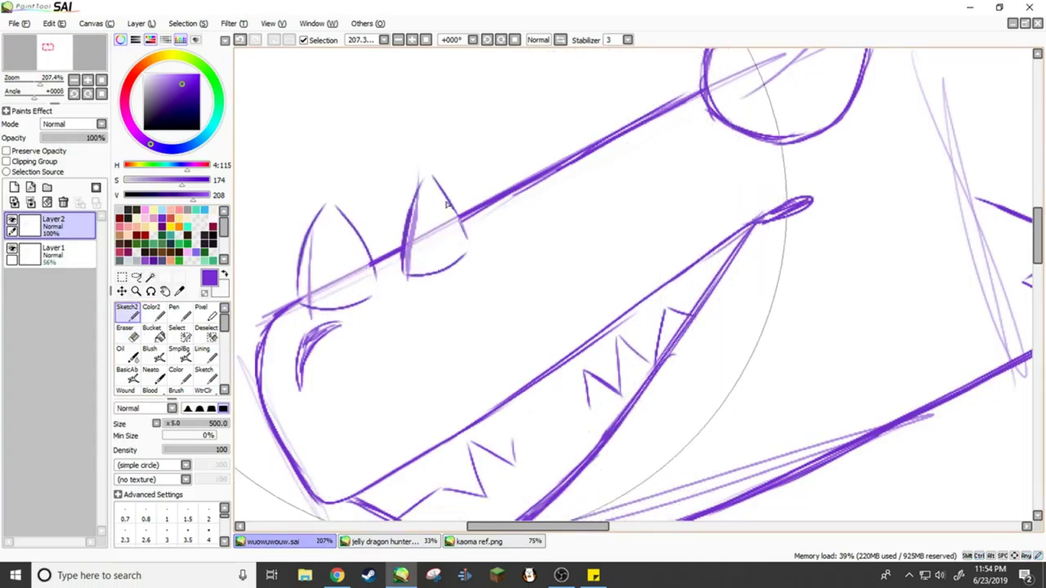
Sketch the long near ear sweeping back from the head, with a notched tip and an inner ear shape
scroll(367, 269, down, 5)
scroll(348, 244, up, 2)
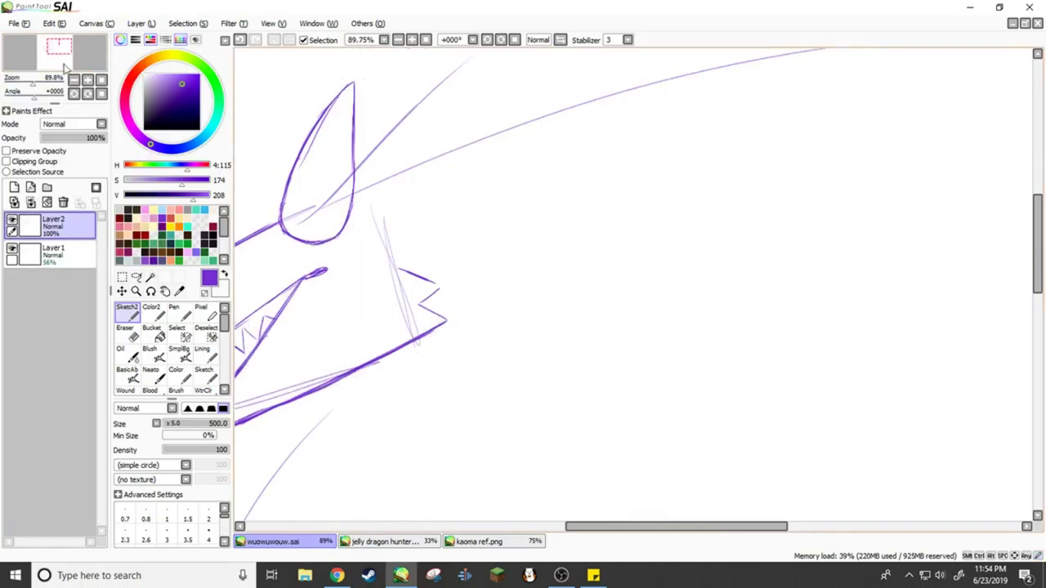
drag(384, 163, 432, 234)
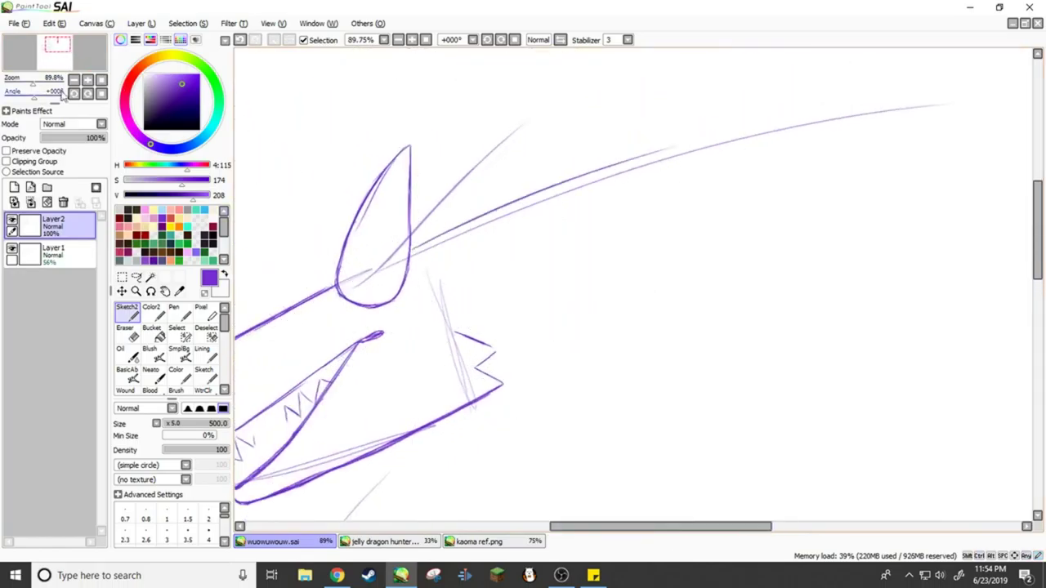
scroll(420, 221, down, 1)
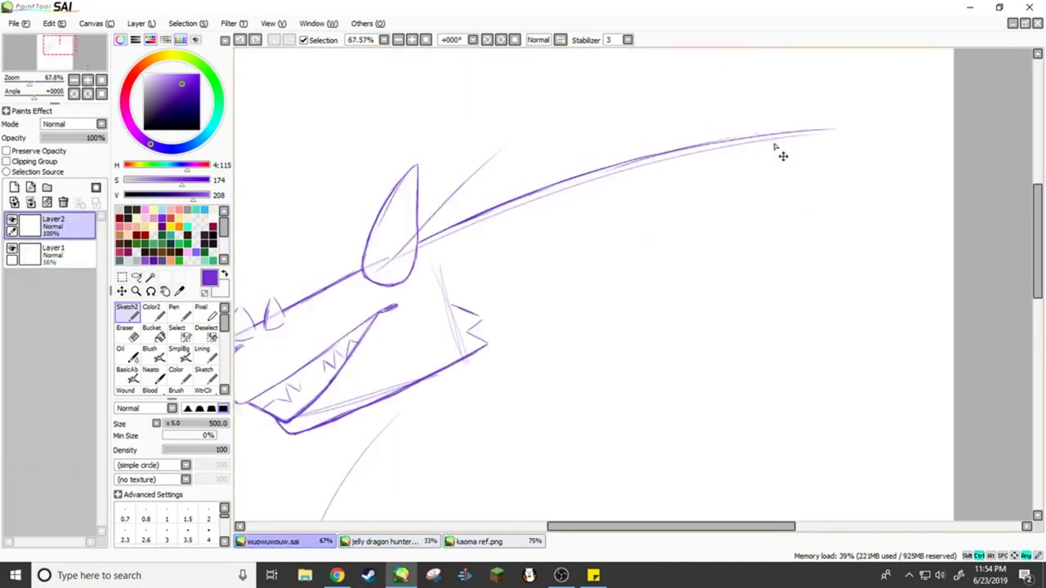
mouse_move(874, 128)
mouse_down()
mouse_move(866, 152)
mouse_move(490, 331)
mouse_move(490, 342)
mouse_up()
drag(482, 303, 723, 192)
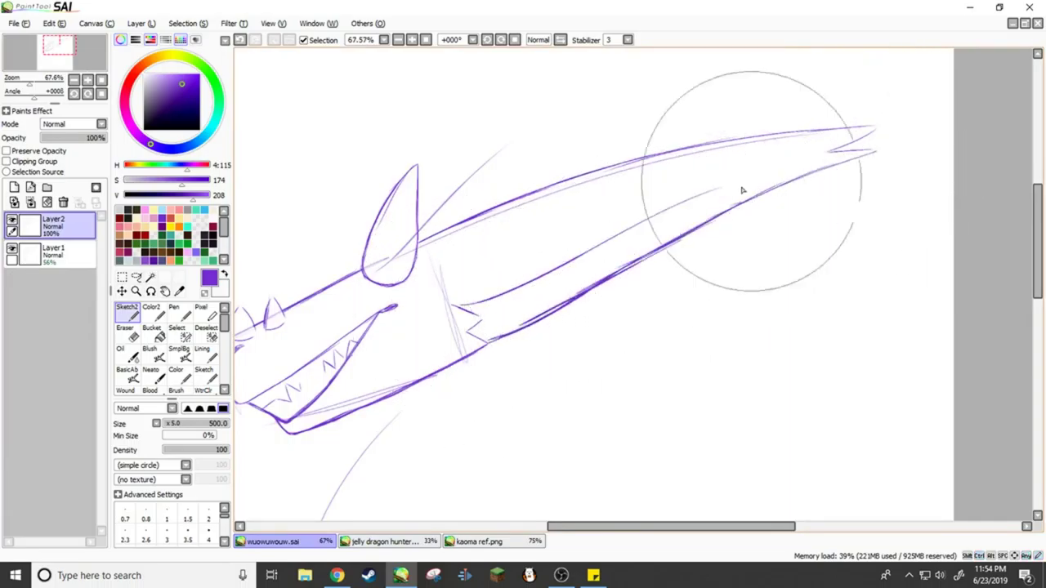
drag(814, 165, 515, 282)
mouse_move(535, 281)
mouse_down()
mouse_move(541, 310)
mouse_move(635, 281)
mouse_up()
Sketch the far horn behind the near one and the far ear above the near ear, with a notched tip
drag(448, 237, 480, 145)
mouse_move(484, 183)
mouse_down()
mouse_move(463, 227)
mouse_move(579, 93)
mouse_up()
drag(372, 206, 696, 59)
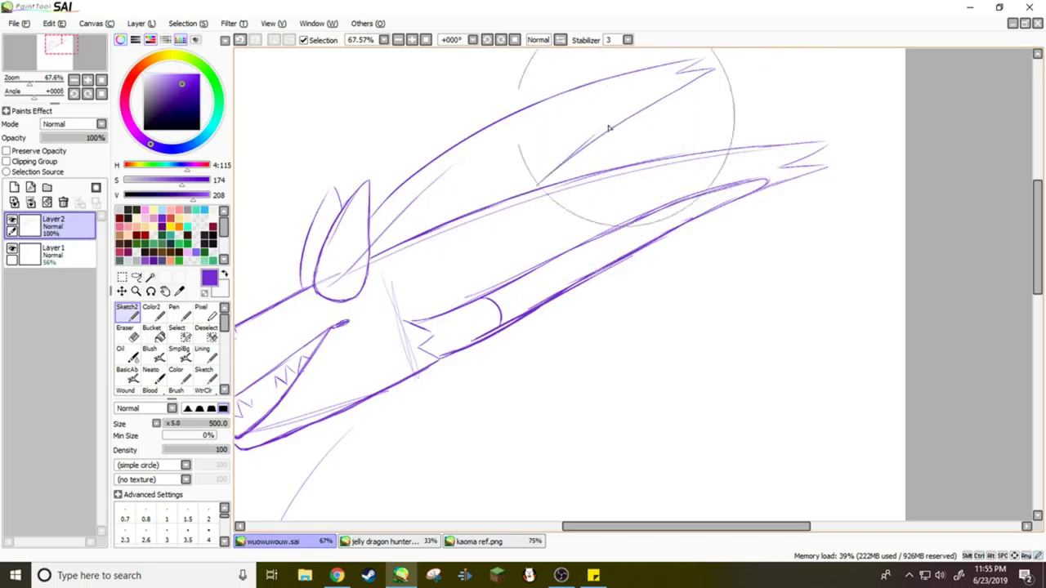
drag(666, 100, 537, 190)
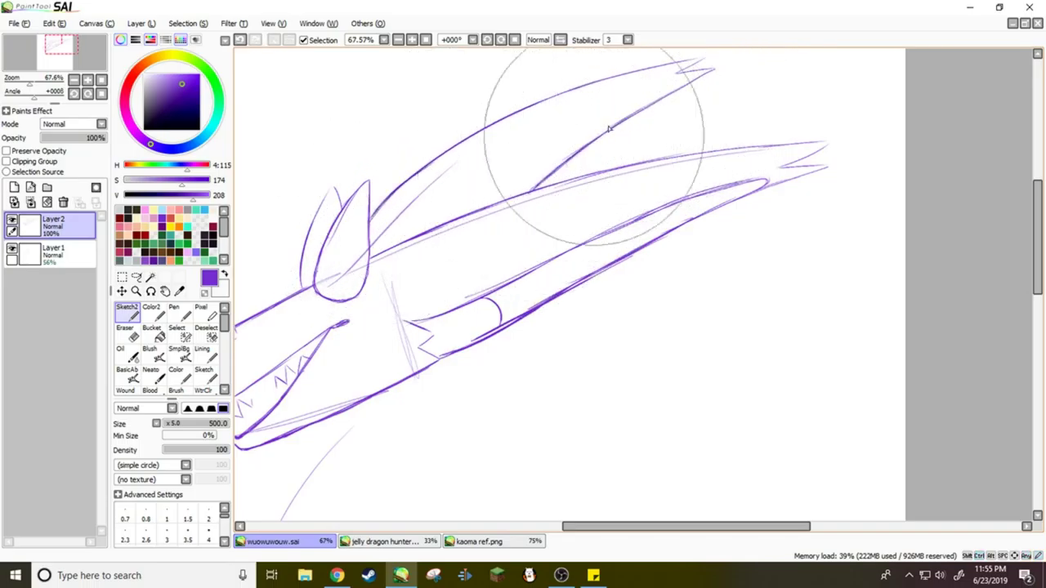
drag(577, 151, 657, 85)
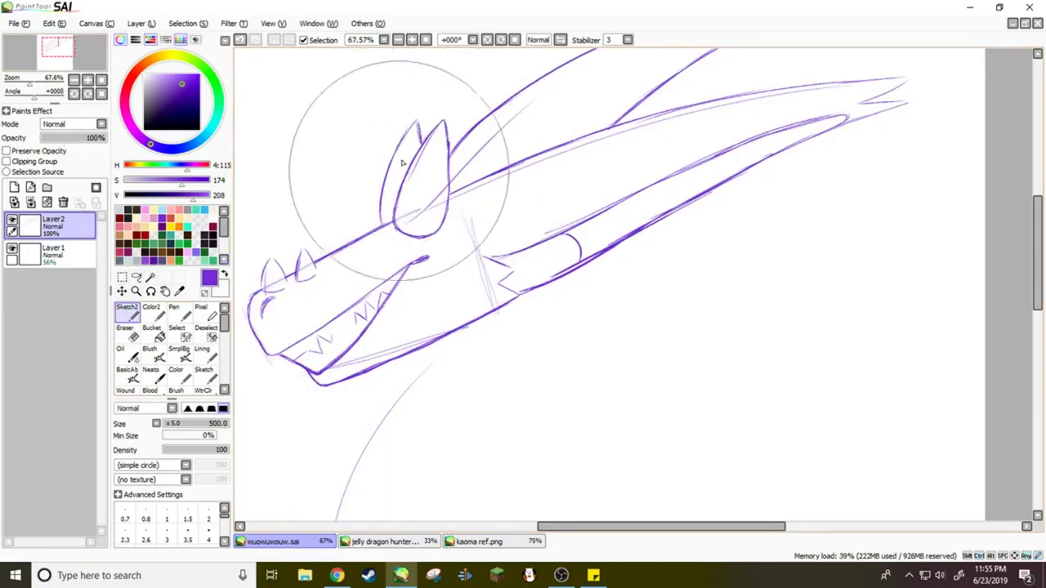
Sketch both narrow, angry eyes with their irises between the horn and the mouth, consulting the kaoma reference image
scroll(393, 191, up, 6)
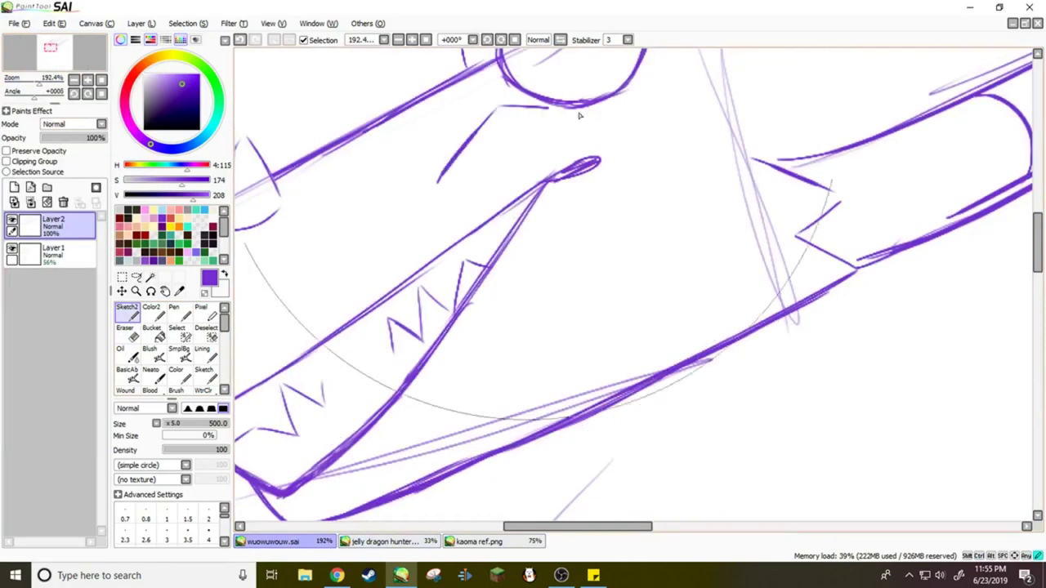
click(481, 543)
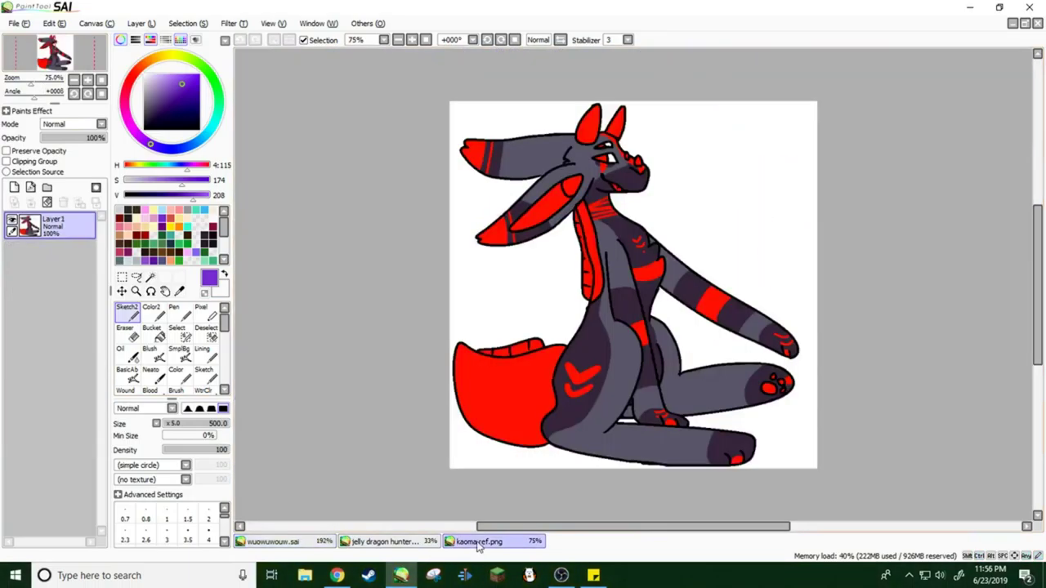
click(273, 541)
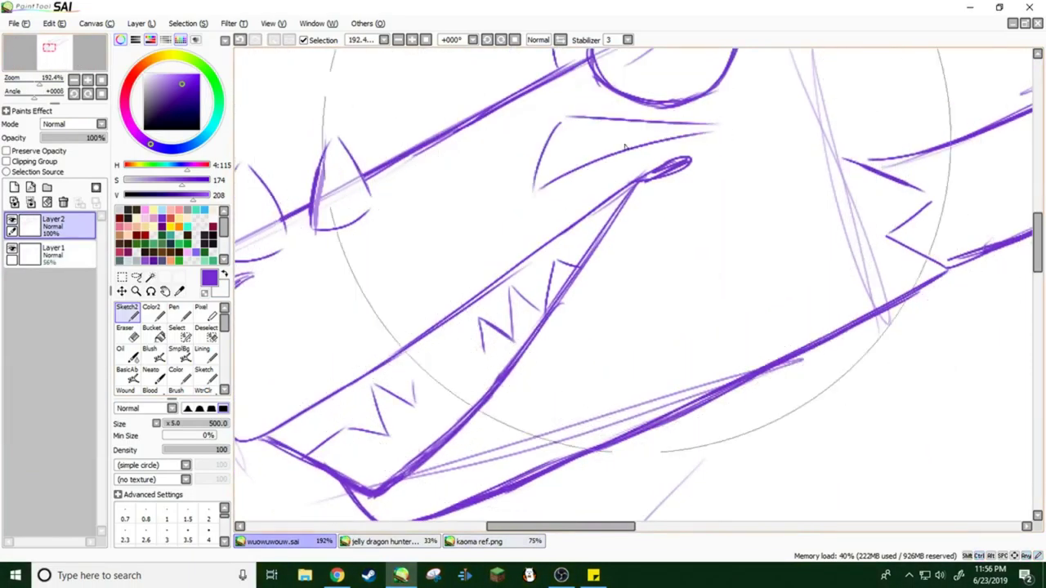
drag(548, 104, 502, 189)
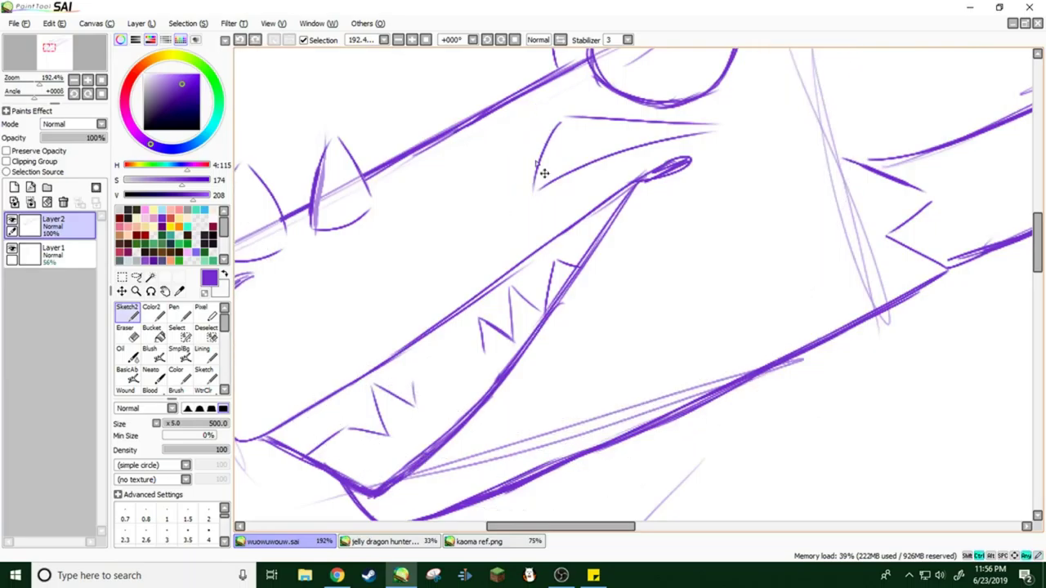
mouse_move(531, 111)
mouse_down()
mouse_move(482, 163)
mouse_move(506, 192)
mouse_up()
mouse_move(578, 118)
mouse_down()
mouse_move(592, 151)
mouse_move(641, 140)
mouse_up()
drag(523, 147, 516, 186)
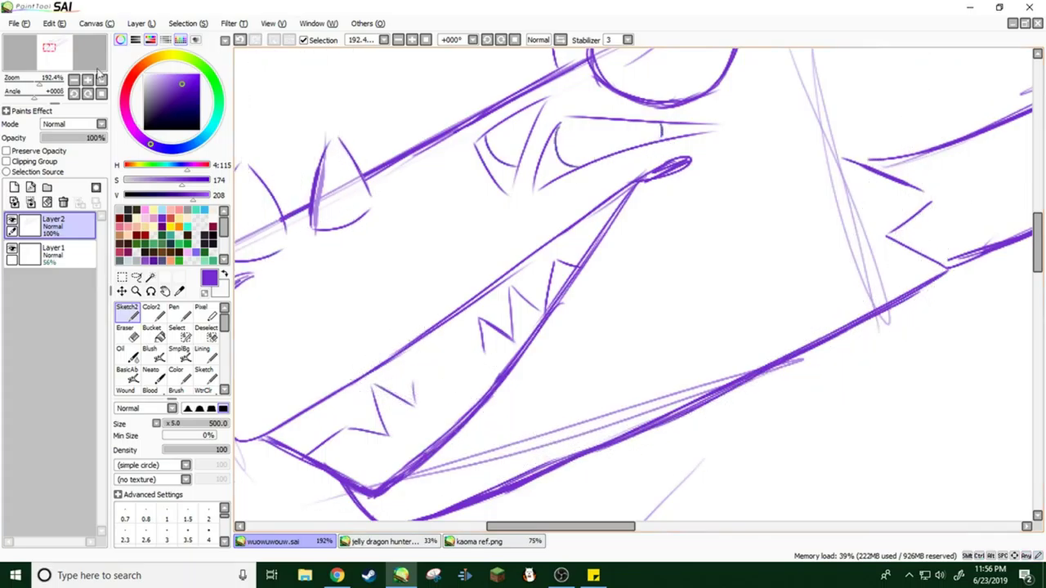
Sketch the neck outline down to a tufted, rounded chest edge, with a segmented mane along the back of the neck
scroll(572, 245, down, 5)
scroll(647, 140, up, 6)
scroll(501, 107, down, 6)
click(391, 542)
key(ctrl+Tab)
key(ctrl+Tab)
key(ctrl+Tab)
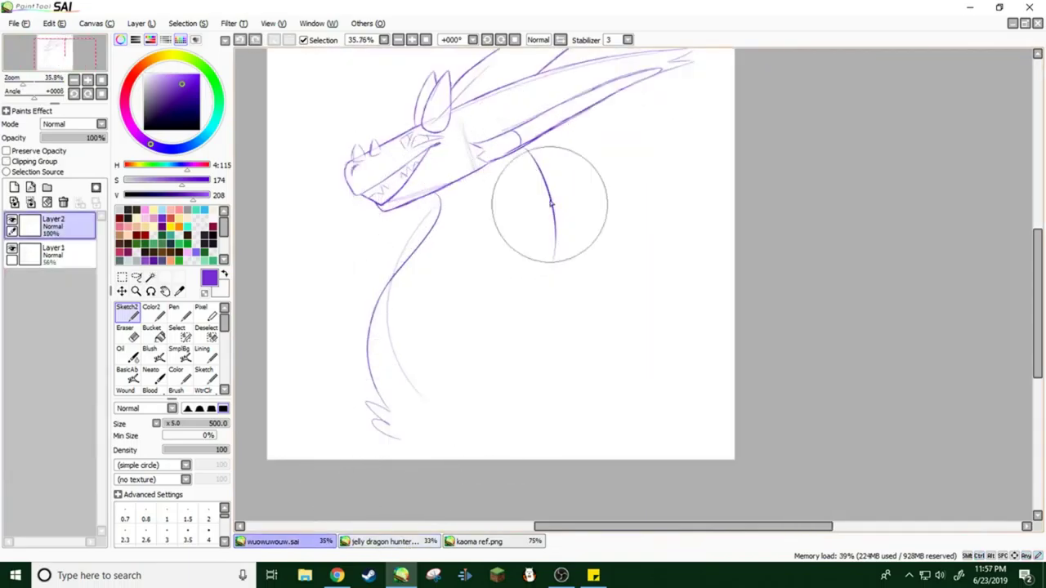
mouse_move(374, 422)
mouse_down()
mouse_move(466, 412)
mouse_move(576, 382)
mouse_up()
drag(458, 367, 560, 429)
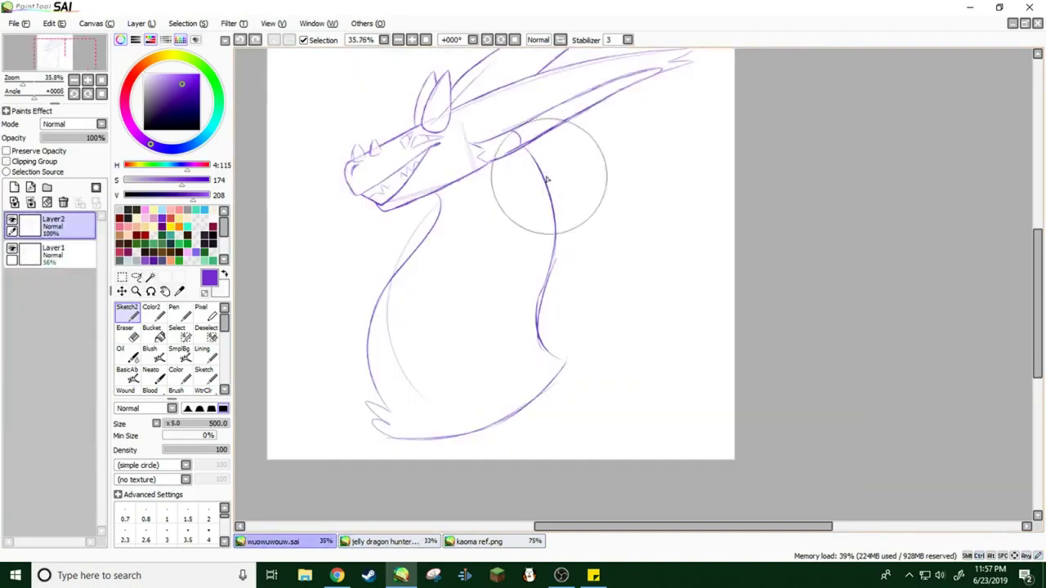
drag(549, 170, 565, 272)
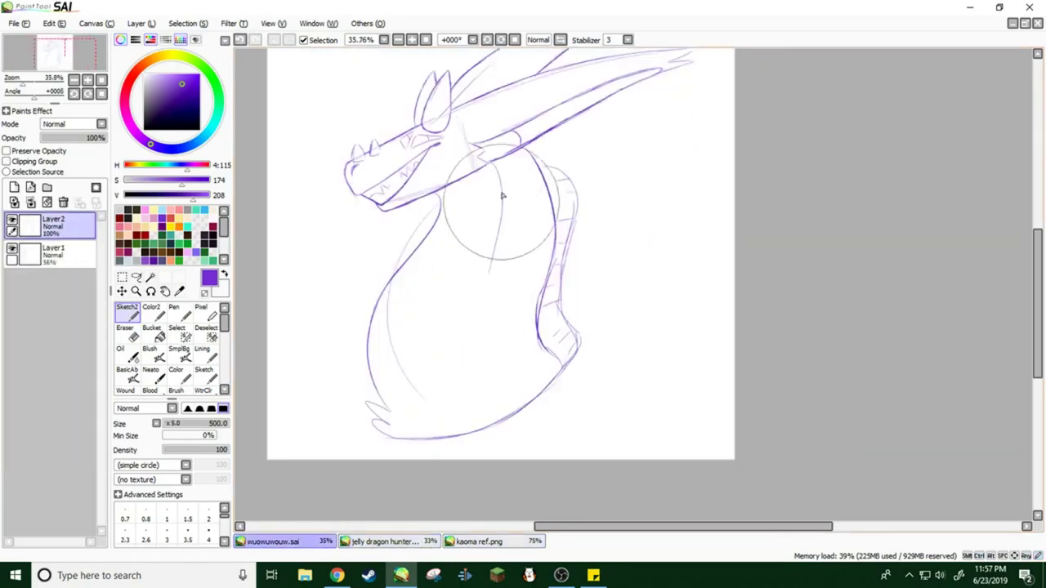
Sketch the curve running from the jaw down the middle of the neck, redoing the stroke, and reinforce the neck's back edge
drag(505, 164, 495, 300)
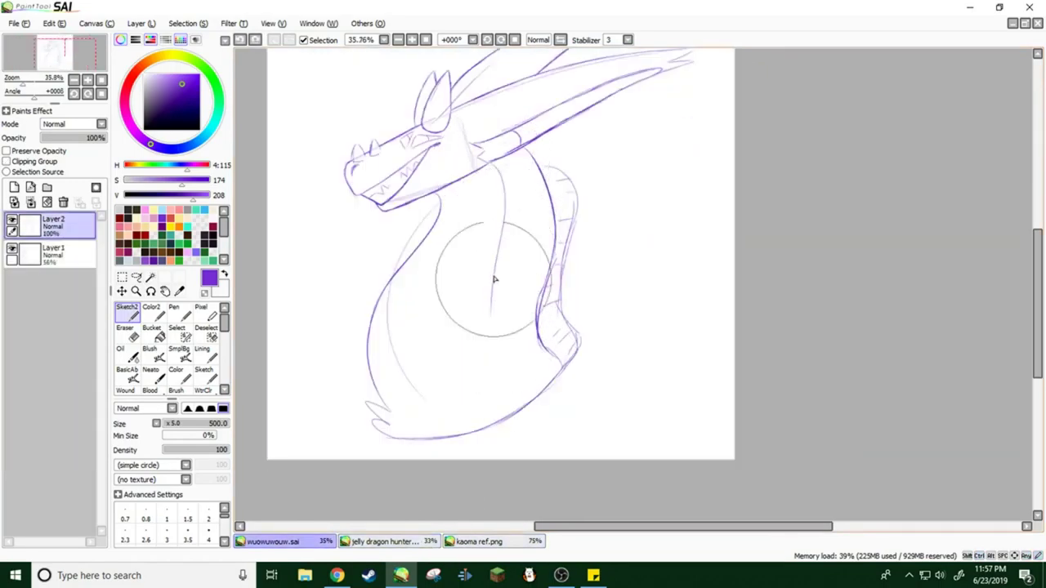
key(ctrl+z)
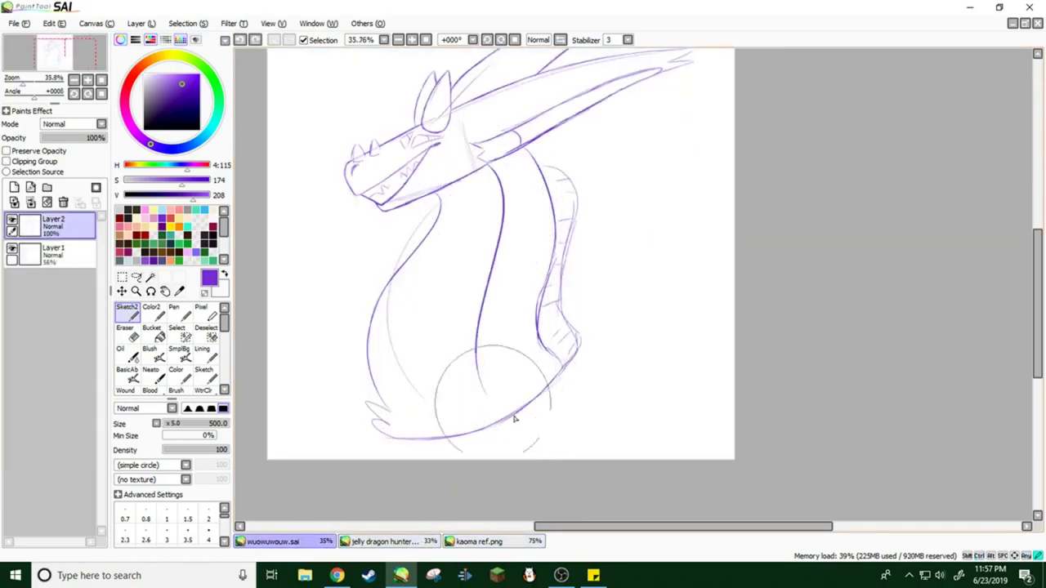
click(13, 23)
click(101, 79)
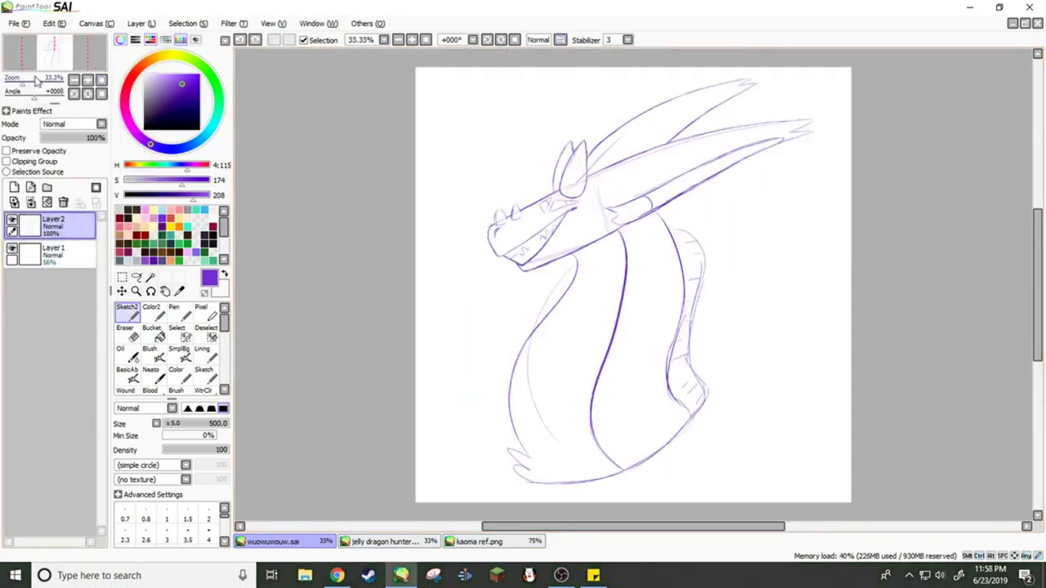
drag(679, 379, 449, 324)
key(e)
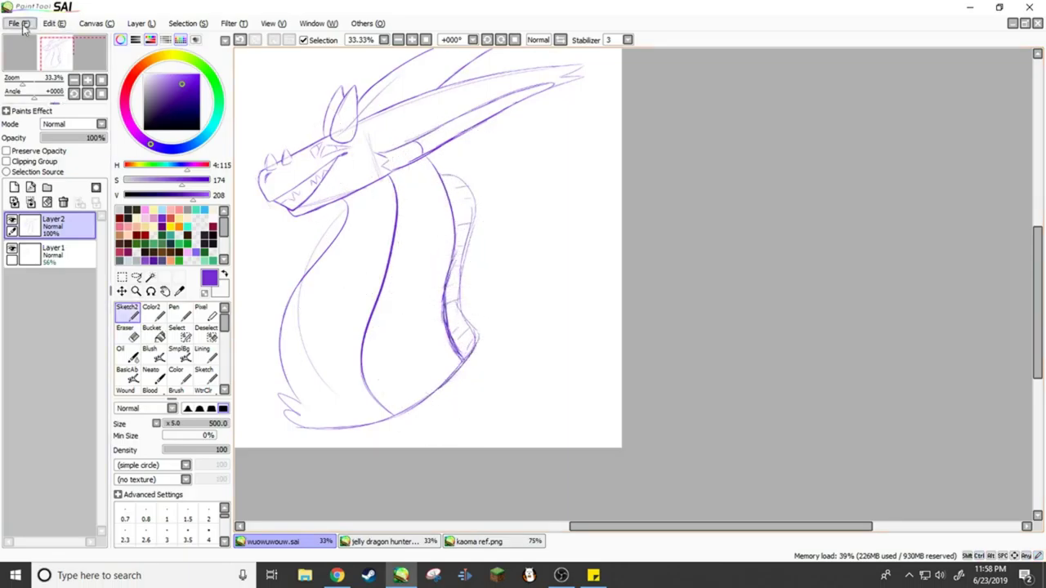
Review the kaoma and jelly dragon hunter reference images against the sketch
click(485, 542)
click(393, 541)
click(482, 541)
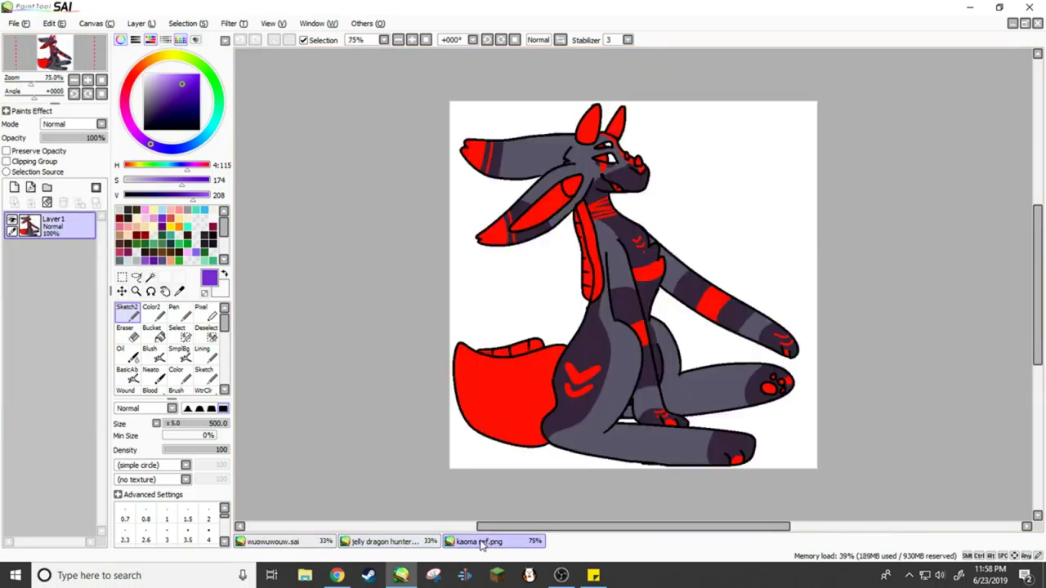
click(384, 541)
click(274, 542)
Replace the rough guidelines on Layer1 with a solid green fill and hide that layer
click(151, 311)
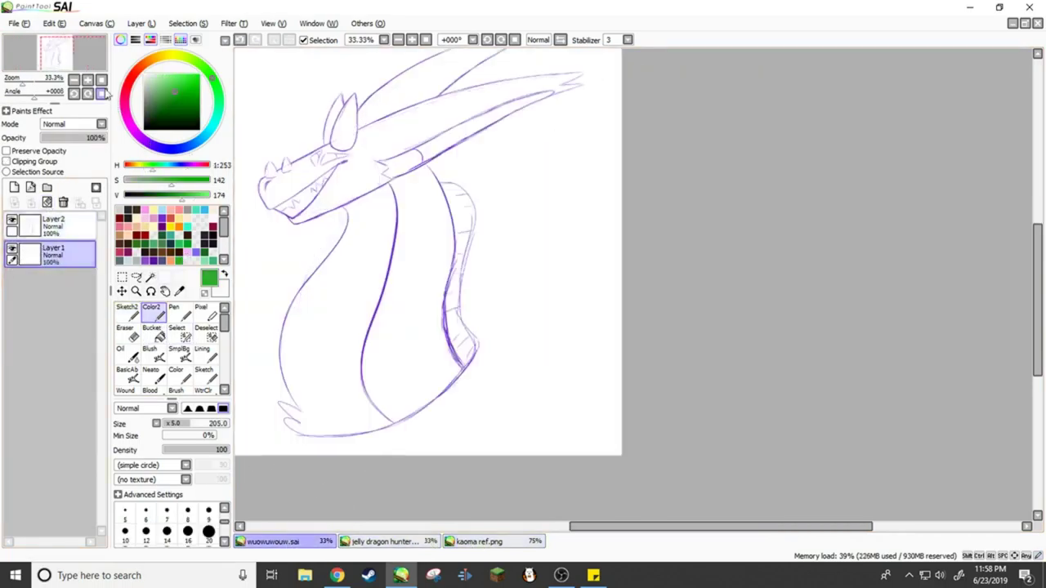
mouse_move(422, 80)
mouse_down()
mouse_move(326, 258)
mouse_move(362, 471)
mouse_up()
click(14, 23)
click(11, 248)
click(54, 224)
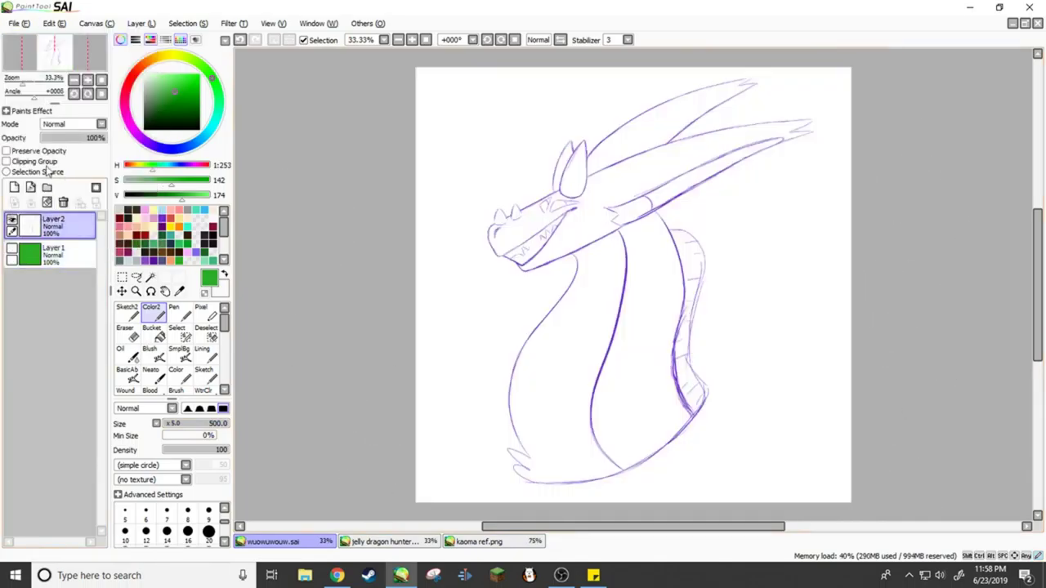
Fade the sketch layer to 39% opacity and prepare a new layer above it for black line art with the Lining brush
drag(92, 138, 64, 137)
click(14, 187)
click(119, 211)
click(202, 353)
scroll(554, 151, up, 4)
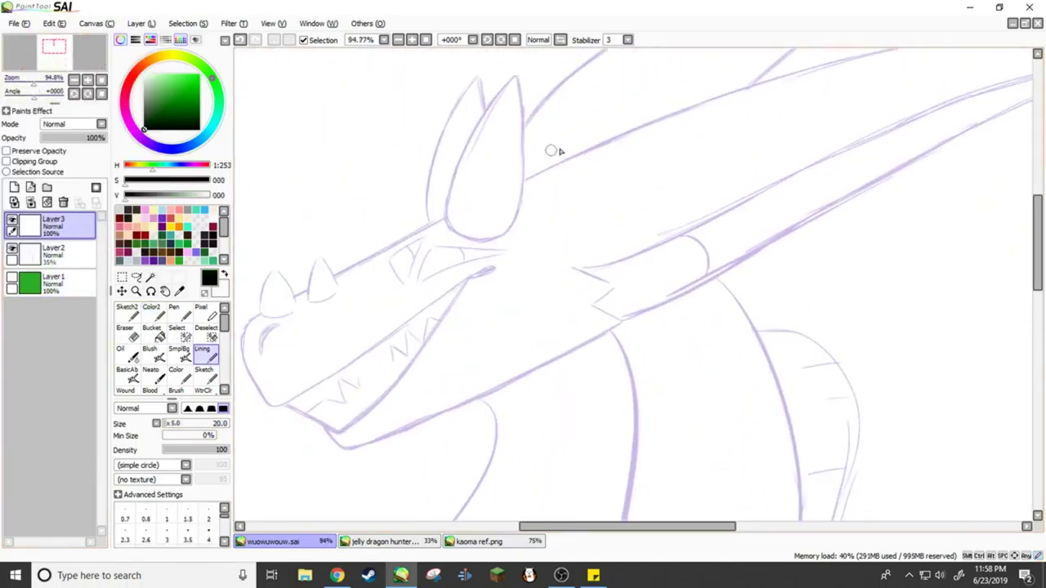
key(ctrl+z)
key(h)
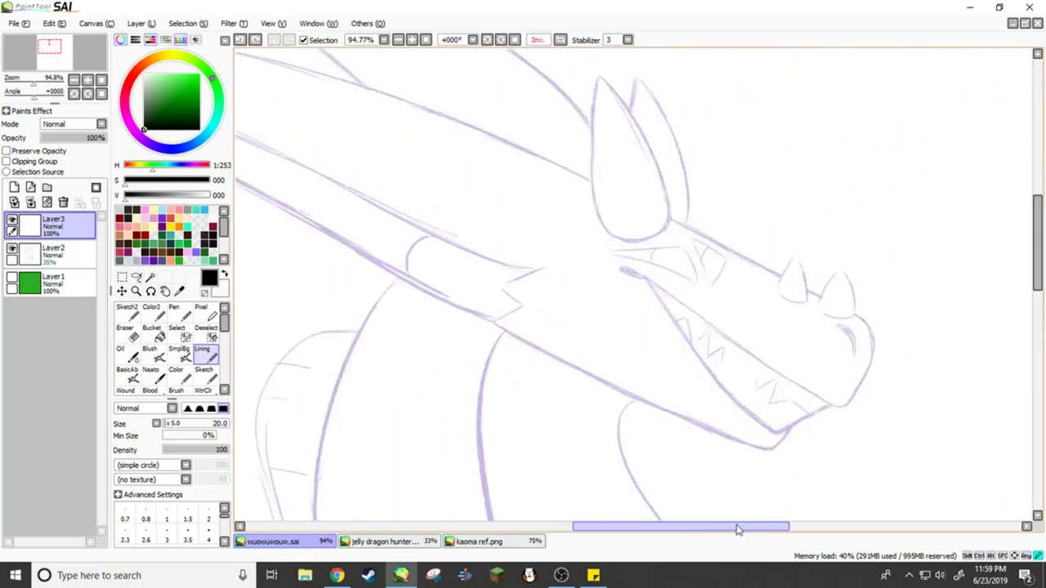
drag(521, 77, 582, 192)
key(h)
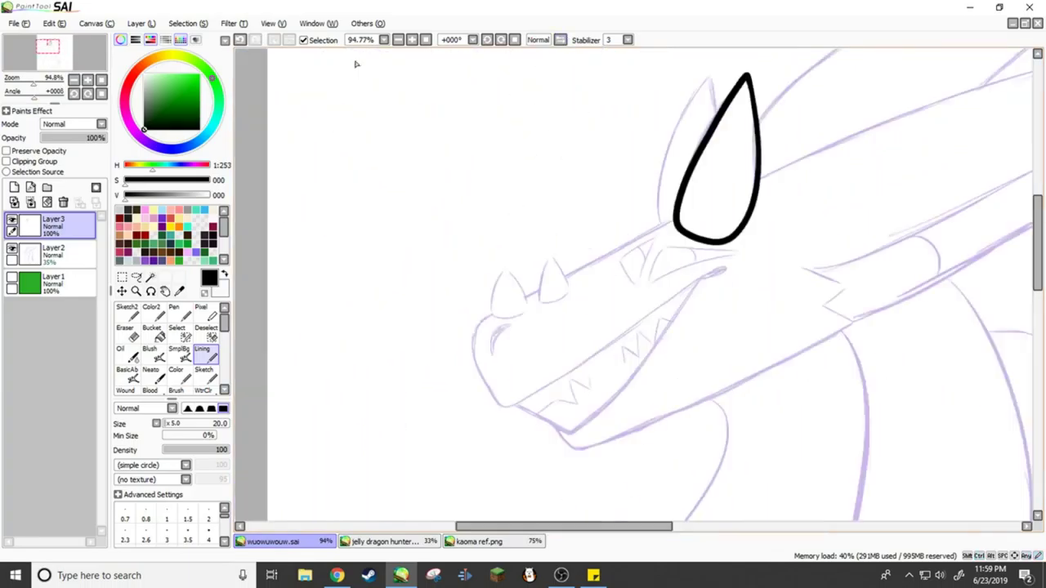
key(ctrl+z)
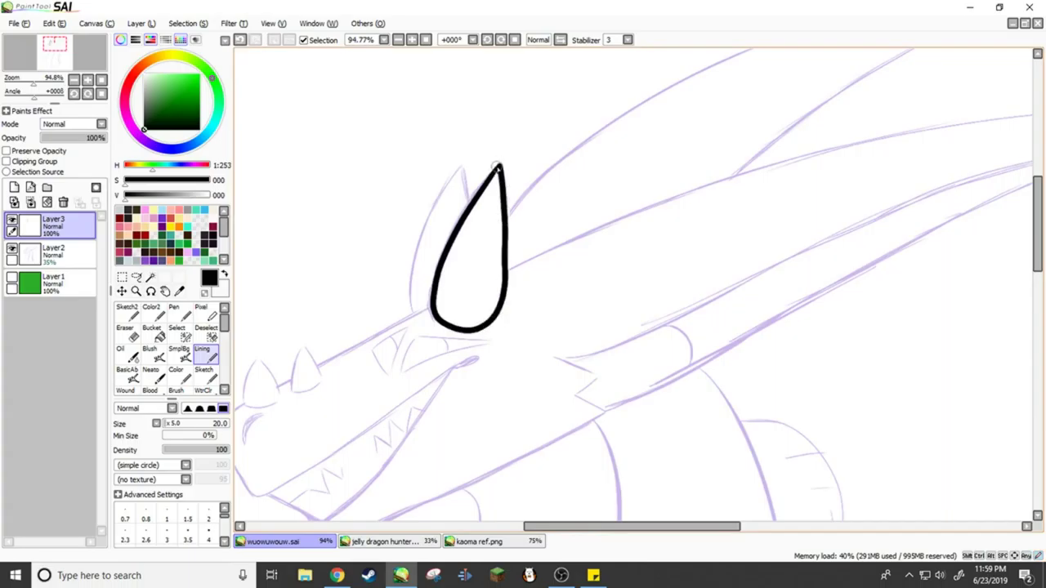
key(ctrl+z)
Check the kaoma reference image and ink the two small teardrop-shaped horns on the snout in black
click(448, 542)
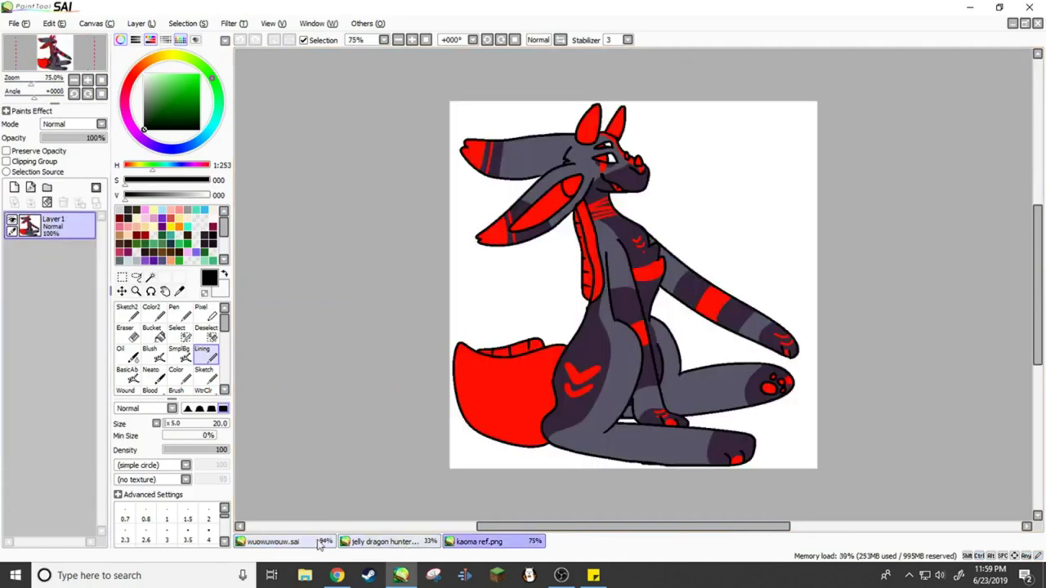
click(327, 541)
mouse_move(359, 157)
mouse_down()
mouse_move(350, 176)
mouse_move(363, 160)
mouse_up()
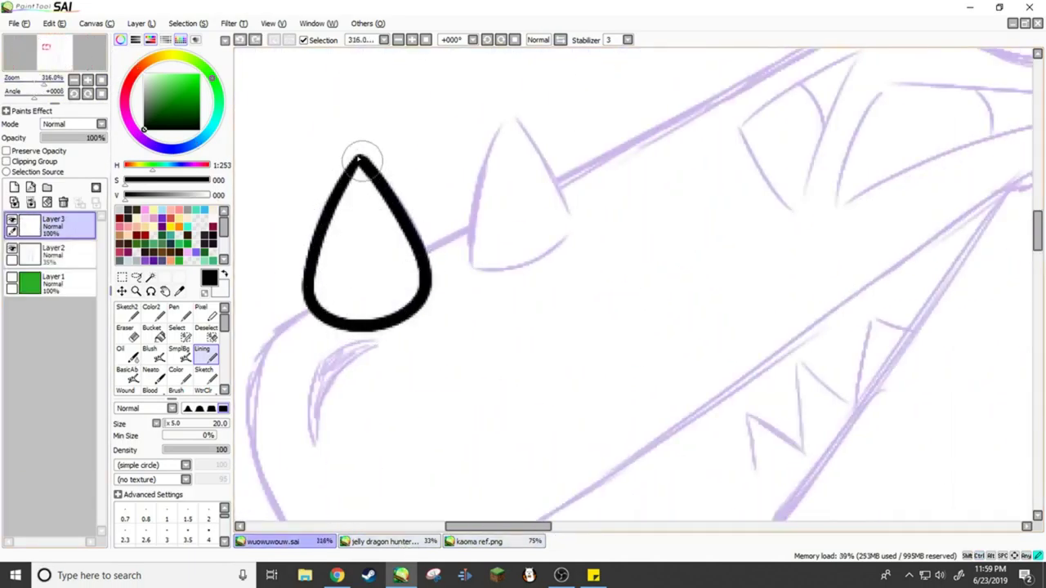
mouse_move(500, 132)
mouse_down()
mouse_move(465, 245)
mouse_move(534, 161)
mouse_move(561, 213)
mouse_up()
key(ctrl+z)
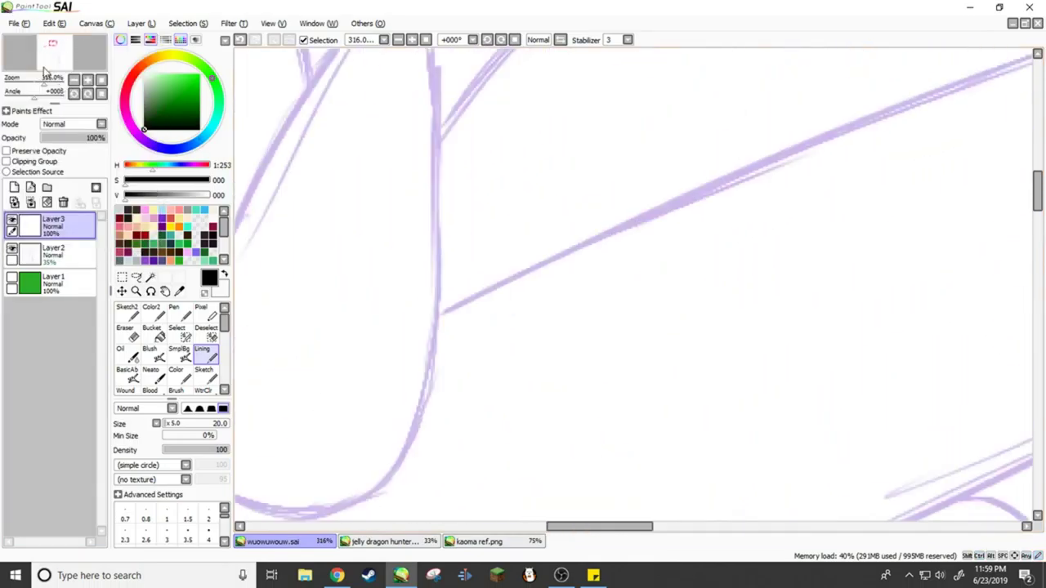
Ink the two long sides of the large front horn in black, mirroring the canvas view while tracing
scroll(478, 69, down, 1)
drag(477, 59, 318, 327)
click(538, 39)
drag(537, 156, 79, 156)
key(ctrl+z)
mouse_move(326, 57)
mouse_down()
mouse_move(315, 245)
mouse_move(437, 451)
mouse_up()
click(537, 39)
click(75, 65)
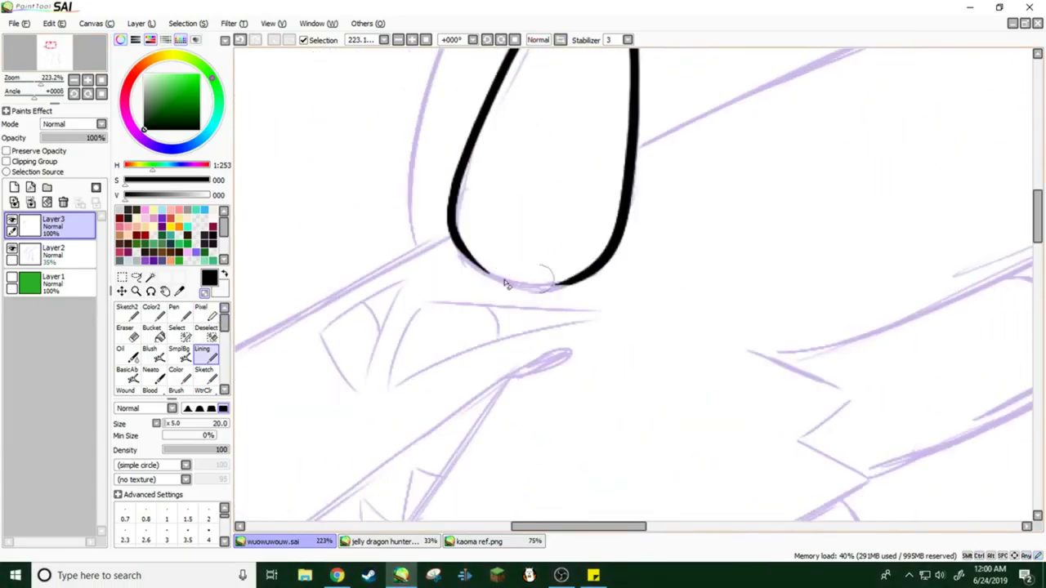
Close the rounded base of the large front horn with one curved black stroke joining both sides
drag(40, 78, 47, 85)
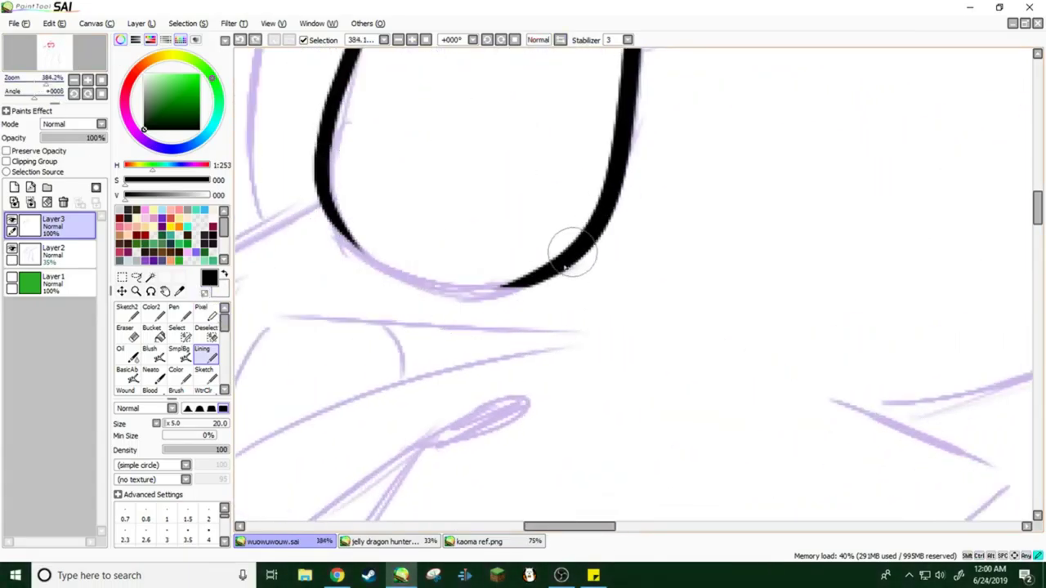
mouse_move(573, 256)
mouse_down()
mouse_move(428, 286)
mouse_move(337, 125)
mouse_up()
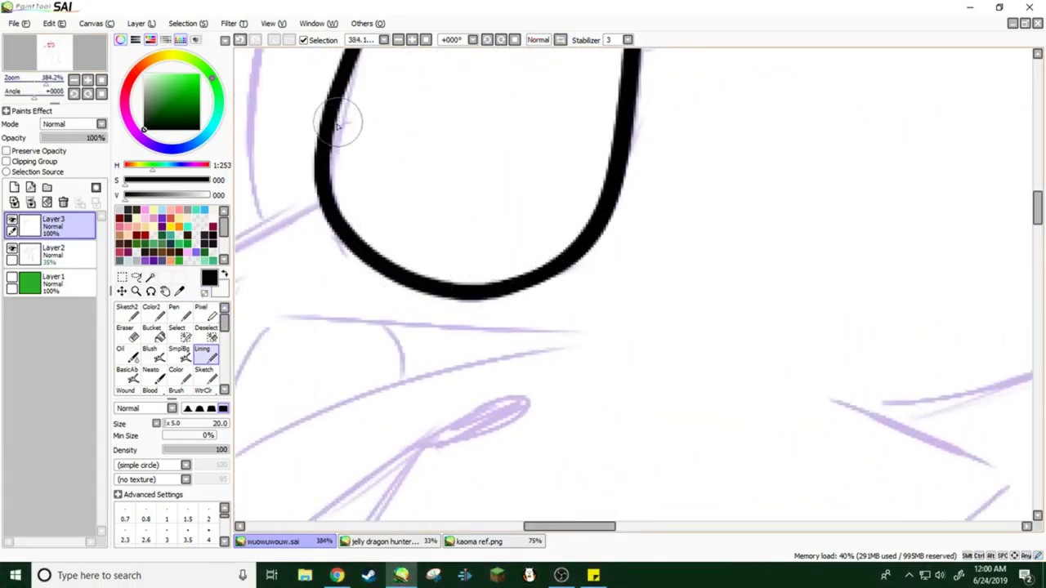
click(73, 54)
key(Home)
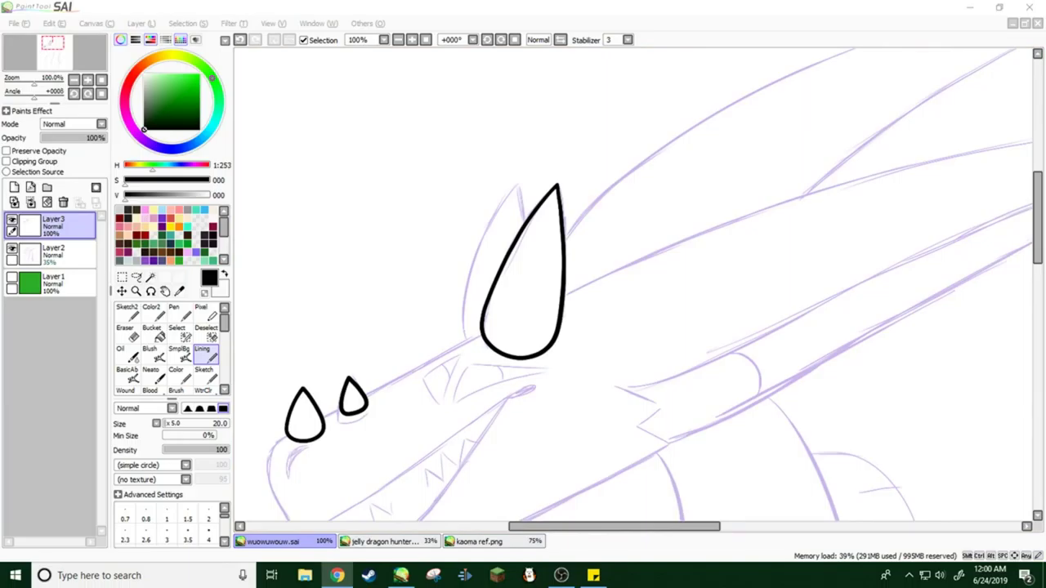
Add a new layer and ink the snout's top edge, the nose and the mouth line with its thick rounded corner
click(14, 187)
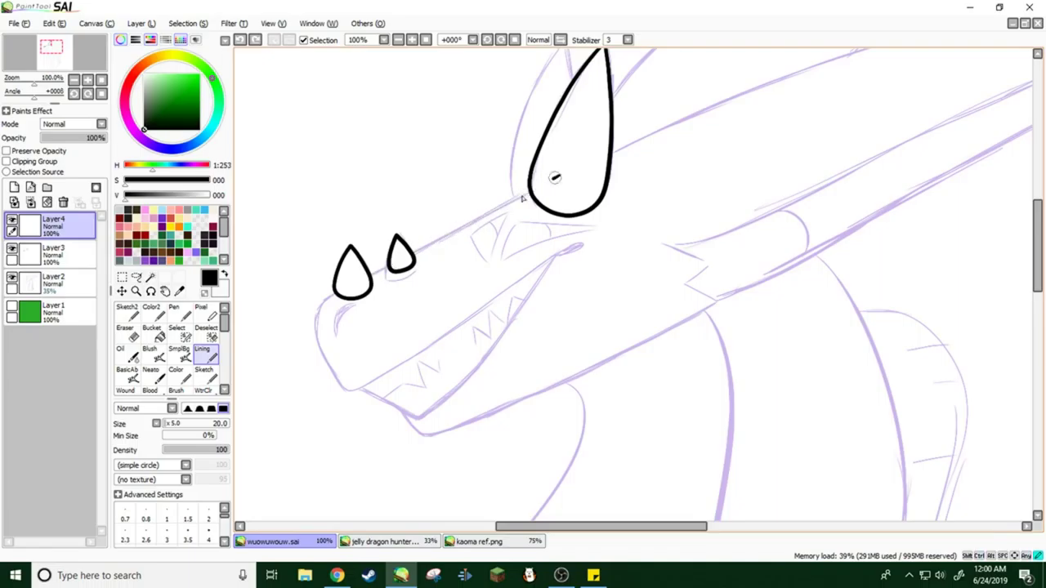
scroll(365, 116, up, 5)
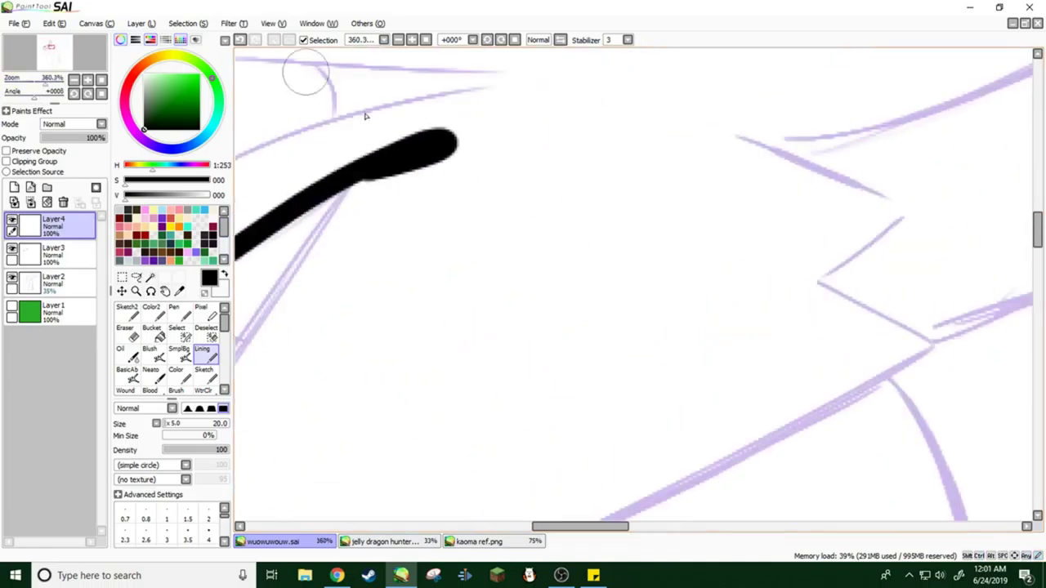
scroll(245, 164, down, 3)
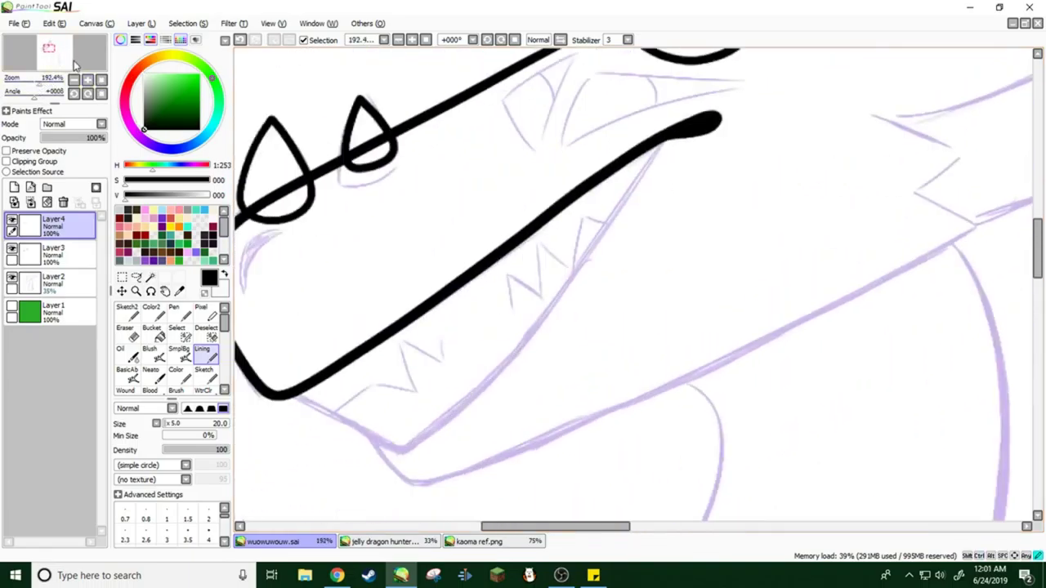
Ink the lower edge of the open mouth from the snout tip to the mouth corner, redoing the stroke until it fits
mouse_move(330, 357)
mouse_down()
mouse_move(355, 373)
mouse_move(578, 288)
mouse_up()
key(ctrl+z)
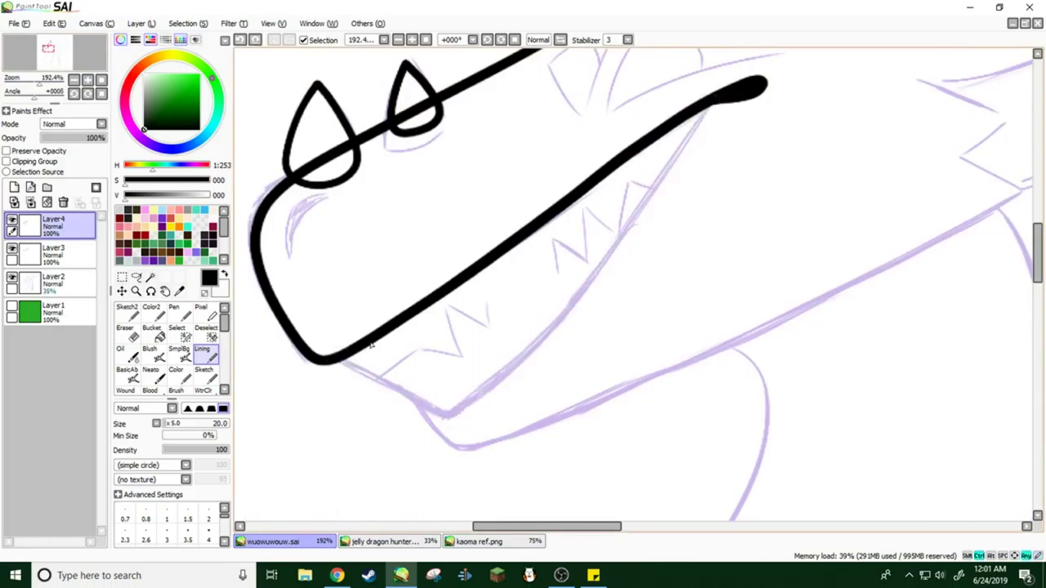
mouse_move(396, 389)
mouse_down()
mouse_move(931, 392)
mouse_move(622, 462)
mouse_move(335, 367)
mouse_move(666, 151)
mouse_move(691, 103)
mouse_up()
key(ctrl+z)
mouse_move(296, 360)
mouse_down()
mouse_move(419, 421)
mouse_move(666, 130)
mouse_up()
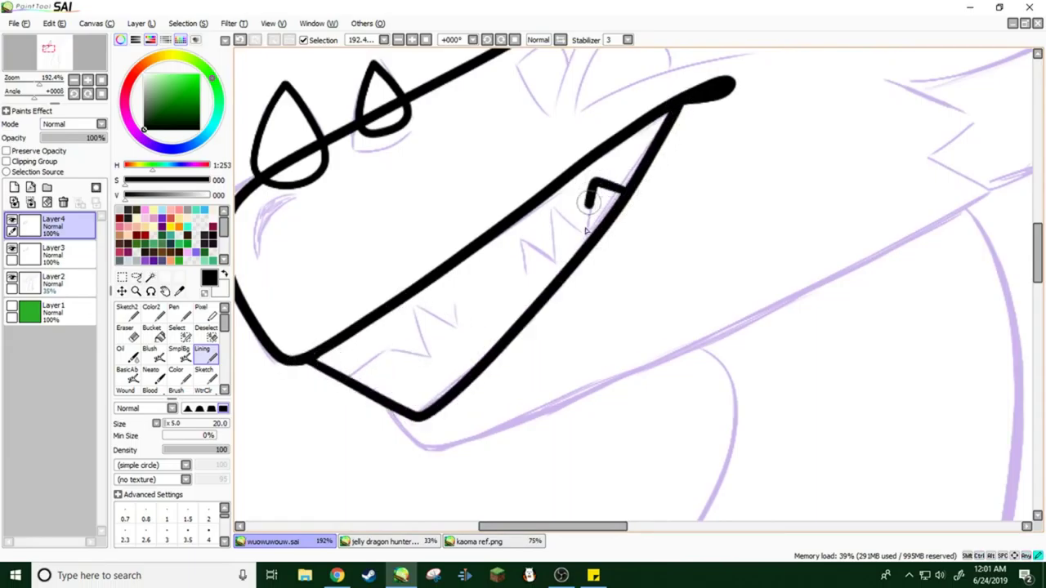
Ink the two groups of zigzag teeth inside the mouth and the solid black crescent nostril
key(ctrl+z)
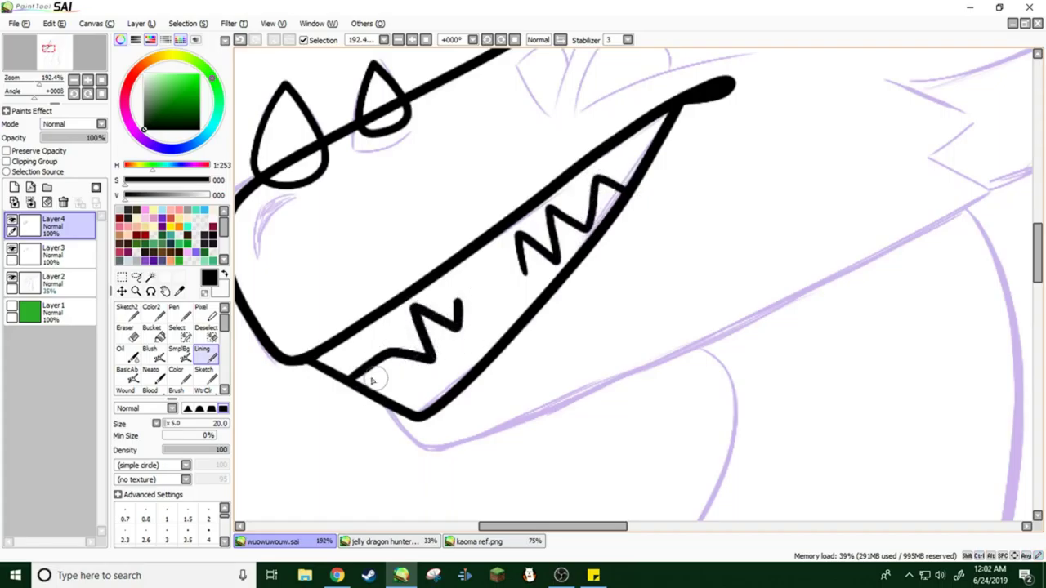
key(ctrl+z)
click(14, 23)
click(41, 99)
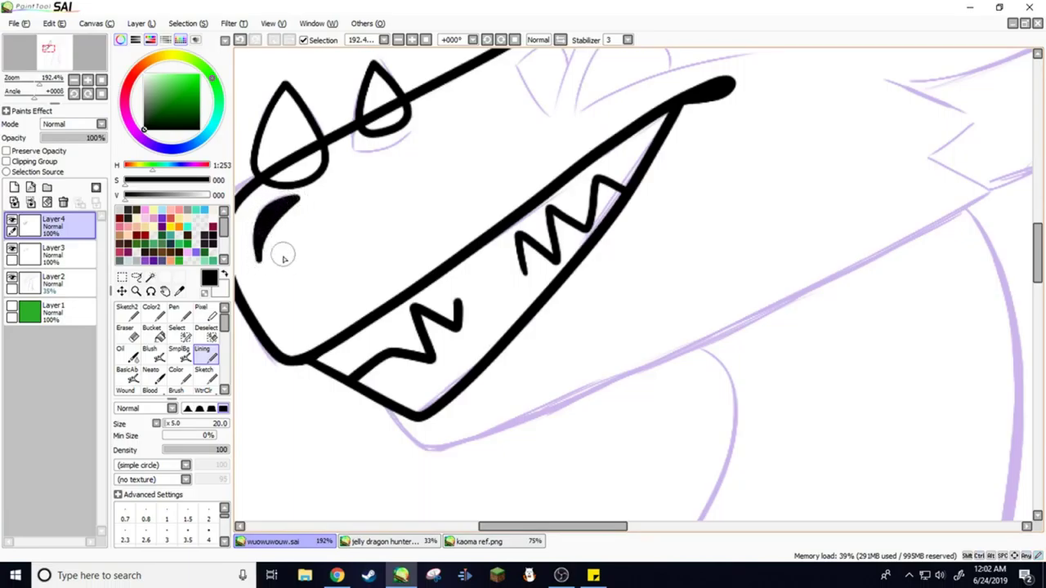
Ink the underside of the jaw from the chin back to the jagged cheek fur
mouse_move(249, 235)
mouse_down()
mouse_move(463, 285)
mouse_move(617, 376)
mouse_up()
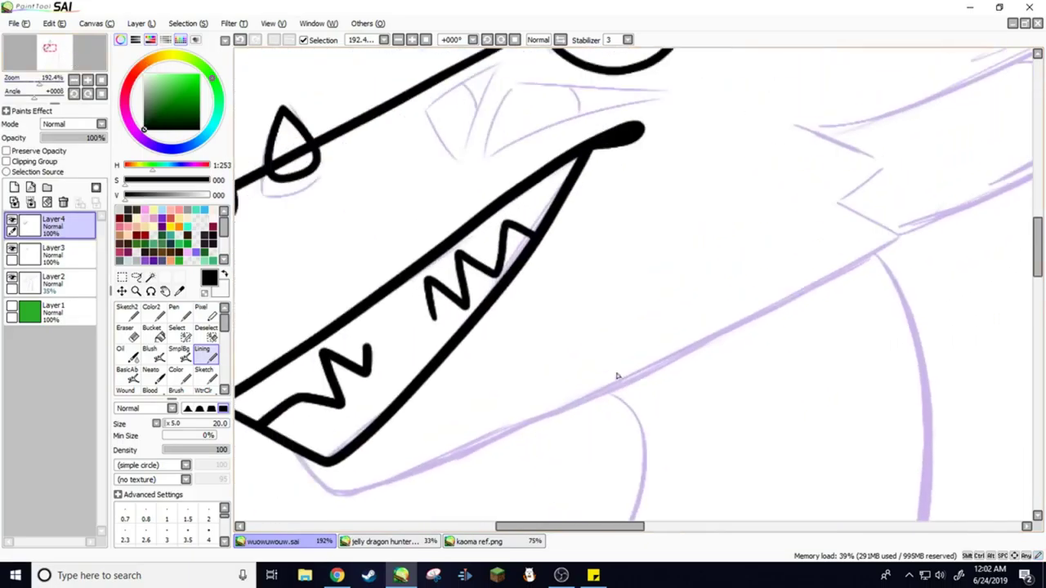
scroll(617, 376, down, 1)
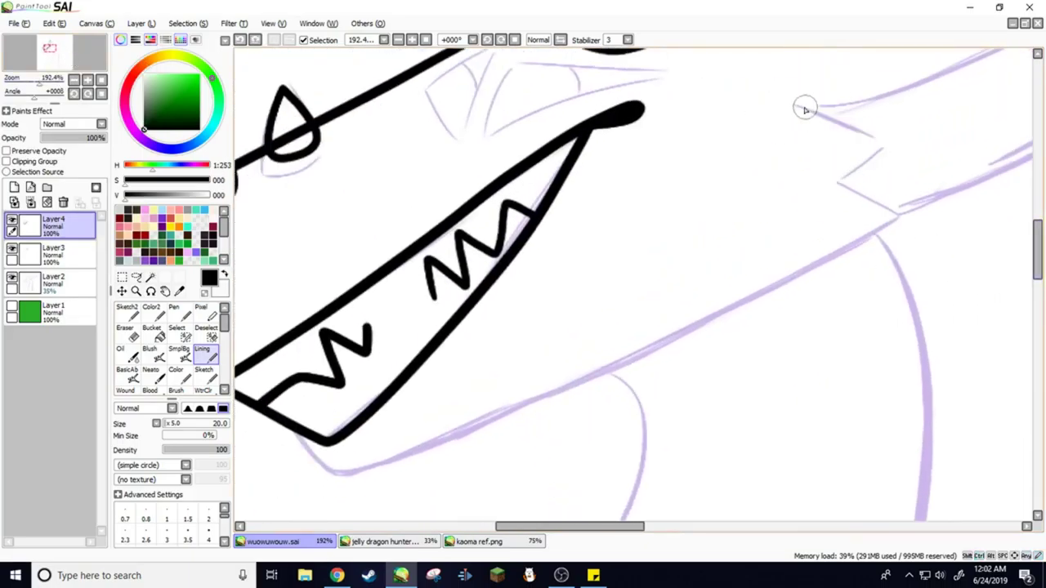
key(ctrl+z)
drag(350, 436, 490, 409)
key(ctrl+z)
mouse_move(292, 425)
mouse_down()
mouse_move(429, 449)
mouse_move(854, 237)
mouse_up()
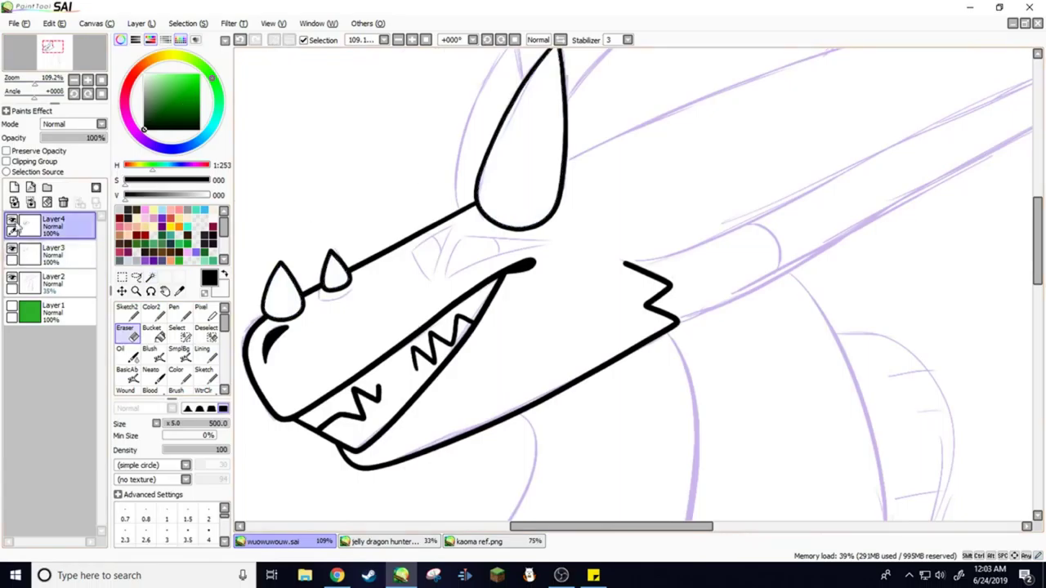
Ink the far horn's curved outline behind the large front horn on a separate layer
click(14, 23)
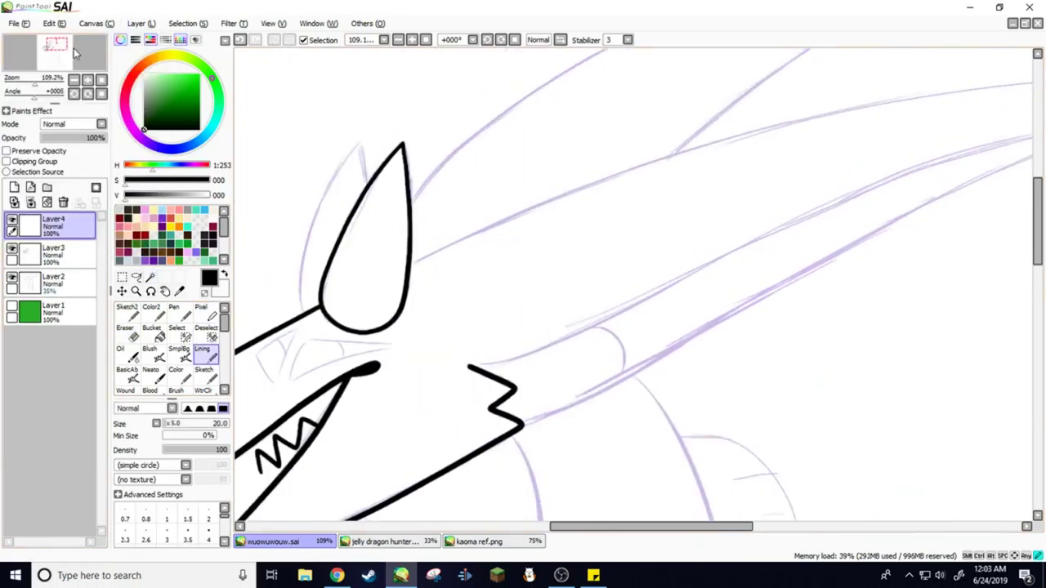
drag(73, 49, 71, 50)
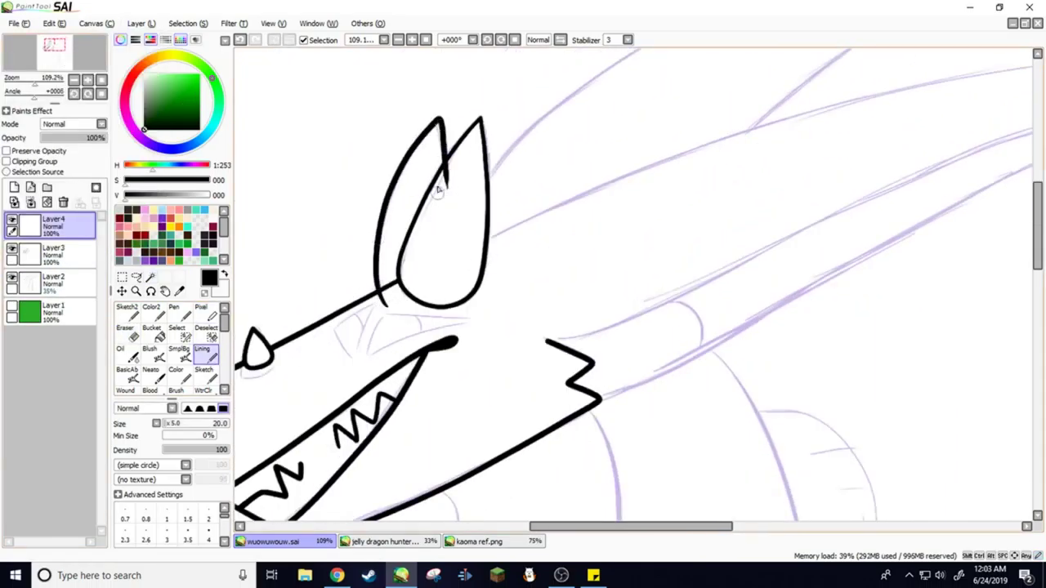
key(ctrl+z)
drag(378, 296, 427, 133)
Select the front horn's interior from the Layer3 line art and erase the far horn's overlapping lines
click(53, 251)
click(151, 276)
click(424, 237)
click(125, 331)
drag(441, 147, 458, 192)
click(53, 224)
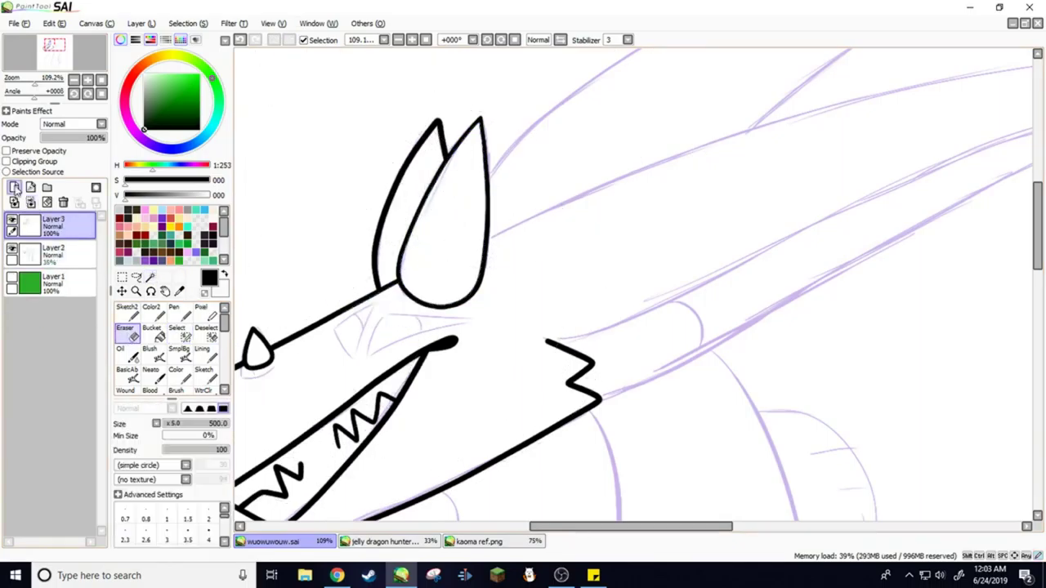
Ink the near ear's long upper edge, jagged tip and lower edge on a new layer with the Lining brush
click(202, 351)
scroll(439, 244, down, 3)
drag(370, 297, 838, 161)
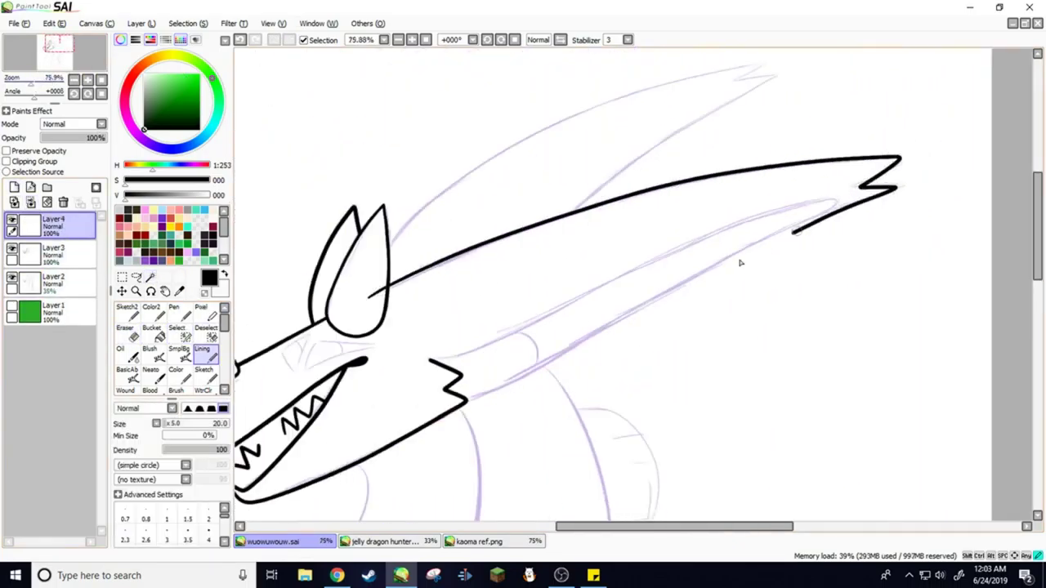
key(ctrl+z)
mouse_move(369, 298)
mouse_down()
mouse_move(656, 185)
mouse_move(905, 156)
mouse_up()
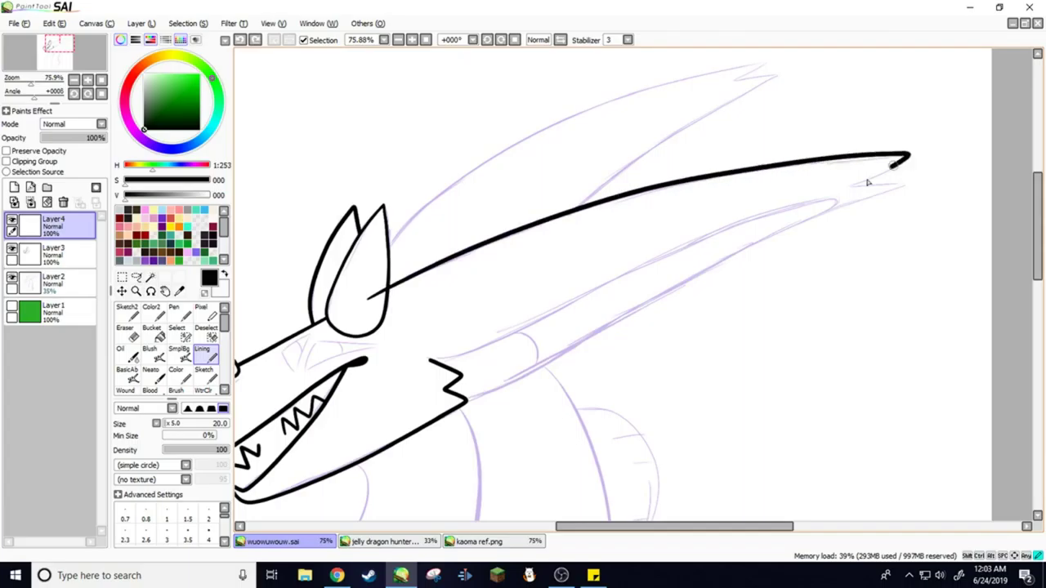
drag(707, 274, 416, 374)
Select the front horn and cheek areas from Layer3 and erase the near ear's lines that overlap them
click(177, 331)
click(53, 251)
click(151, 278)
click(357, 270)
click(409, 404)
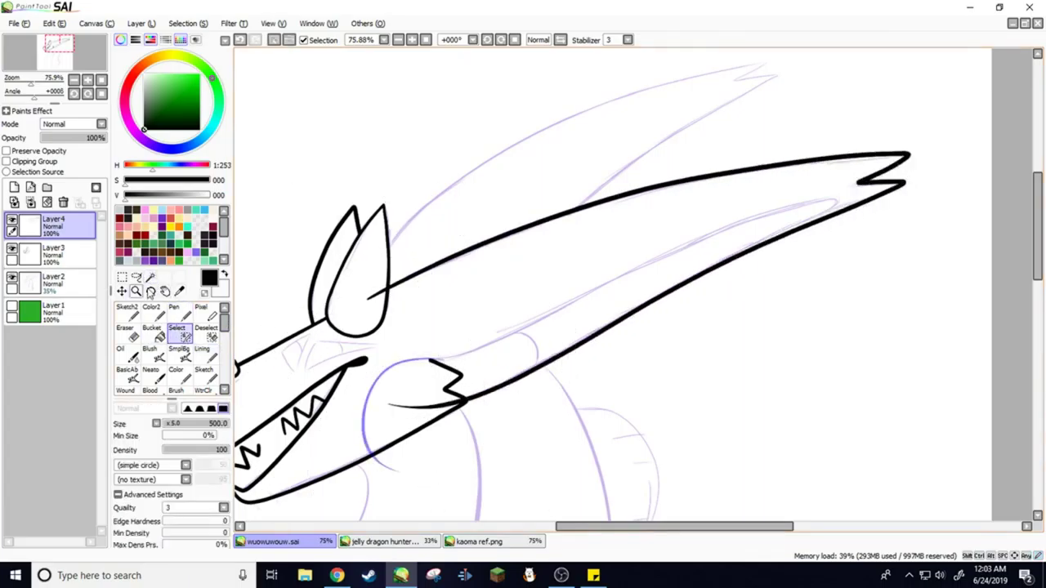
key(ctrl+d)
Ink the inner edge of the near ear from the cheek fur to the ear's lower edge near the tip
click(202, 351)
click(53, 223)
drag(459, 375, 415, 369)
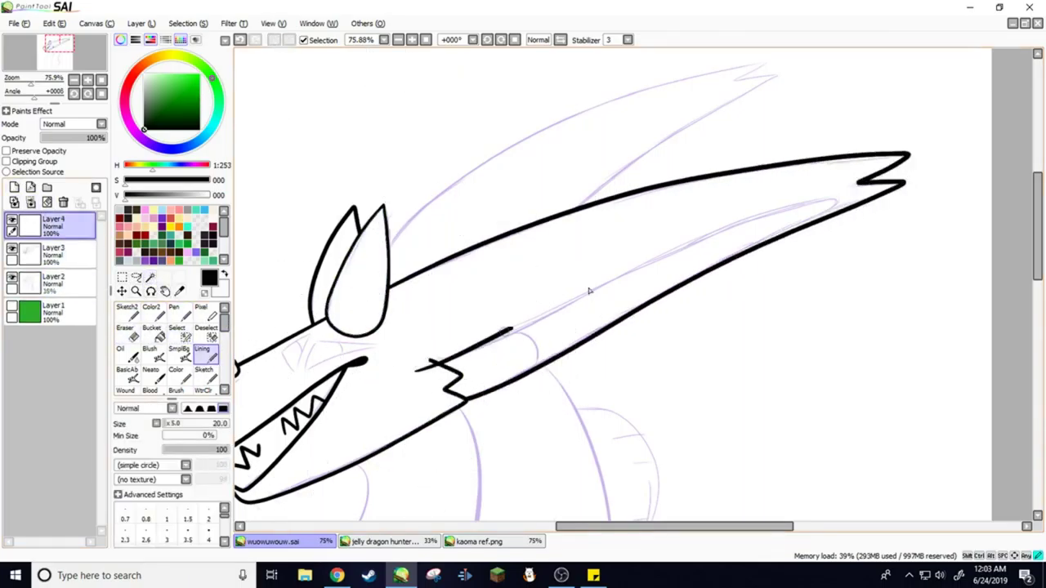
drag(842, 200, 713, 298)
key(ctrl+z)
drag(441, 363, 760, 275)
Erase the inner ear line's ends that overrun the cheek and the ear's lower edge, and merge the layer into Layer3
click(53, 252)
click(150, 278)
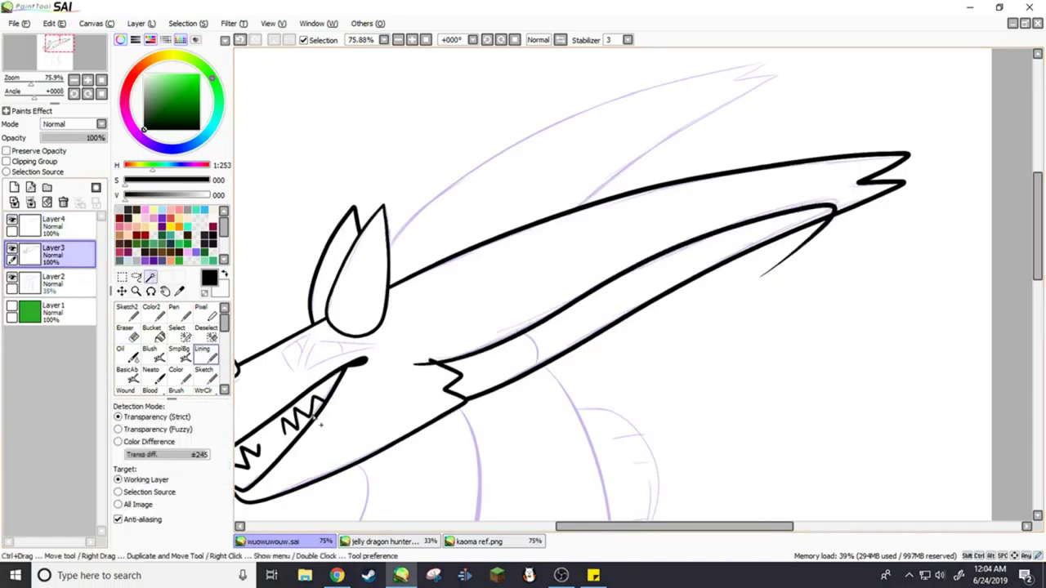
click(278, 123)
click(176, 331)
click(201, 351)
key(ctrl+d)
click(53, 223)
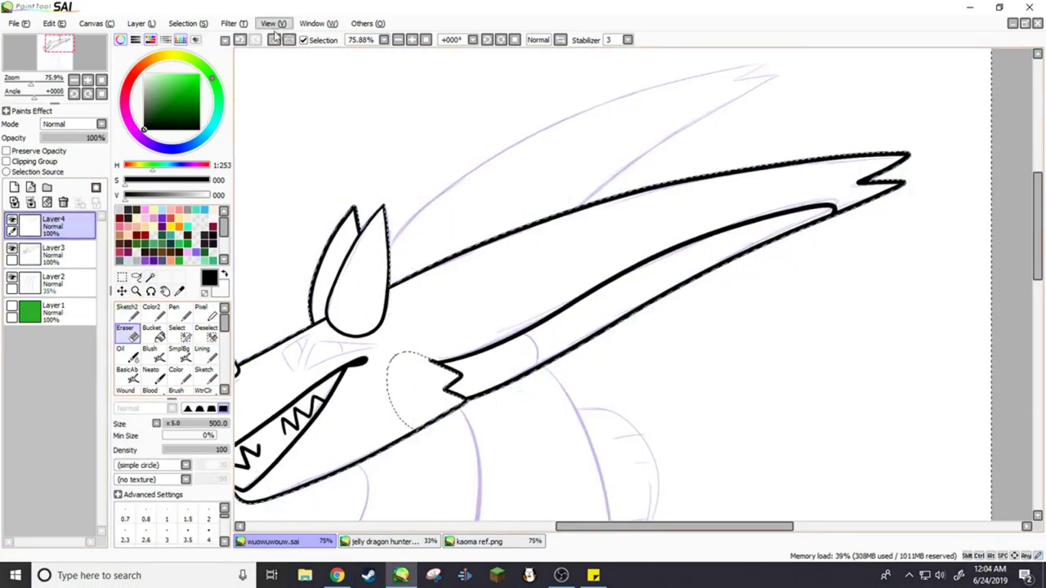
click(30, 203)
Ink a curved band across the near ear's base on a new layer and trim its ends to the ear outline
click(14, 187)
drag(496, 321, 515, 326)
key(w)
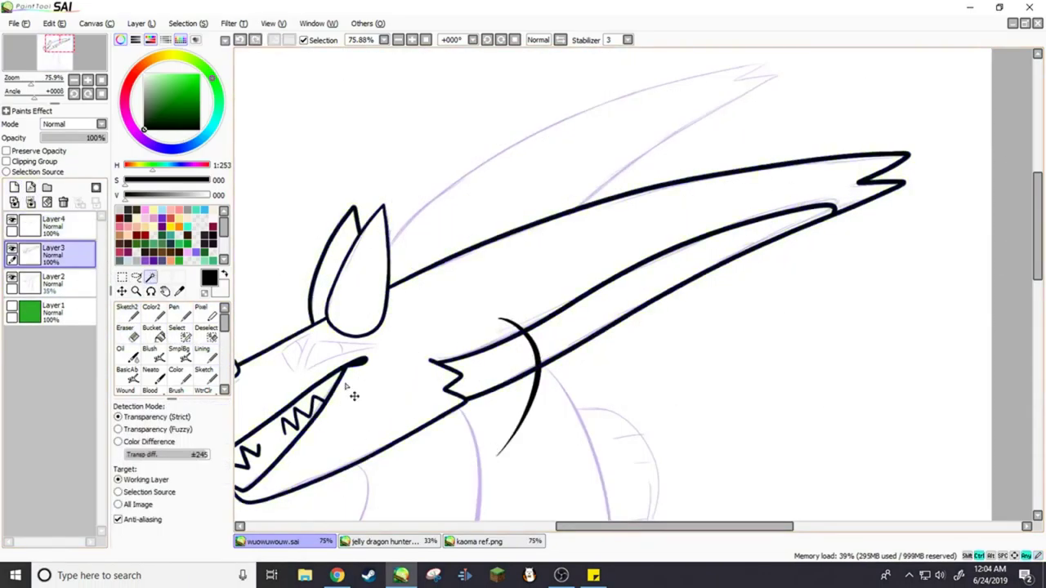
click(374, 331)
key(Delete)
key(ctrl+d)
Ink the far ear's outline with its jagged tip and erase the parts overlapping the near ear and front horn
mouse_move(390, 245)
mouse_down()
mouse_move(618, 93)
mouse_move(777, 63)
mouse_up()
key(ctrl+z)
drag(389, 255, 685, 80)
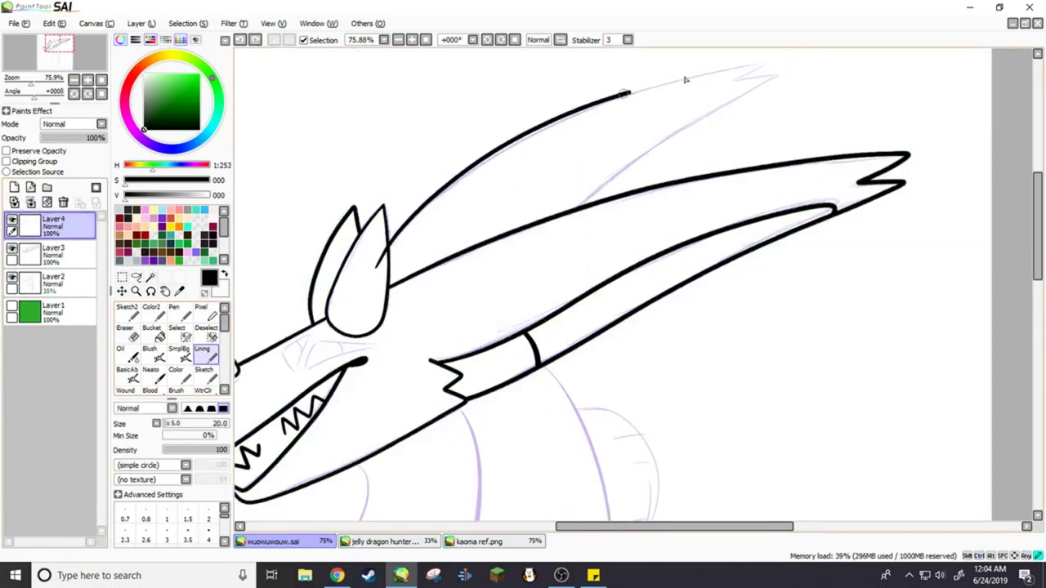
key(e)
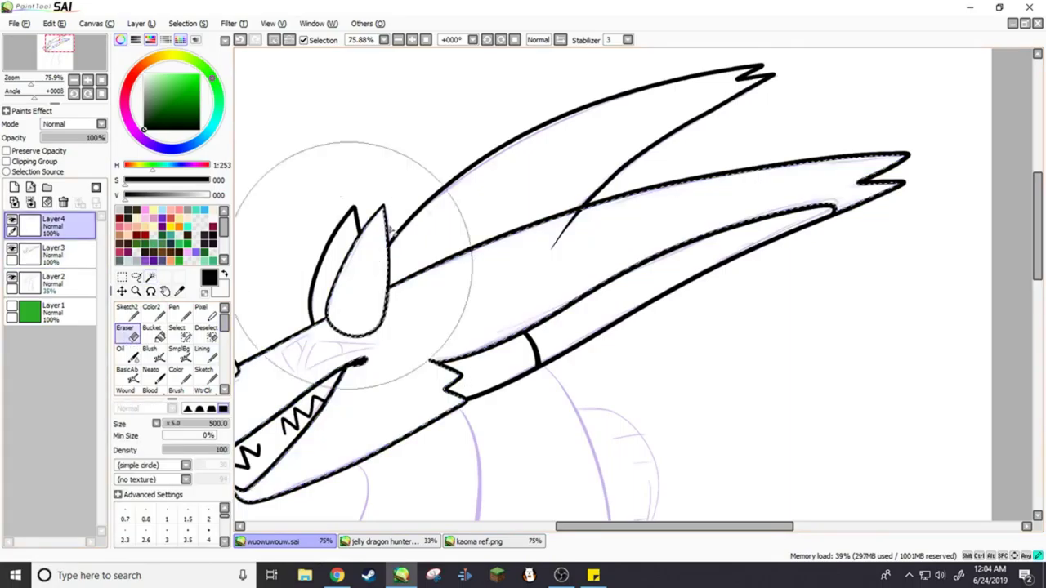
scroll(331, 136, down, 3)
key(e)
scroll(458, 163, up, 3)
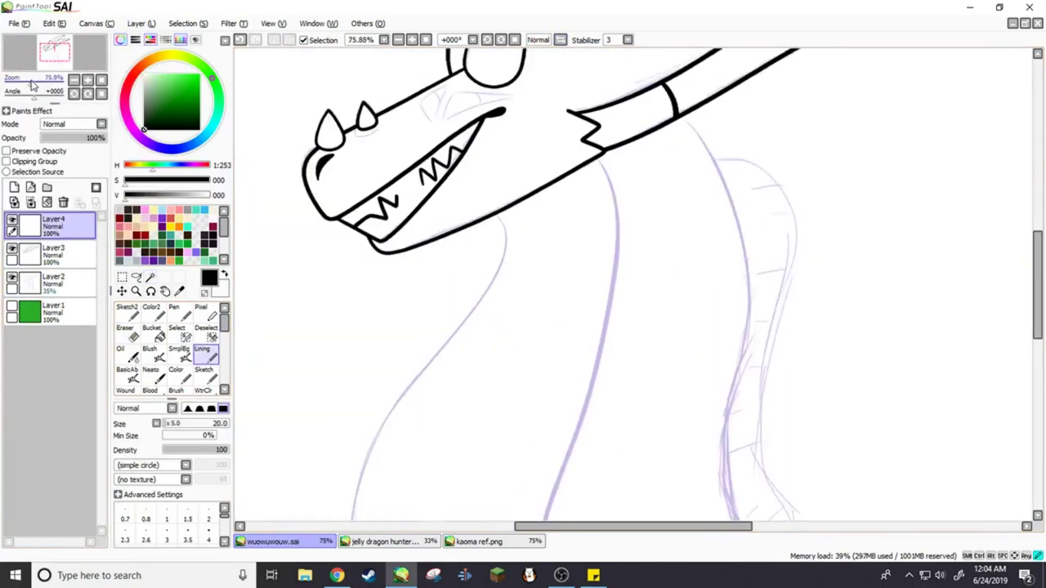
Ink the back edge of the neck as one long curve down from the ear base, retrying the stroke in a mirrored view
scroll(465, 168, down, 2)
mouse_move(445, 137)
mouse_down()
mouse_move(467, 152)
mouse_move(381, 462)
mouse_up()
key(ctrl+z)
key(ctrl+z)
key(h)
mouse_move(511, 71)
mouse_down()
mouse_move(367, 367)
mouse_move(363, 419)
mouse_up()
key(ctrl+z)
key(h)
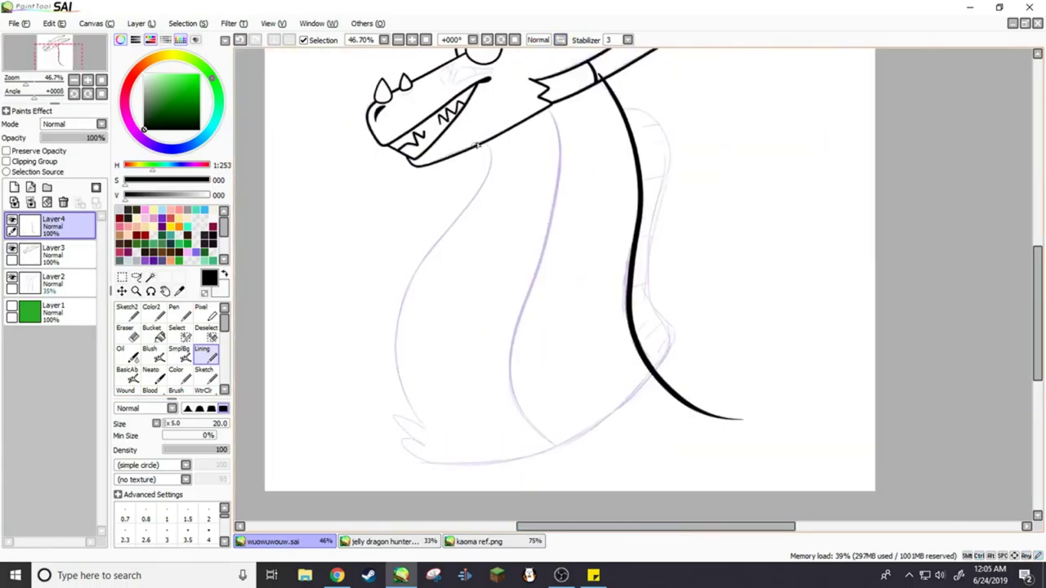
Ink the front edge of the neck from the jaw down to the jagged chest fur and the start of the bust's lower edge
key(ctrl+z)
drag(432, 433, 408, 295)
key(ctrl+z)
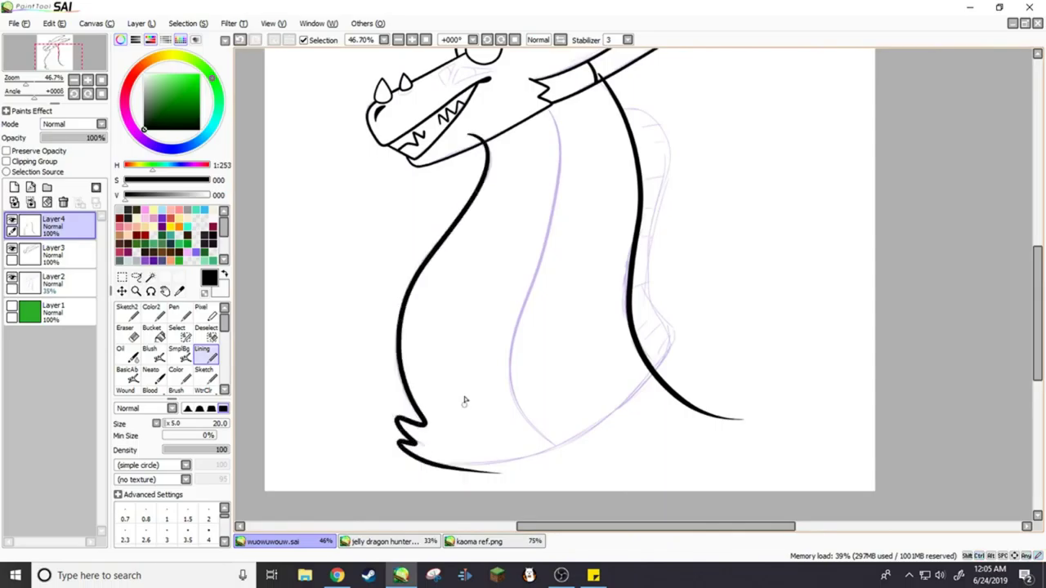
Erase the overshooting ends of the back neck line and of the short stroke below the chest fur
key(e)
scroll(470, 248, up, 2)
mouse_move(677, 304)
mouse_down()
mouse_move(915, 390)
mouse_move(924, 416)
mouse_up()
drag(257, 501, 593, 377)
key(n)
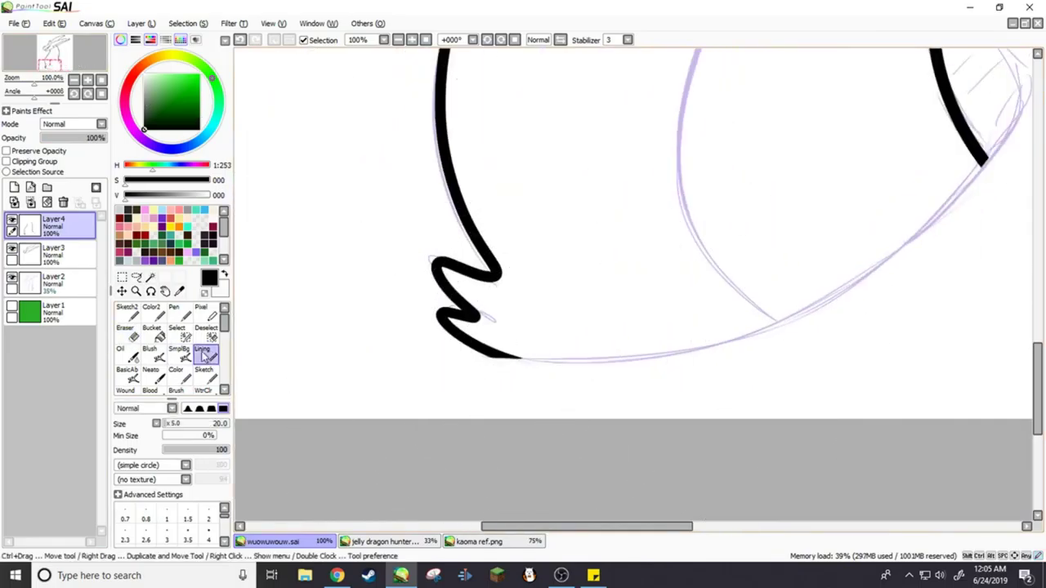
scroll(451, 234, down, 2)
key(ctrl+z)
mouse_move(376, 335)
mouse_down()
mouse_move(716, 261)
mouse_move(513, 336)
mouse_up()
key(ctrl+z)
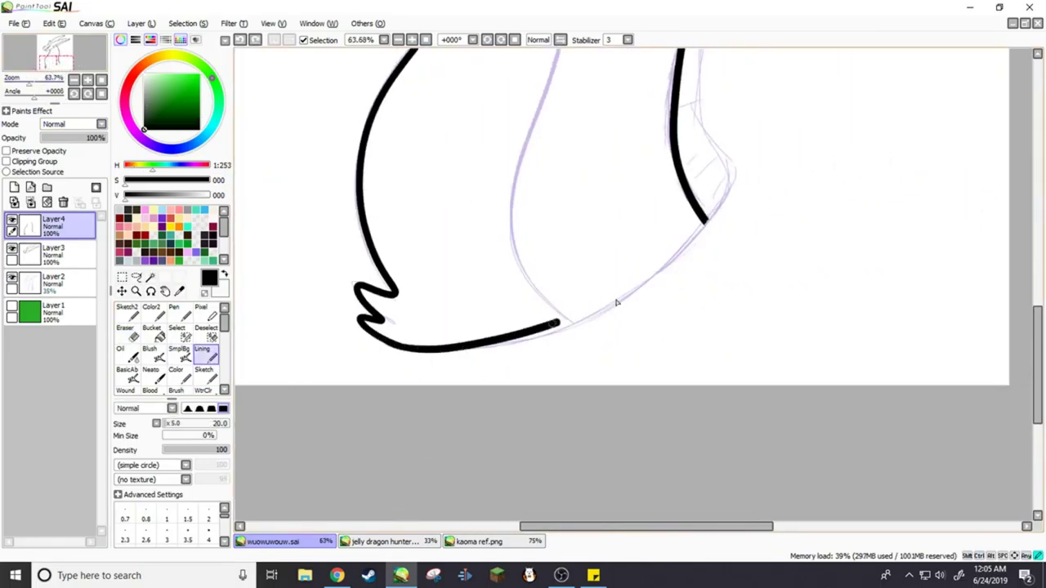
drag(375, 335, 700, 223)
key(ctrl+z)
Ink the bust's lower edge on a new layer from the chest fur to the back neck line and erase its overshooting ends
key(ctrl+shift+n)
drag(376, 335, 756, 135)
key(ctrl+z)
drag(719, 196, 756, 134)
drag(376, 334, 700, 222)
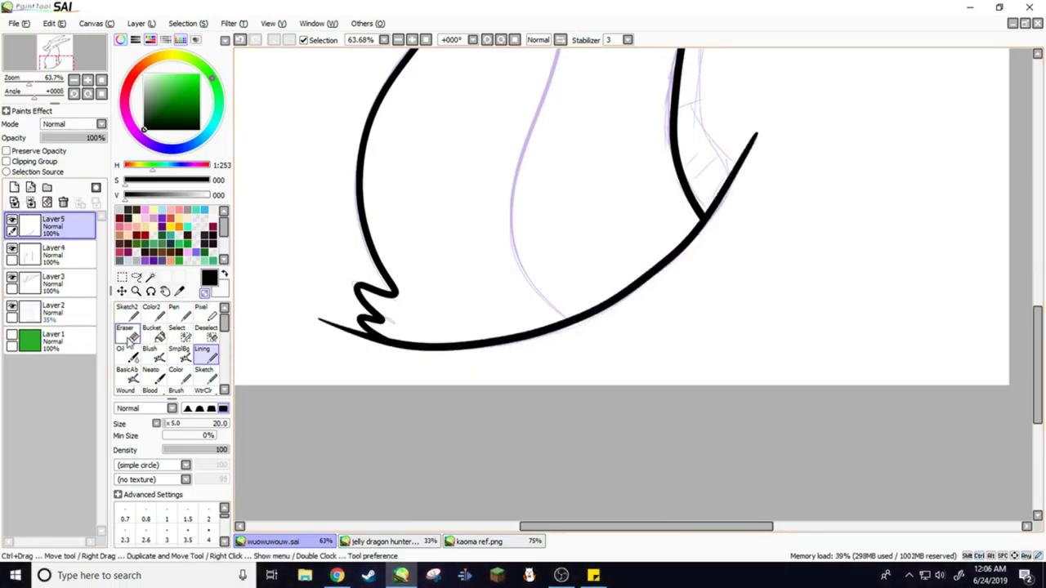
key(e)
click(774, 160)
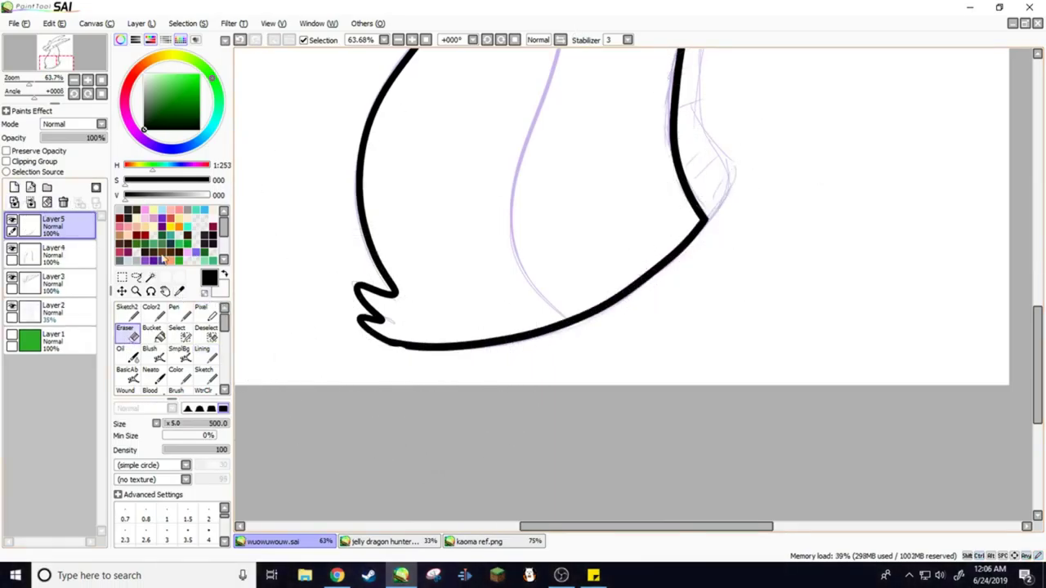
Merge the lower-edge layer down and smooth the join between the chest fur and the lower edge
click(30, 201)
key(n)
drag(32, 79, 41, 90)
scroll(555, 372, up, 5)
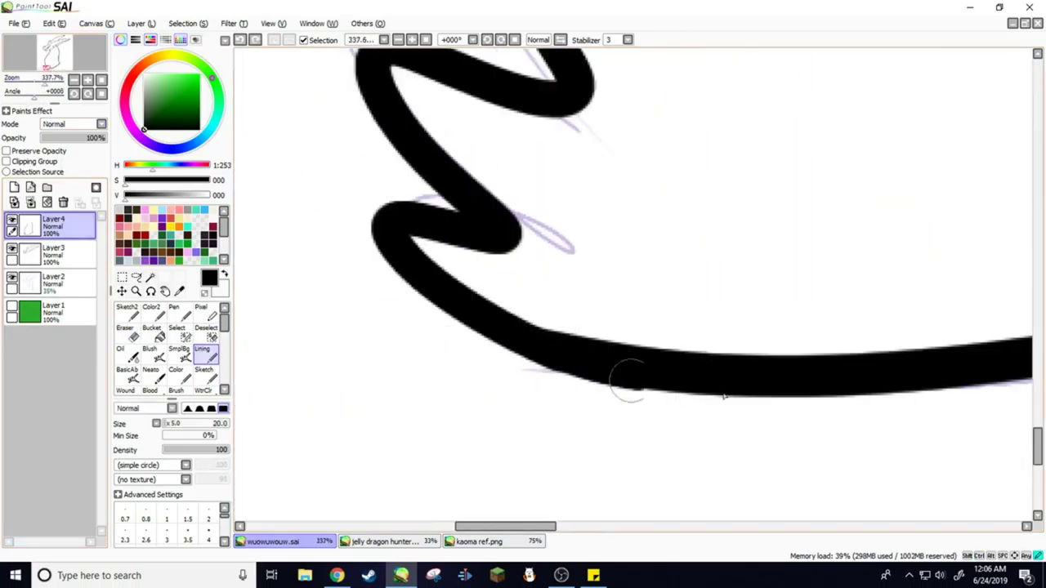
drag(509, 529, 537, 530)
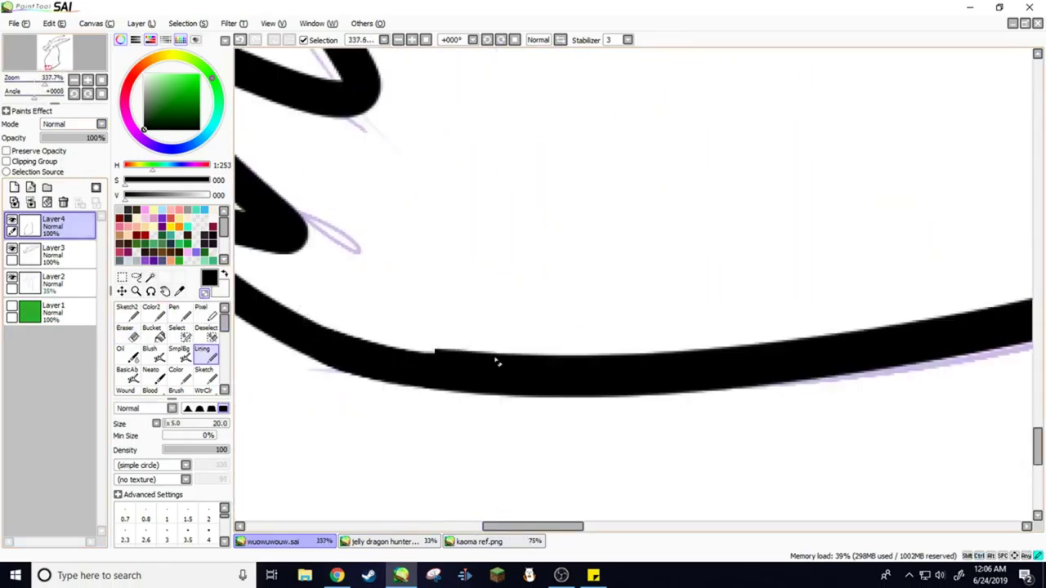
drag(541, 526, 588, 529)
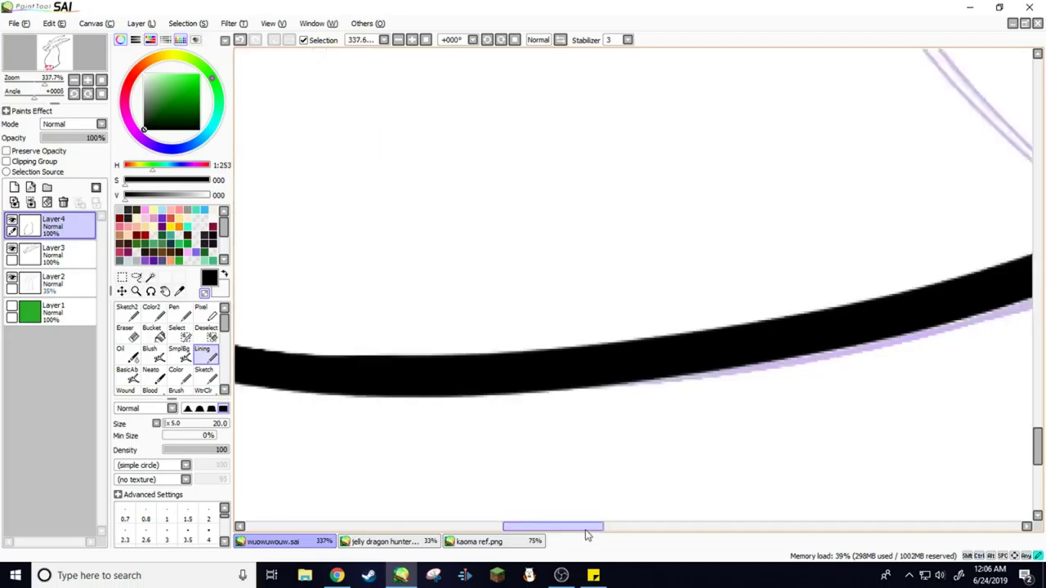
Ink the inner neck line on a new layer from below the jagged ear base down past the lower edge, checking it mirrored
click(76, 52)
drag(76, 53, 77, 49)
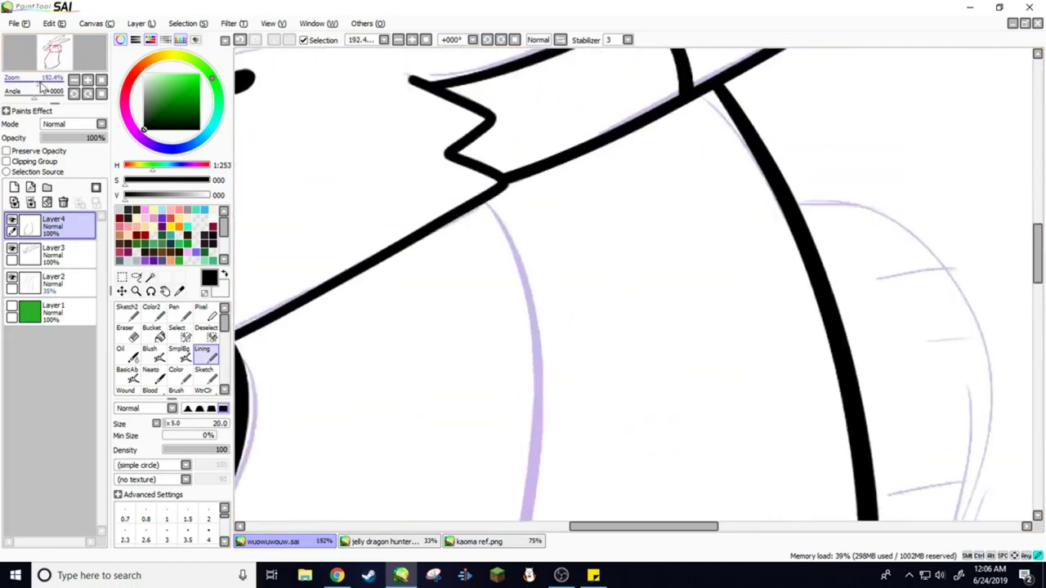
click(18, 22)
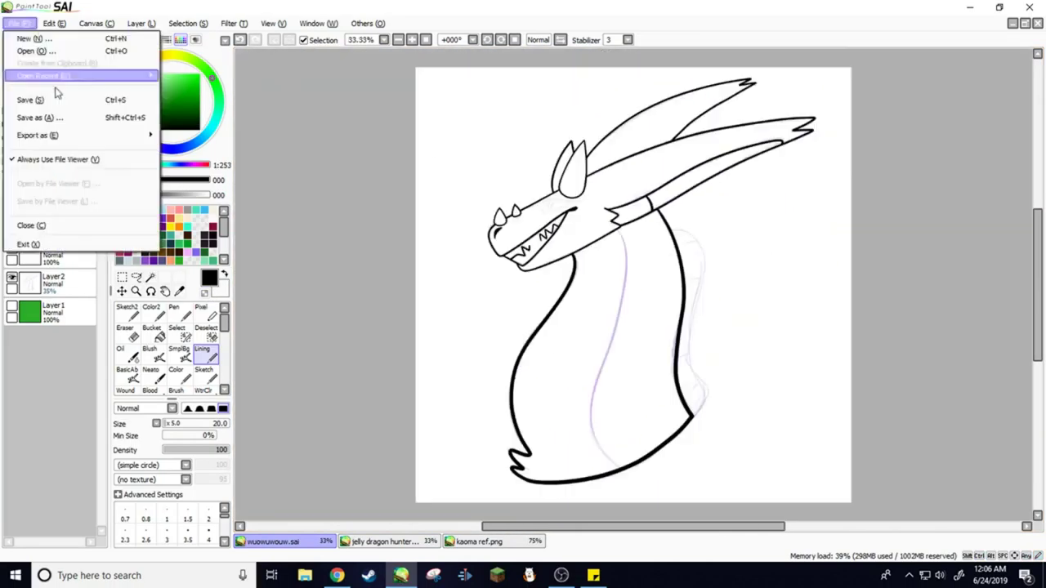
key(Escape)
drag(445, 426, 485, 447)
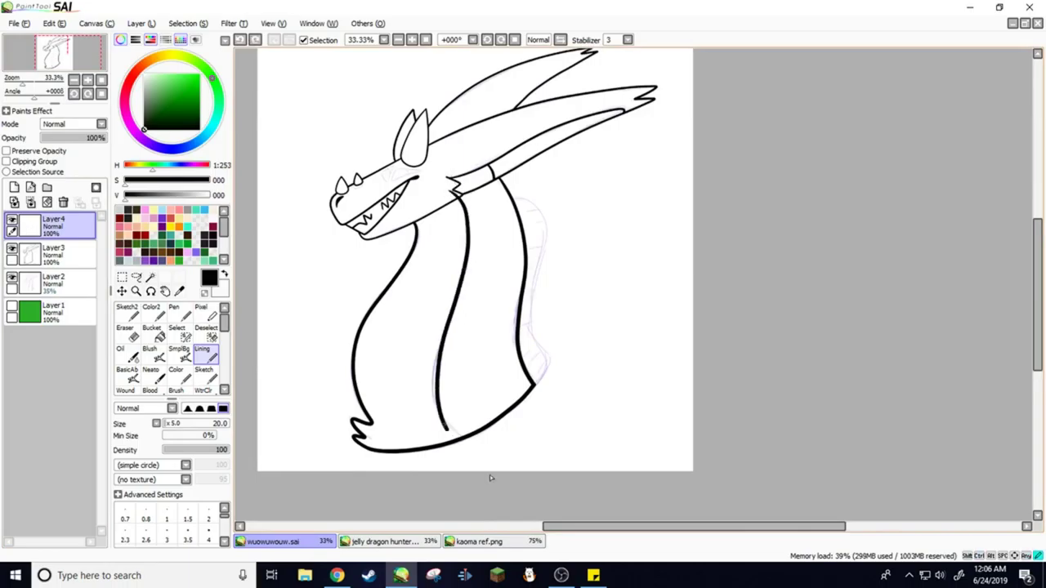
key(h)
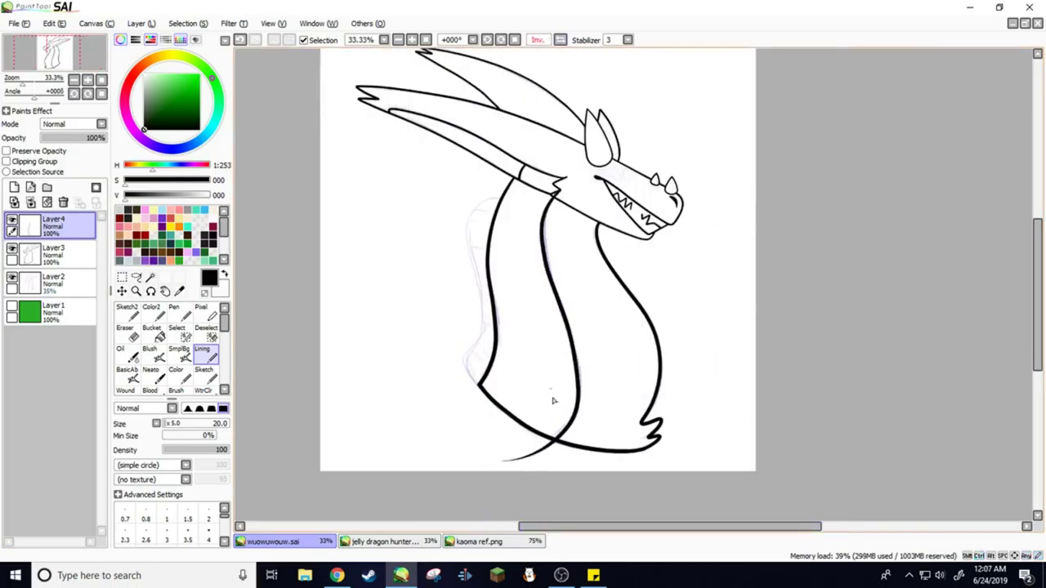
key(h)
Select the area outside the bust on the line art layer and erase the inner neck line's overshoot there
click(53, 253)
click(150, 278)
click(490, 90)
click(329, 382)
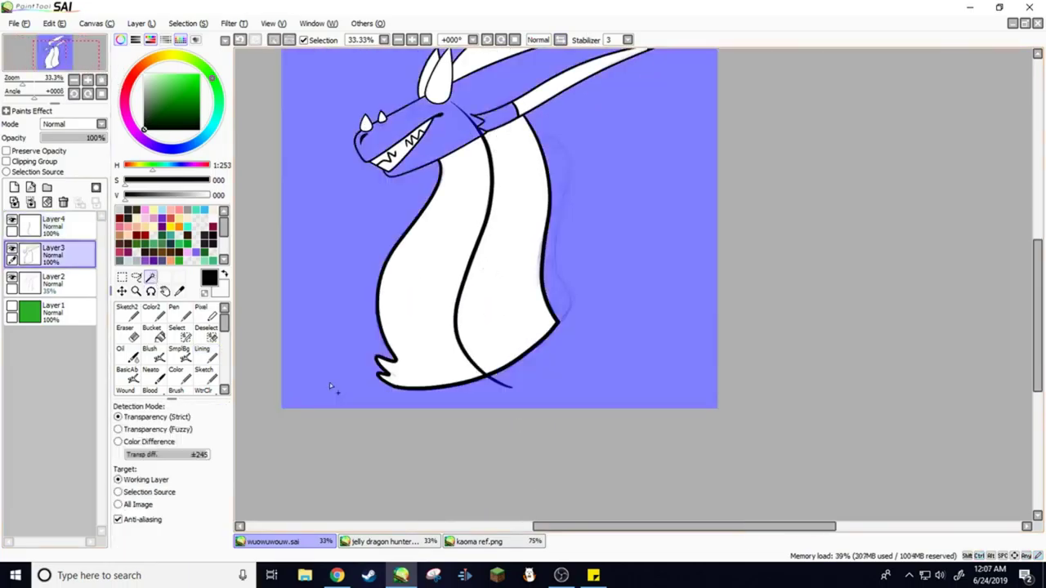
key(e)
key(b)
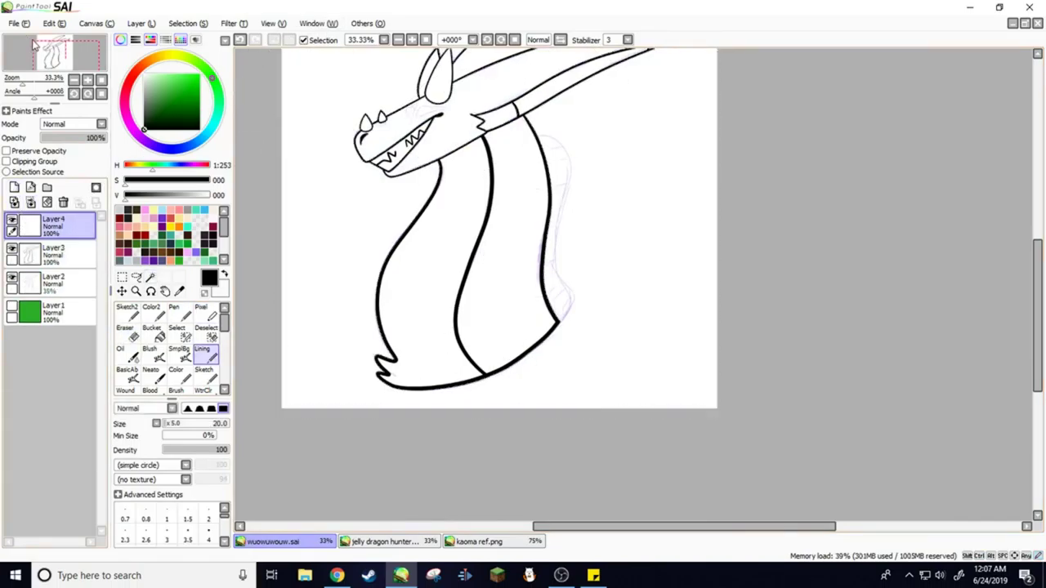
Ink the wavy outline of the fin behind the neck and thicken its lower end where it meets the bust corner
scroll(64, 52, up, 4)
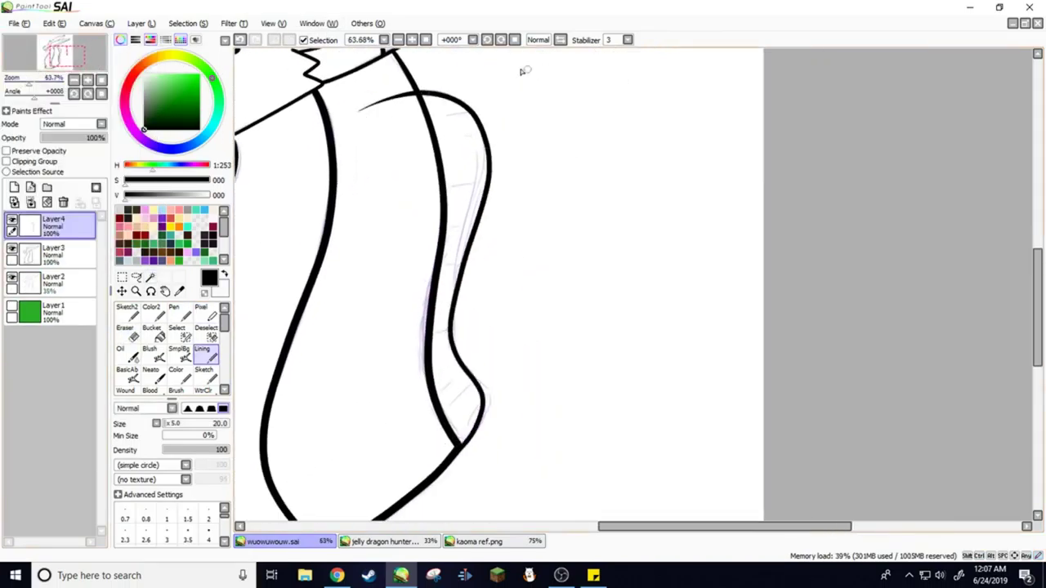
scroll(64, 100, up, 5)
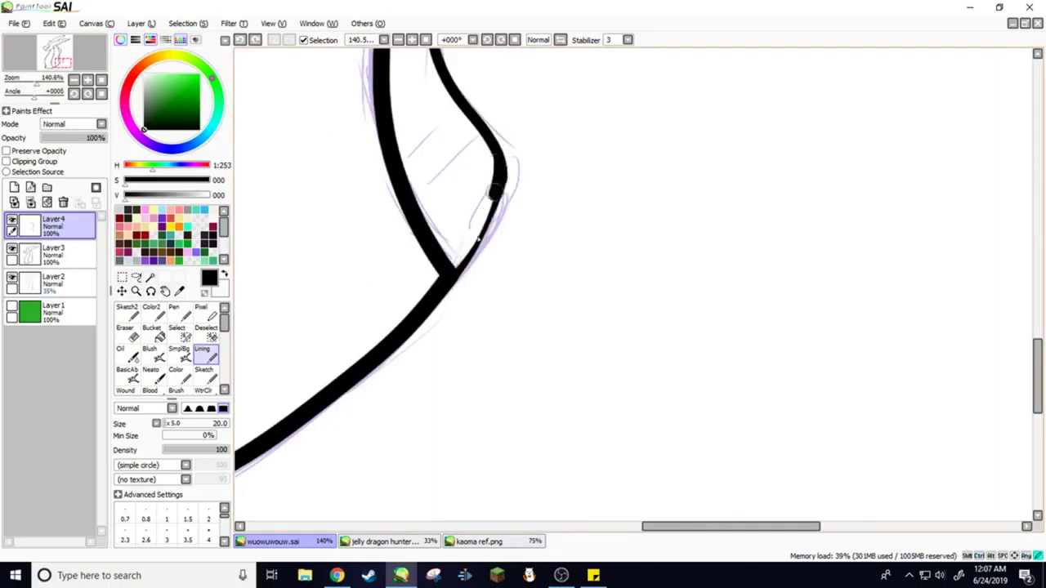
scroll(572, 487, left, 5)
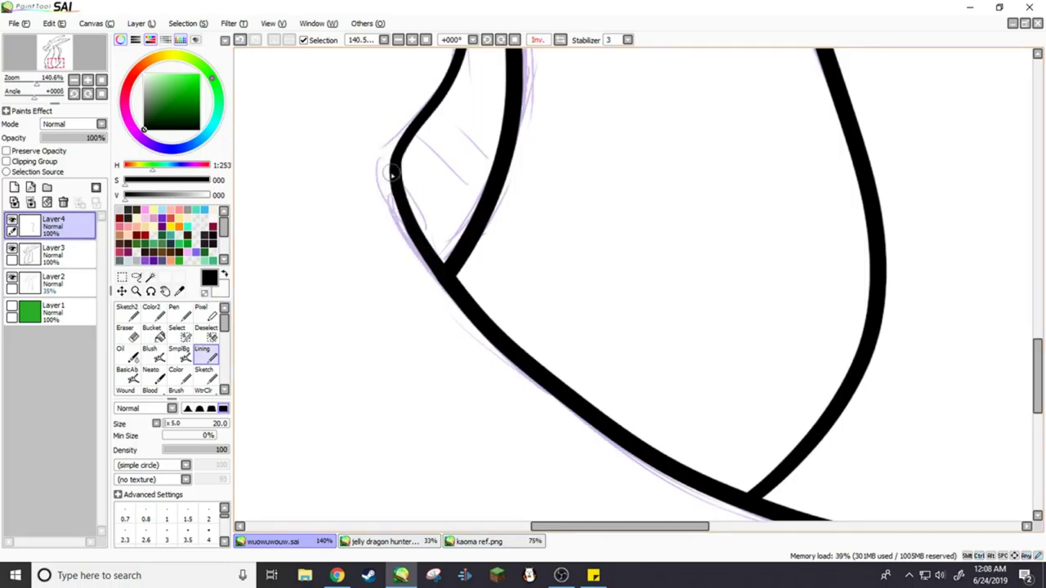
scroll(390, 179, down, 5)
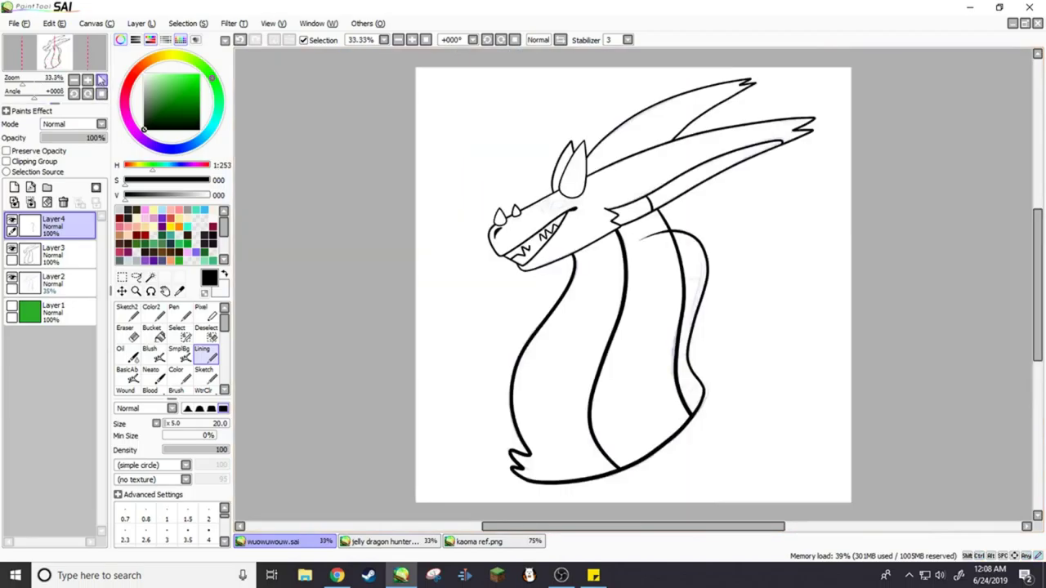
Select the neck area on the line art layer and erase the part of the fin outline crossing into it
click(53, 254)
click(150, 278)
click(478, 327)
click(53, 224)
click(124, 330)
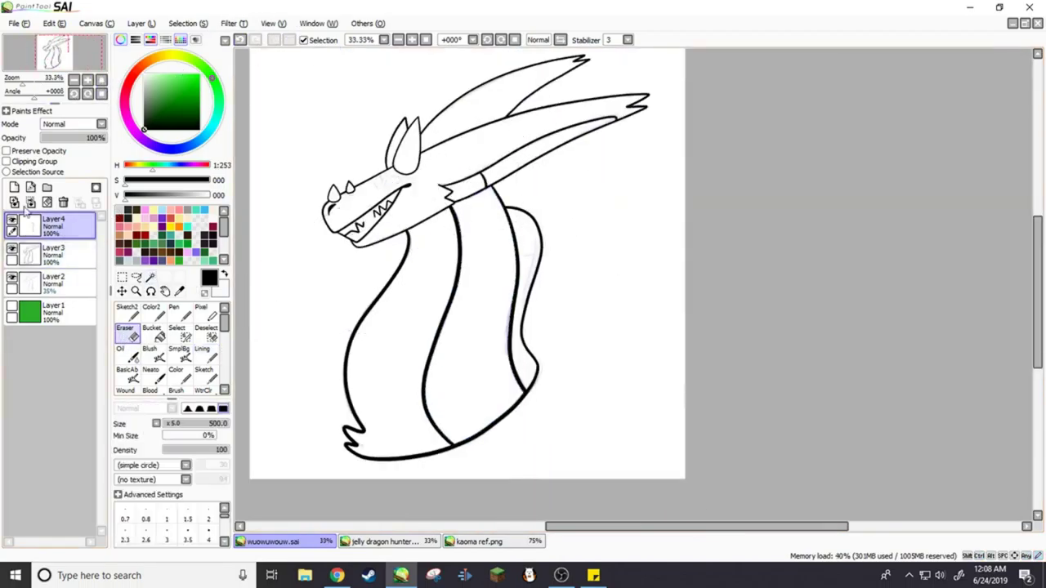
Ink short ridge lines along the back fin and erase the parts extending beyond its outline
key(n)
scroll(507, 221, up, 5)
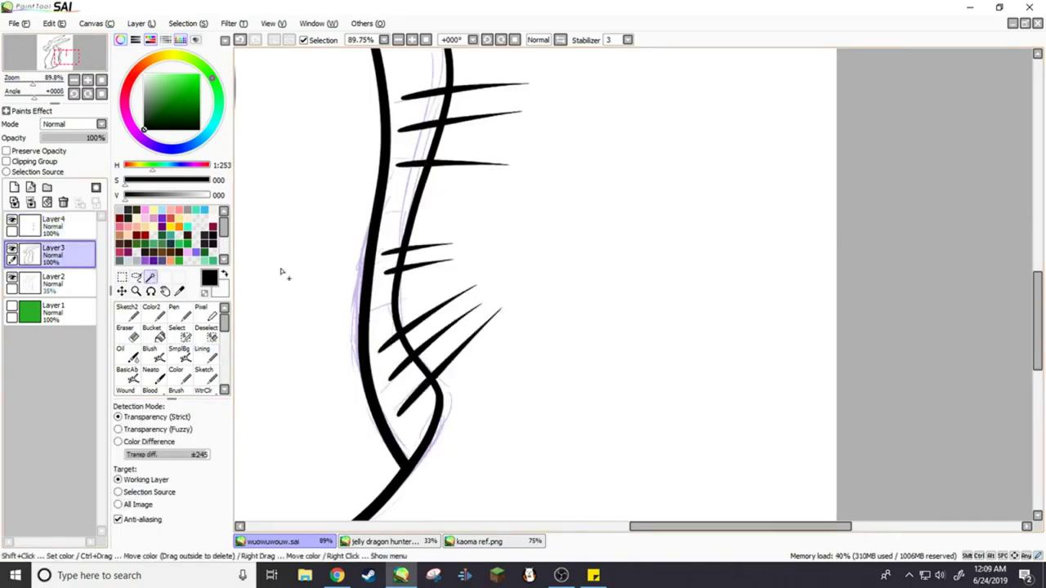
key(e)
scroll(502, 191, down, 2)
Ink the near eye's narrow pointed outline above the mouth corner, retrying strokes for clean corners
drag(88, 61, 62, 49)
scroll(61, 50, up, 10)
key(b)
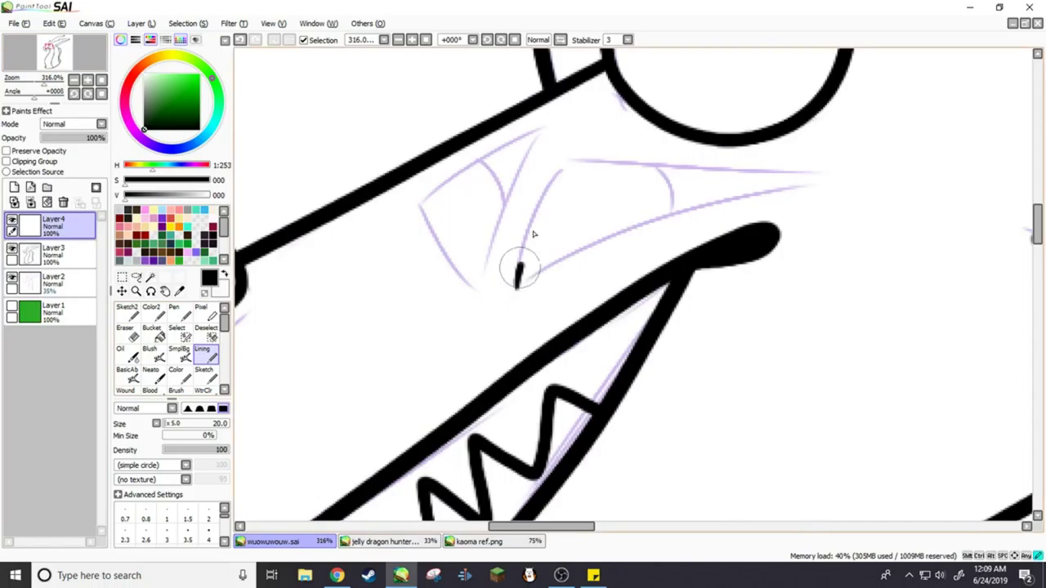
drag(812, 185, 513, 260)
key(ctrl+z)
mouse_move(572, 174)
mouse_down()
mouse_move(635, 234)
mouse_move(595, 198)
mouse_up()
key(ctrl+z)
mouse_move(817, 173)
mouse_down()
mouse_move(576, 169)
mouse_move(539, 293)
mouse_move(609, 161)
mouse_move(510, 284)
mouse_move(824, 179)
mouse_up()
key(ctrl+z)
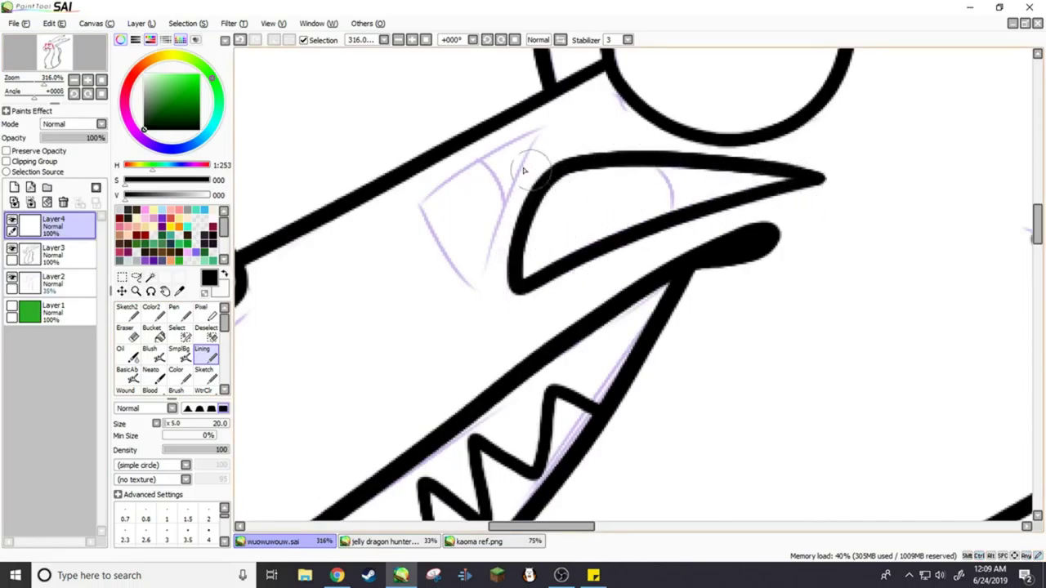
Ink the far eye's outline and the iris curves inside both eyes
drag(459, 176, 470, 285)
key(ctrl+z)
mouse_move(541, 128)
mouse_down()
mouse_move(498, 151)
mouse_move(429, 227)
mouse_move(489, 250)
mouse_move(449, 180)
mouse_move(542, 133)
mouse_up()
key(ctrl+z)
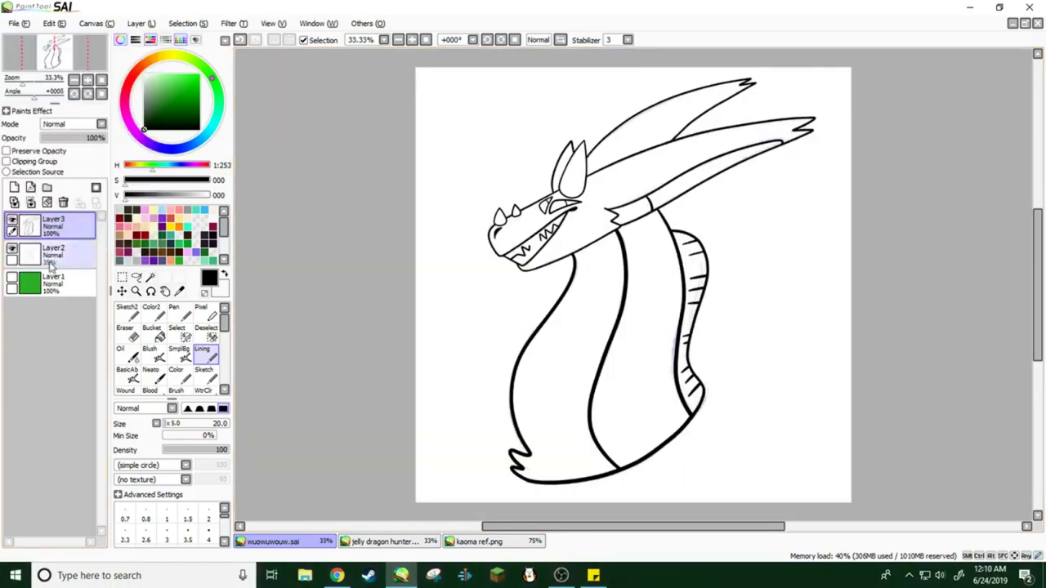
Clear the sketch from Layer2, pick the dark grey from kaoma ref.png and paint it under the entire bust
click(53, 254)
click(482, 541)
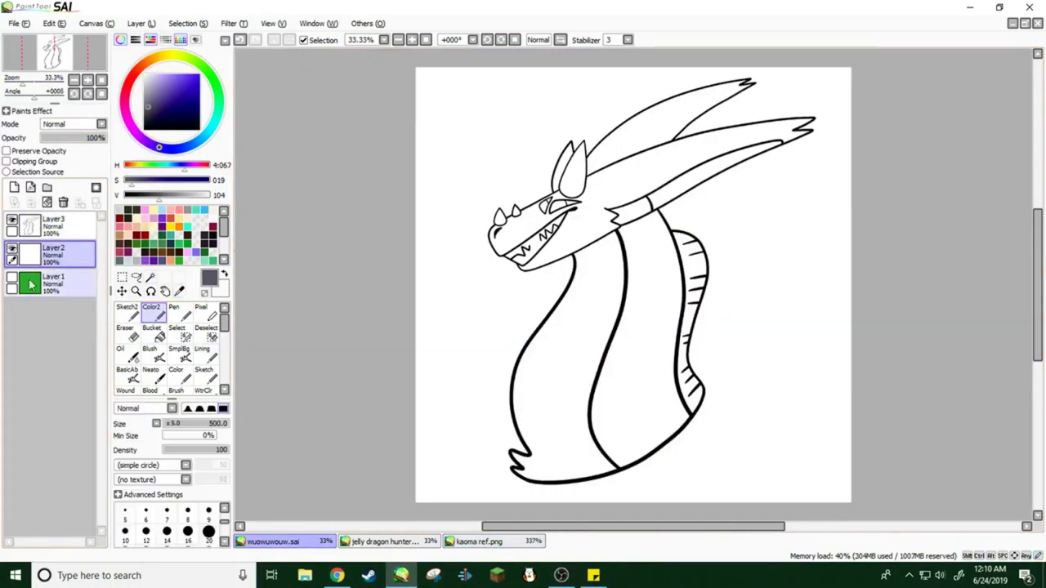
click(53, 222)
click(150, 277)
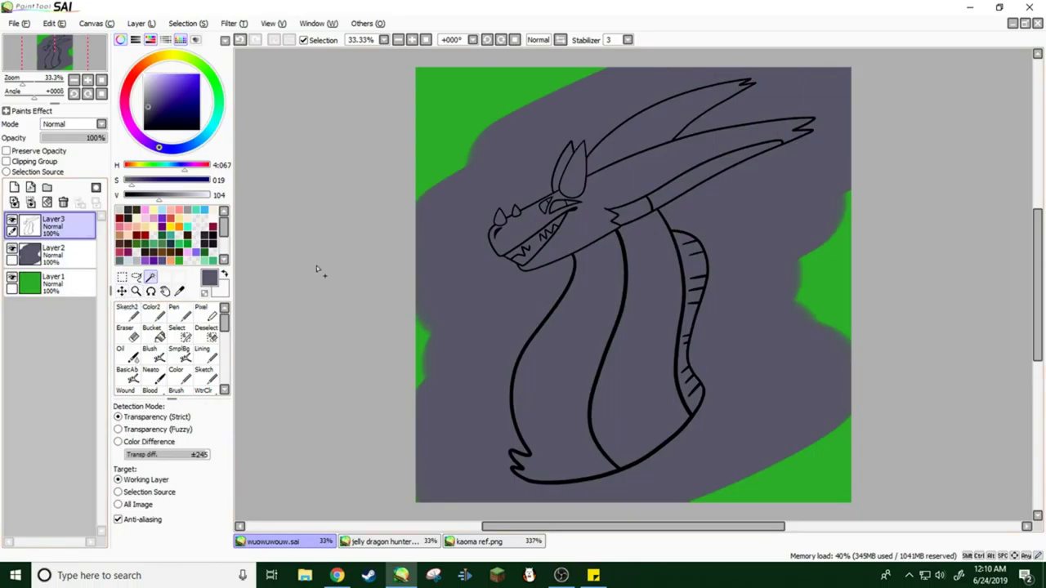
Nudge the line art slightly, select the area outside it and erase the dark grey base beyond the bust's outline
key(ctrl)
drag(629, 229, 635, 232)
click(150, 278)
click(458, 98)
click(53, 253)
click(124, 331)
mouse_move(374, 175)
mouse_down()
mouse_move(320, 443)
mouse_move(500, 138)
mouse_up()
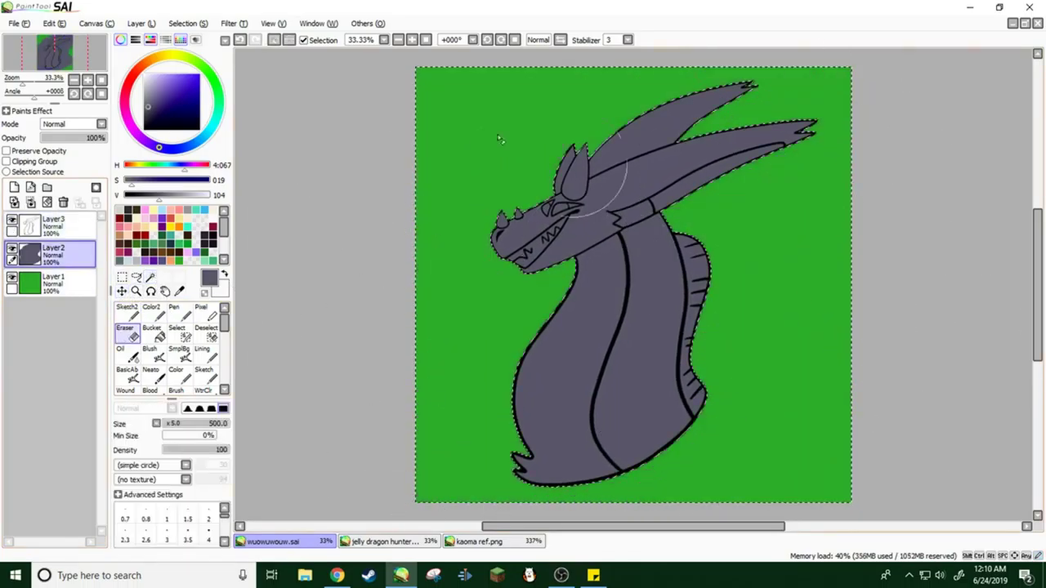
scroll(500, 139, up, 6)
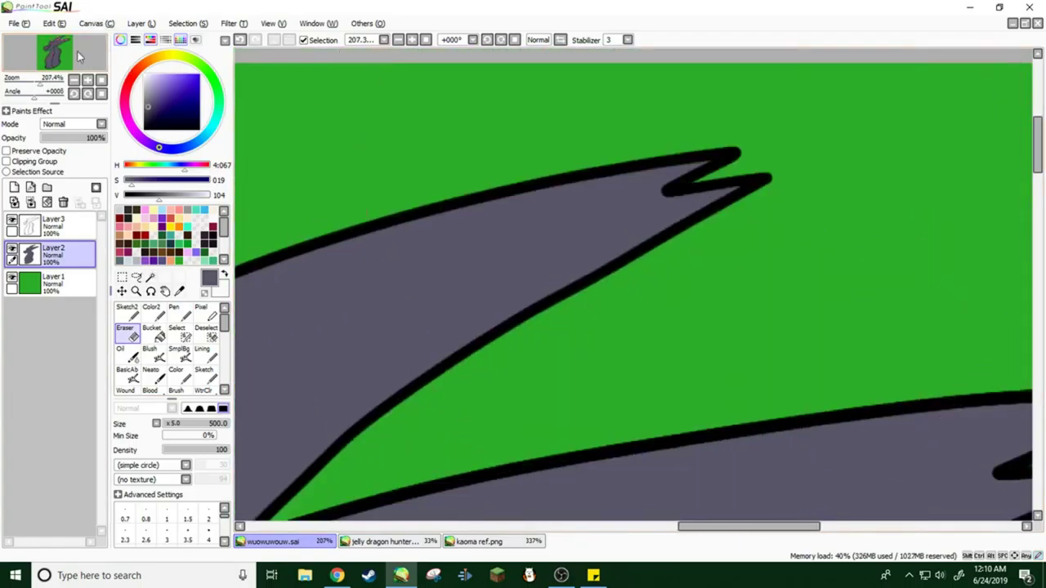
mouse_move(77, 57)
mouse_down()
mouse_move(92, 66)
mouse_move(70, 49)
mouse_up()
scroll(522, 286, down, 5)
Pick the dark purple from kaoma ref.png and paint the muzzle marking's upper edge on a new layer clipped to the base
click(479, 541)
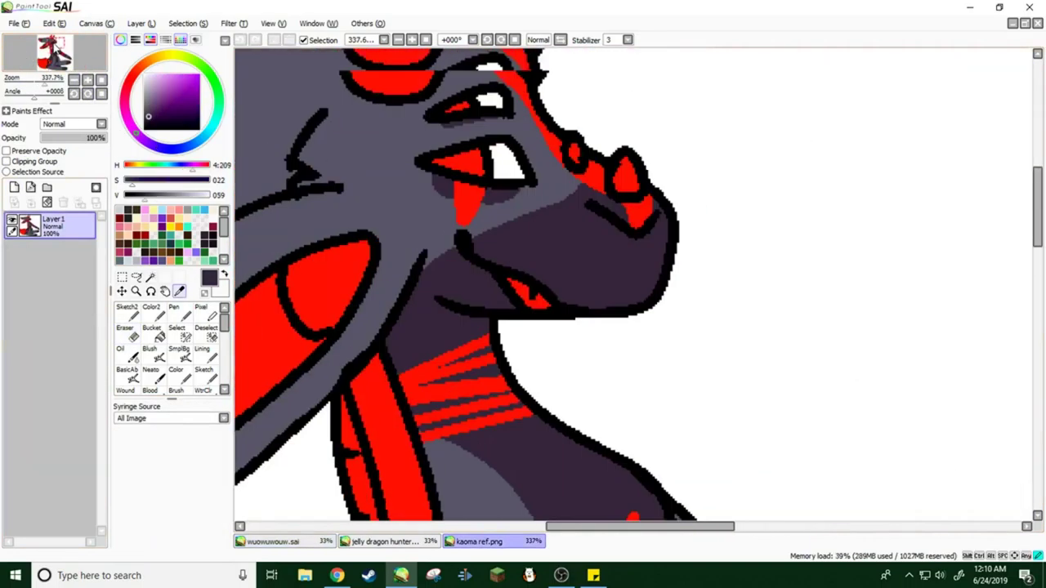
click(270, 540)
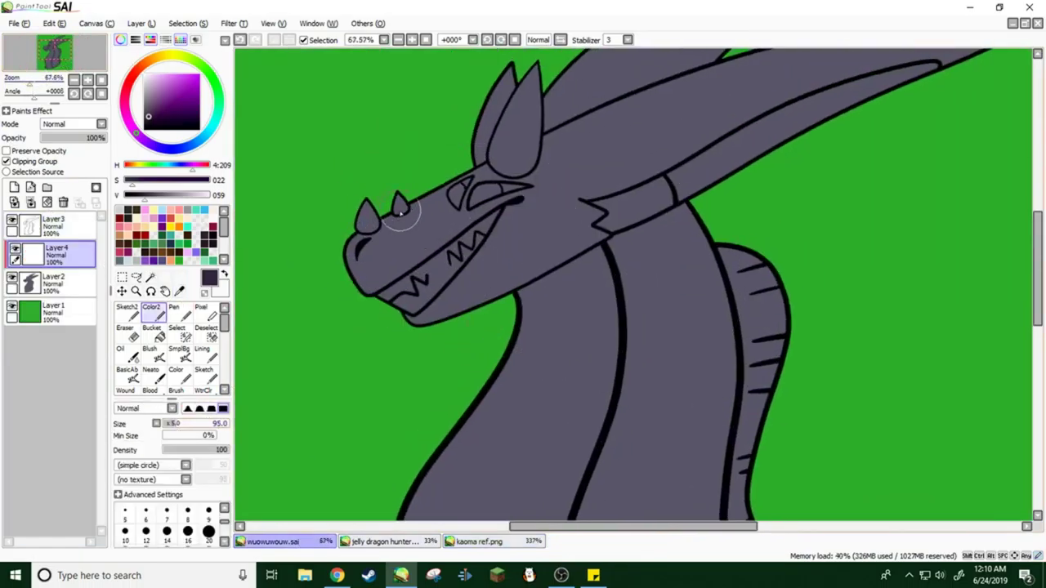
drag(392, 221, 574, 310)
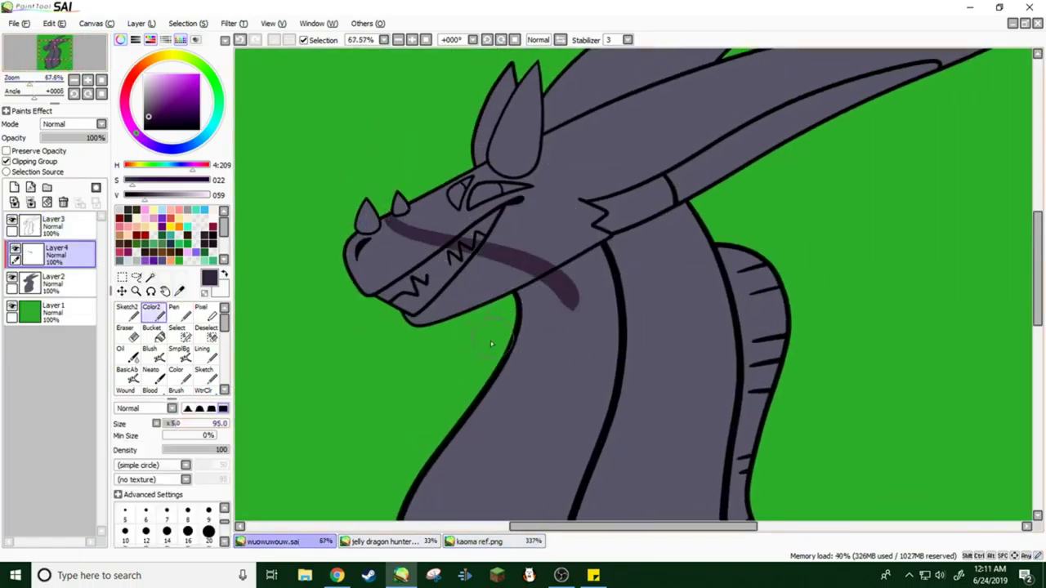
key(ctrl+z)
drag(388, 219, 556, 269)
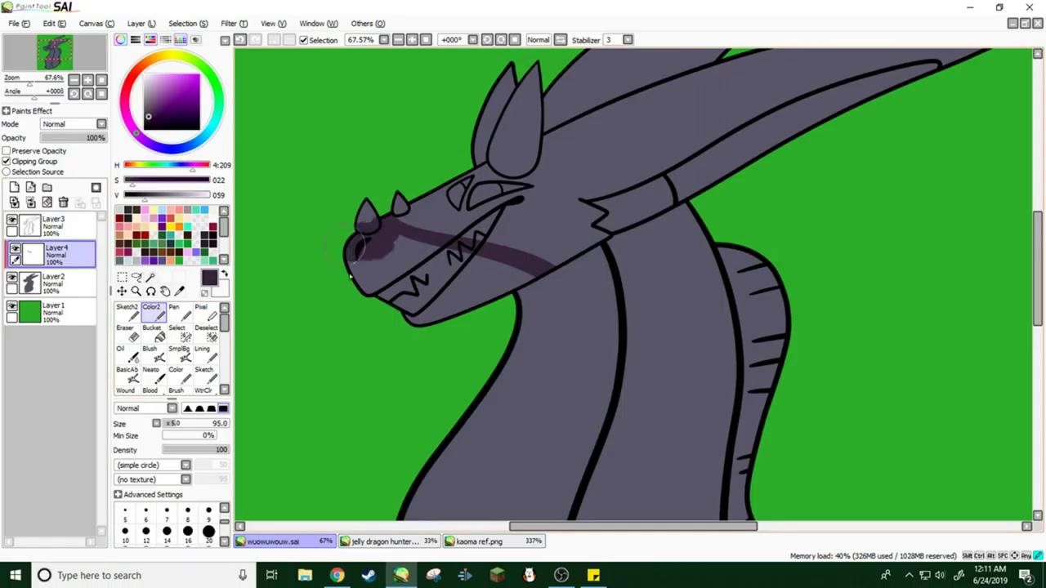
Fill the muzzle and lower jaw marking with dark purple inside a selection of the head, and clear the selection
key(w)
click(396, 274)
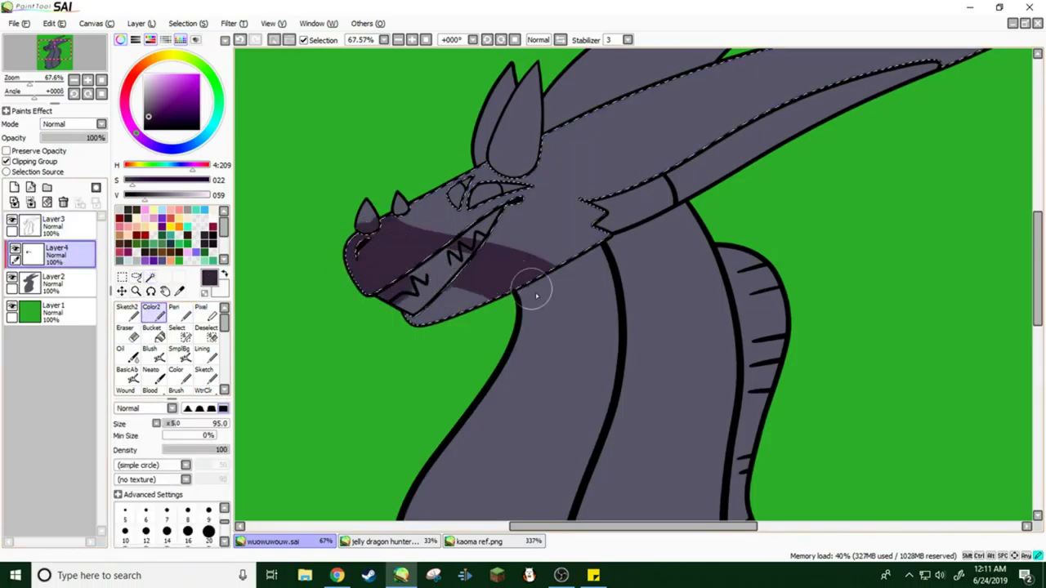
click(274, 39)
Paint small dark purple areas around the near eye and the mouth corner
scroll(47, 54, up, 5)
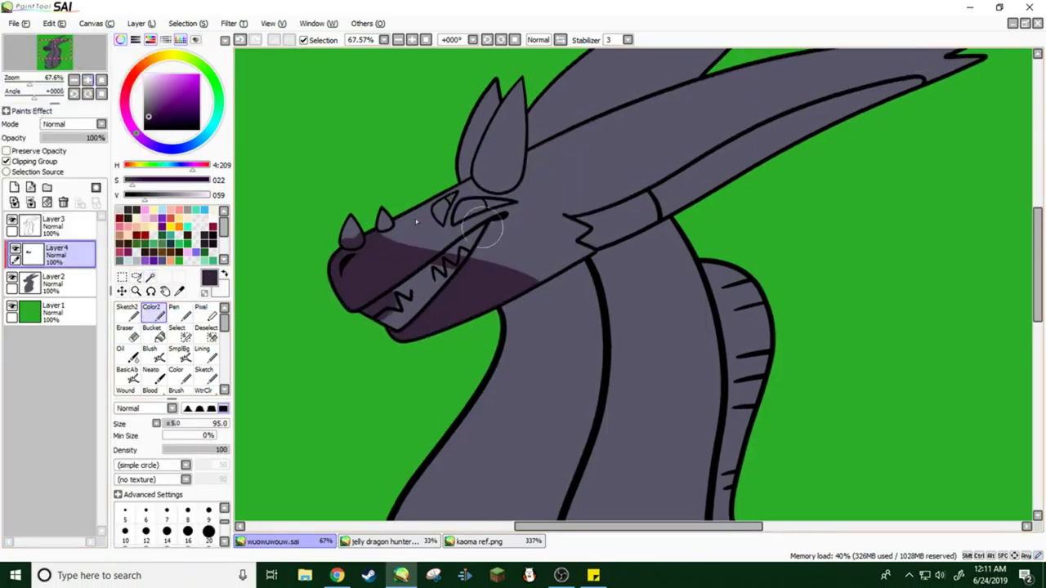
scroll(502, 128, down, 3)
mouse_move(501, 128)
mouse_down()
mouse_move(466, 210)
mouse_move(548, 221)
mouse_move(690, 176)
mouse_move(608, 215)
mouse_move(633, 205)
mouse_move(450, 233)
mouse_move(511, 183)
mouse_up()
scroll(82, 54, down, 5)
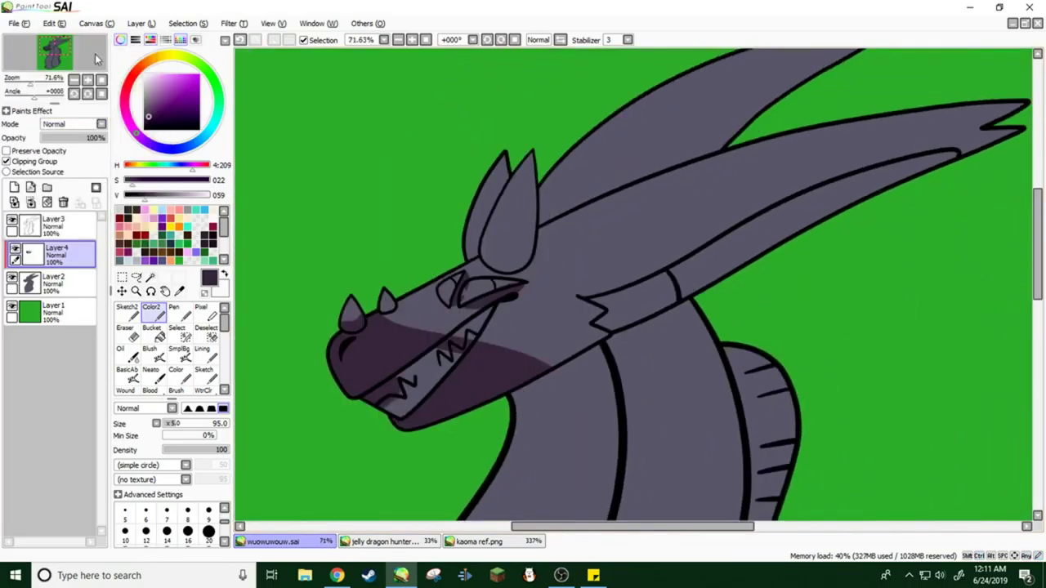
Paint the outer portions of both ears dark purple with curved inner borders
click(70, 38)
drag(531, 249, 503, 359)
key(ctrl+z)
mouse_move(544, 257)
mouse_down()
mouse_move(564, 234)
mouse_move(700, 296)
mouse_up()
mouse_move(458, 233)
mouse_down()
mouse_move(523, 176)
mouse_move(629, 147)
mouse_up()
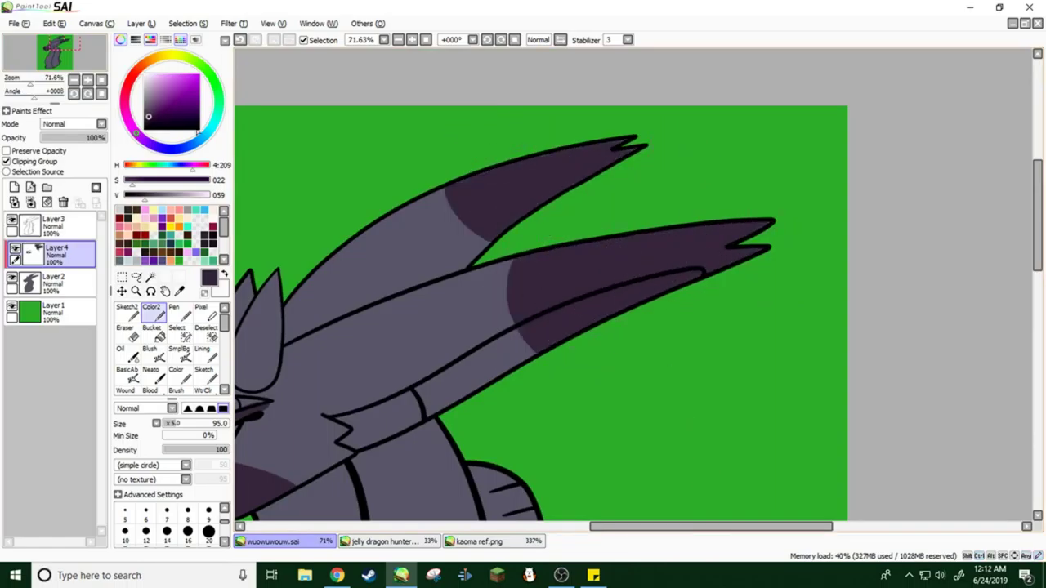
Select the front section of the neck and paint dark purple from under the jaw along its front edge
click(57, 57)
scroll(49, 66, down, 2)
click(149, 277)
click(478, 187)
key(b)
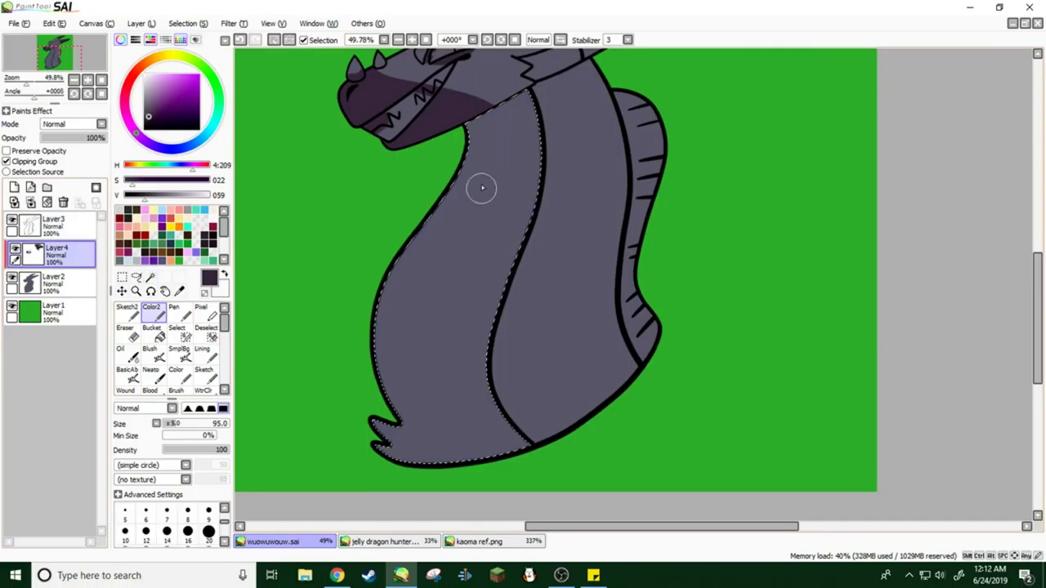
drag(536, 94, 383, 324)
key(ctrl+z)
mouse_move(536, 98)
mouse_down()
mouse_move(406, 257)
mouse_move(433, 124)
mouse_up()
Extend the neck's dark purple down to the chest tuft with a curved inner border, and clear the selection
mouse_move(361, 277)
mouse_down()
mouse_move(434, 263)
mouse_move(392, 406)
mouse_move(490, 216)
mouse_move(371, 374)
mouse_move(515, 185)
mouse_move(555, 163)
mouse_up()
key(ctrl+z)
key(ctrl+y)
key(ctrl+z)
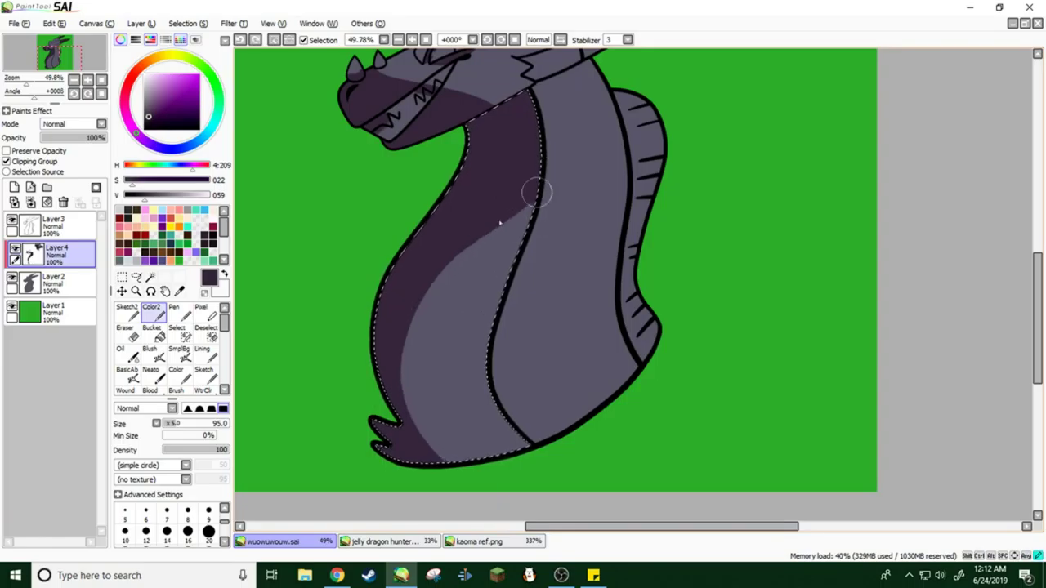
key(ctrl+y)
key(ctrl+d)
click(14, 23)
click(47, 57)
click(74, 75)
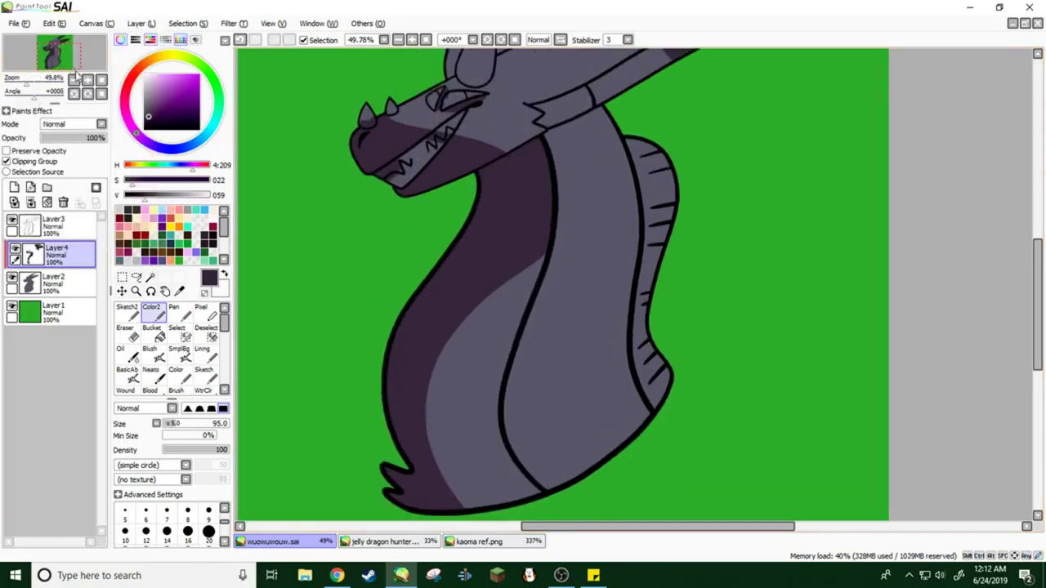
Pick the red from kaoma ref.png and paint the near-eye accent and snout ridge on a new clipped layer
click(478, 541)
alt+click(327, 318)
click(269, 541)
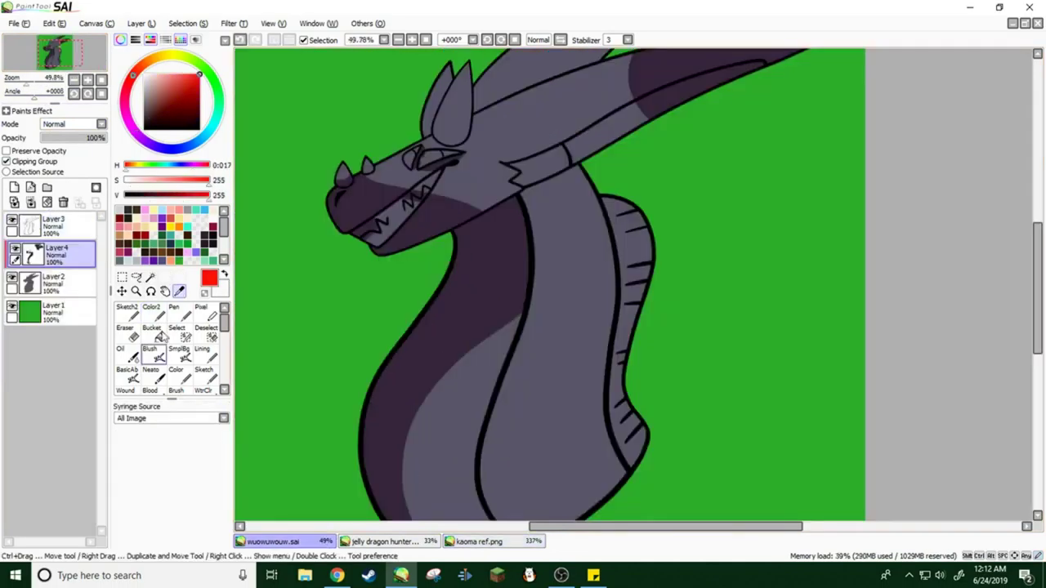
click(14, 187)
drag(27, 83, 41, 82)
click(50, 58)
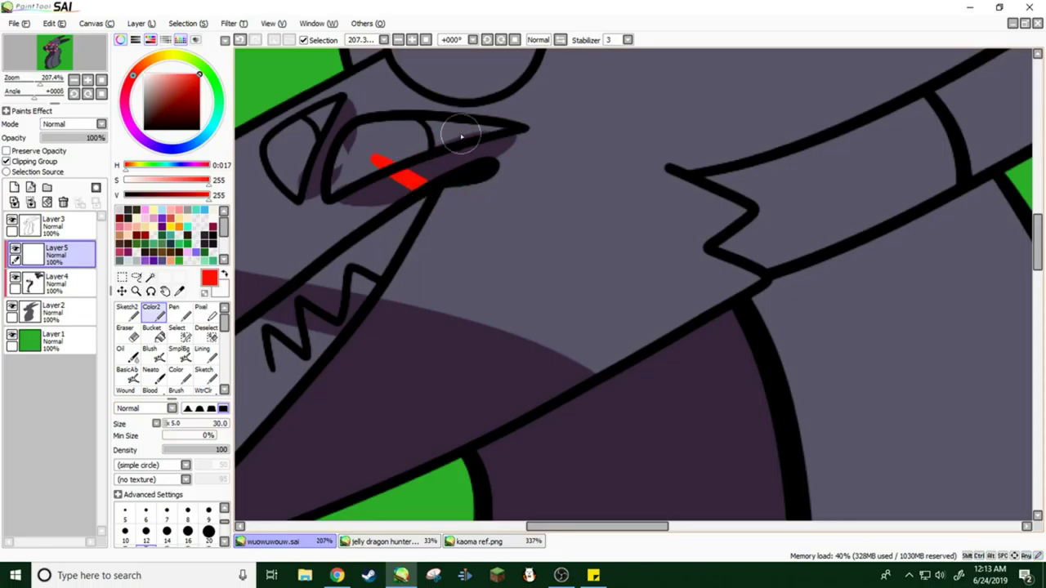
scroll(448, 142, down, 3)
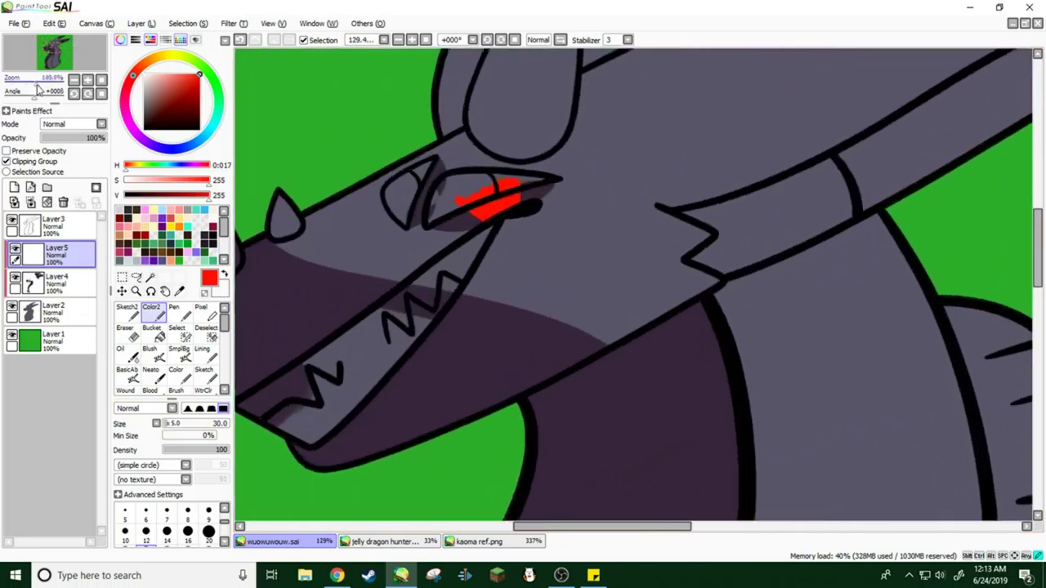
drag(317, 329, 337, 219)
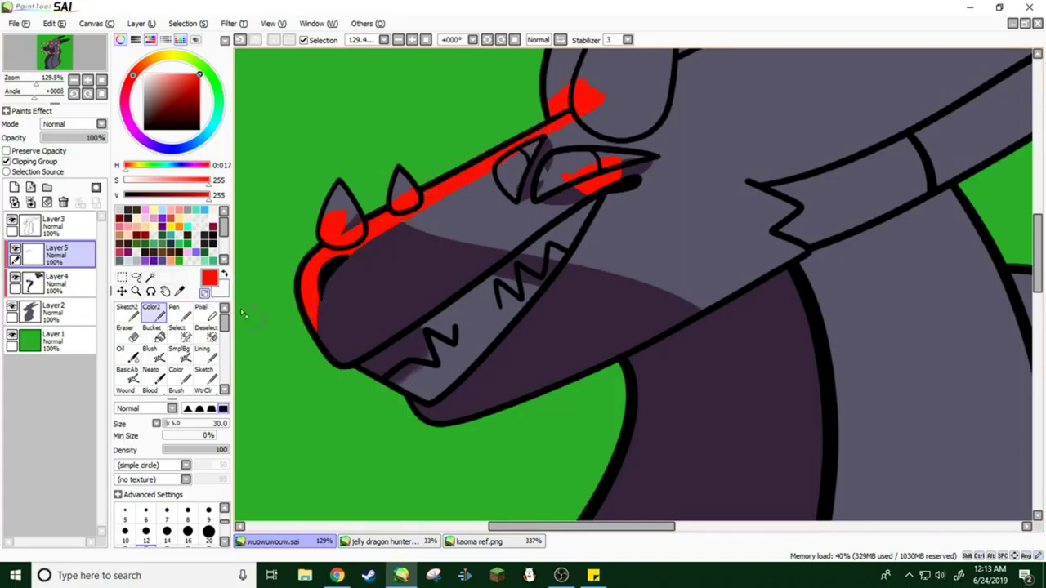
Select the front section of the neck and paint slanted red stripes across the throat below the jaw
drag(75, 54, 82, 60)
click(152, 331)
click(151, 313)
scroll(583, 215, down, 2)
drag(580, 183, 486, 245)
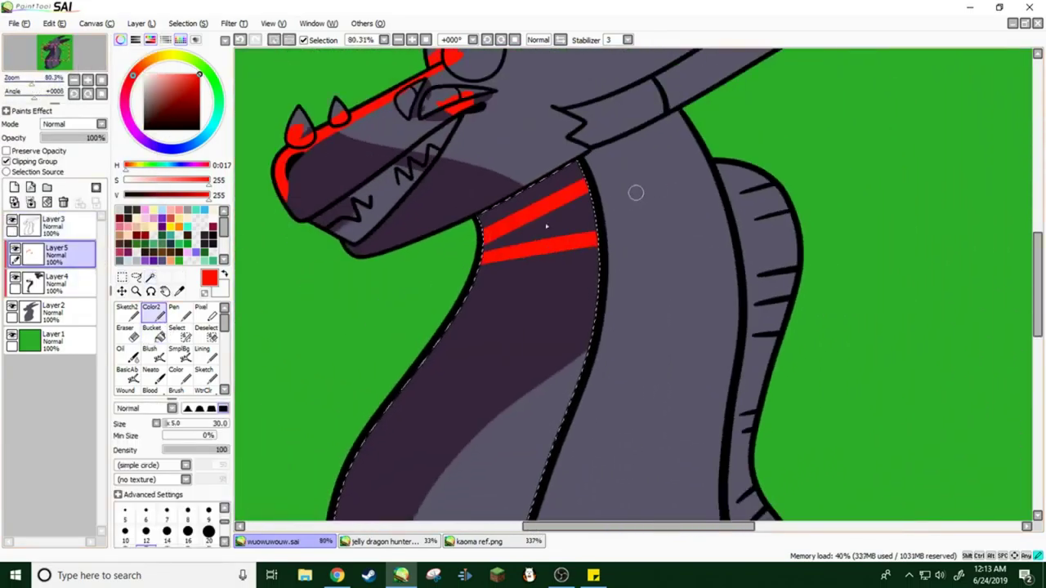
drag(592, 212, 482, 270)
Add more red stripes lower on the throat, redoing misplaced strokes, and clear the selection
mouse_move(596, 281)
mouse_down()
mouse_move(531, 272)
mouse_move(681, 273)
mouse_move(498, 311)
mouse_move(596, 269)
mouse_up()
key(ctrl+z)
key(ctrl+z)
key(ctrl+z)
drag(474, 255, 594, 261)
key(ctrl+z)
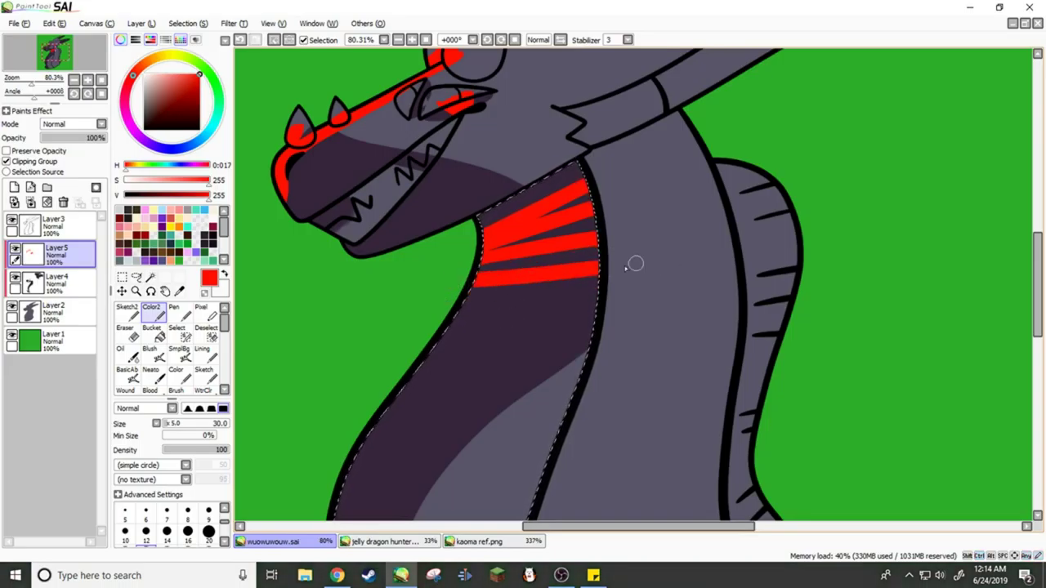
drag(465, 304, 653, 269)
key(ctrl+d)
click(18, 23)
key(Escape)
Paint two red chevrons with a dot beneath them on the dark purple chest marking
scroll(423, 221, down, 5)
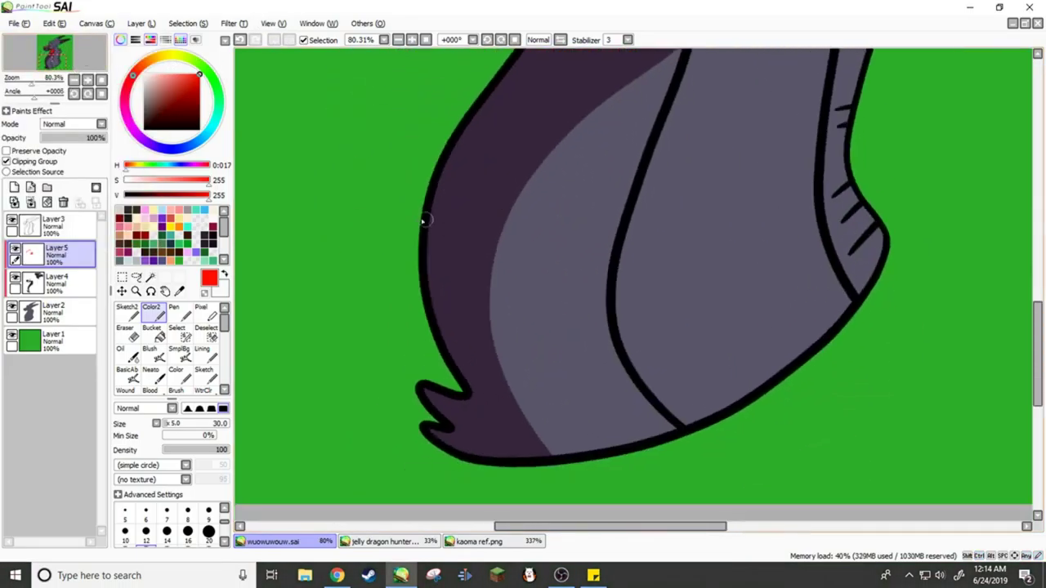
key(ctrl+z)
drag(430, 293, 487, 259)
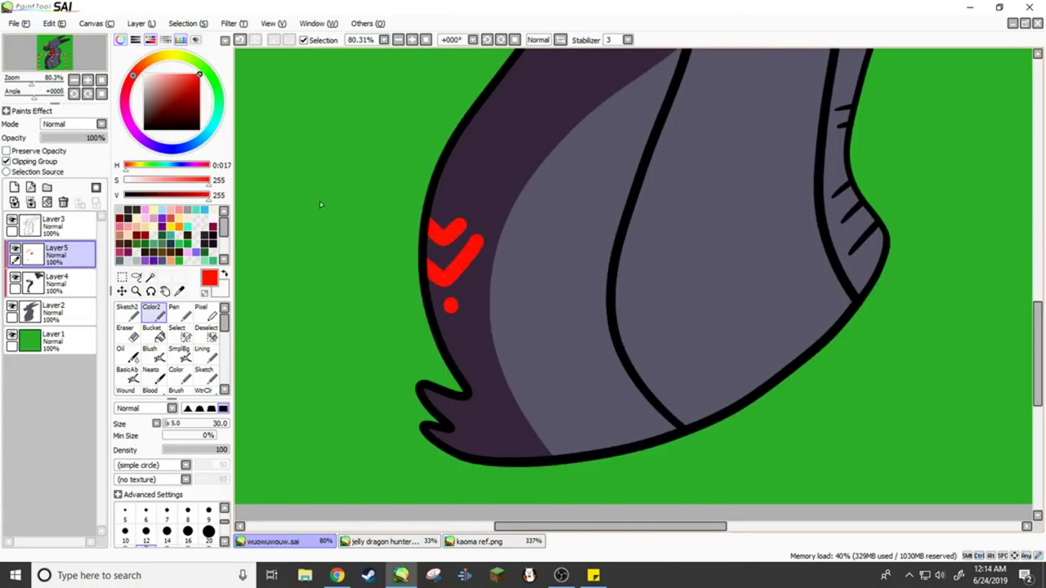
drag(321, 204, 230, 69)
Select the front section of the neck and paint a red strip along the bottom edge of the chest
click(150, 278)
click(425, 204)
click(151, 313)
mouse_move(556, 323)
mouse_down()
mouse_move(343, 314)
mouse_move(500, 296)
mouse_up()
key(ctrl+z)
key(e)
drag(351, 284, 460, 297)
scroll(258, 300, up, 3)
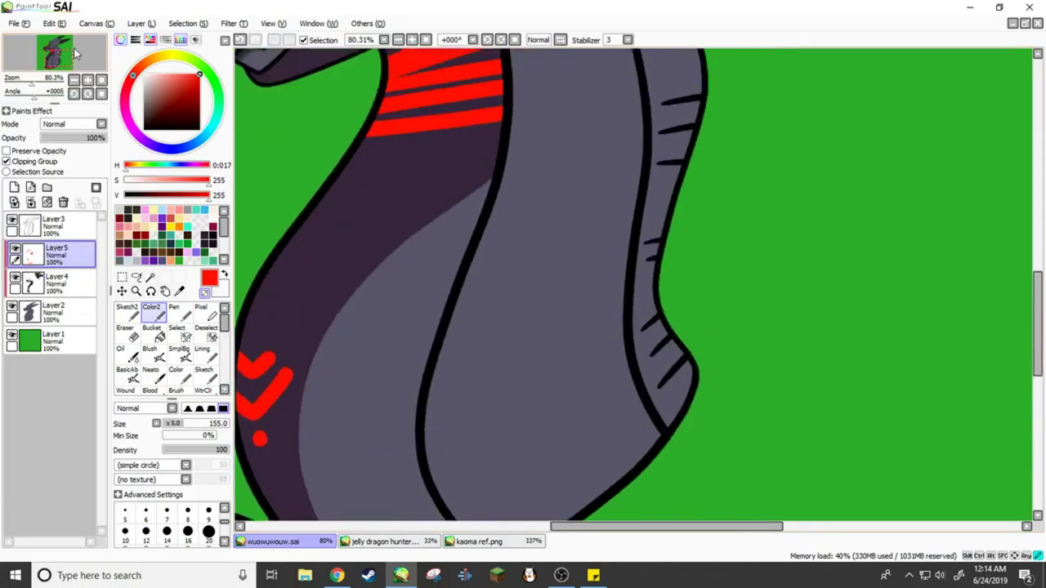
Paint the near ear's tip red with a curved inner border and a separate narrow red band beside it
scroll(257, 300, down, 3)
scroll(257, 299, up, 3)
drag(551, 227, 491, 242)
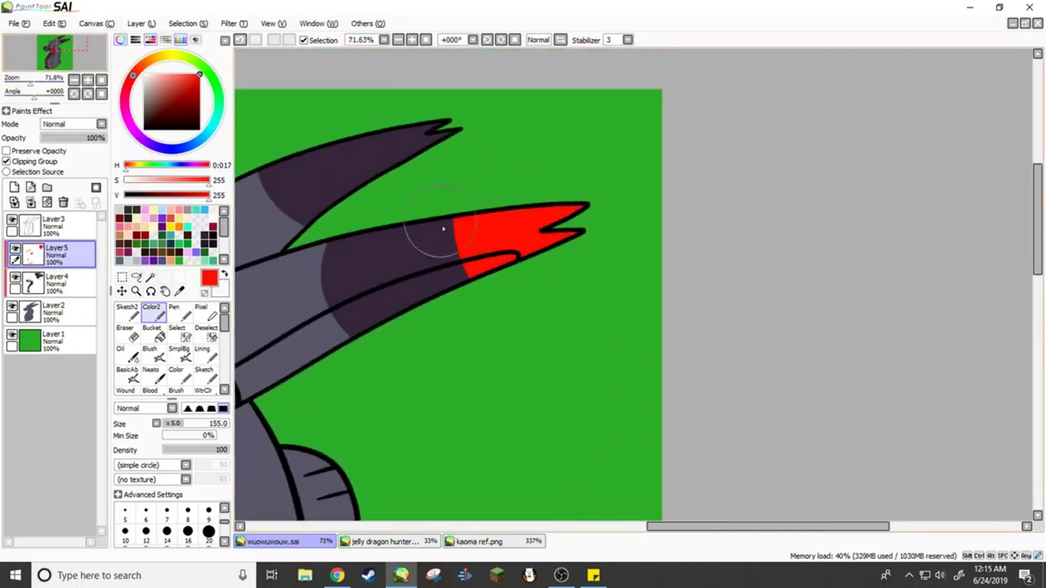
key(ctrl+z)
key(ctrl+z)
key(ctrl+z)
key(ctrl+y)
Paint the far ear's tip red with a matching narrow band
drag(391, 156, 435, 131)
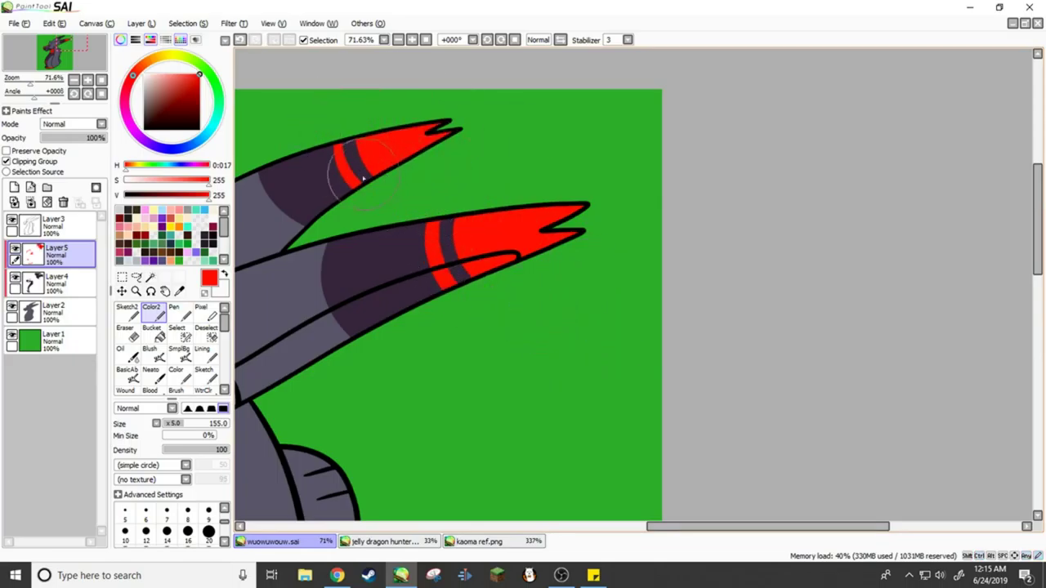
key(ctrl+y)
key(ctrl+z)
key(ctrl+y)
drag(30, 77, 17, 78)
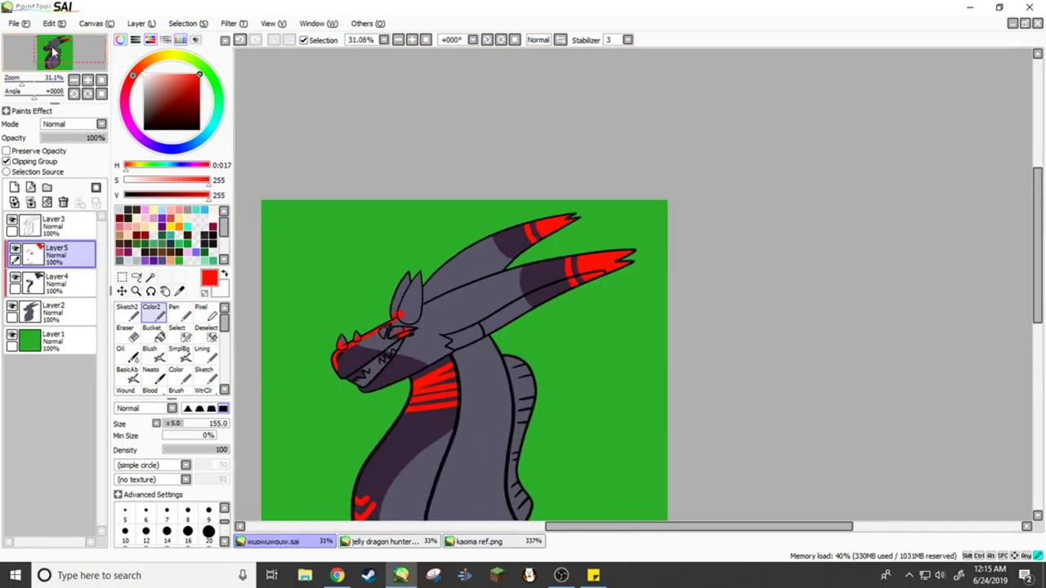
Select the horns, inner ear, back of the neck and spine frill on Layer3, fill them red on Layer5, and clear the selection
click(151, 278)
click(53, 225)
click(331, 154)
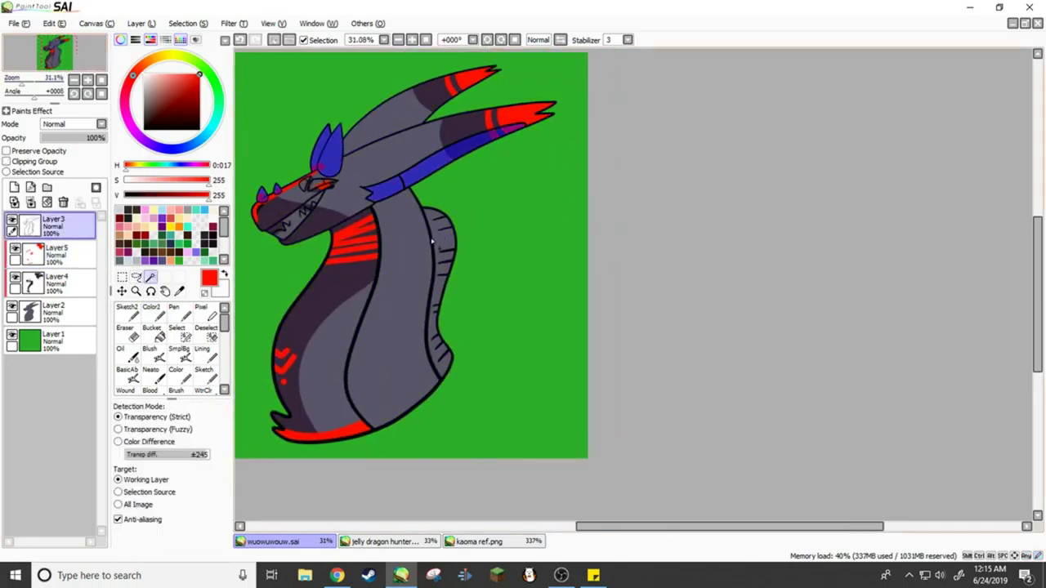
click(400, 286)
click(151, 308)
click(54, 249)
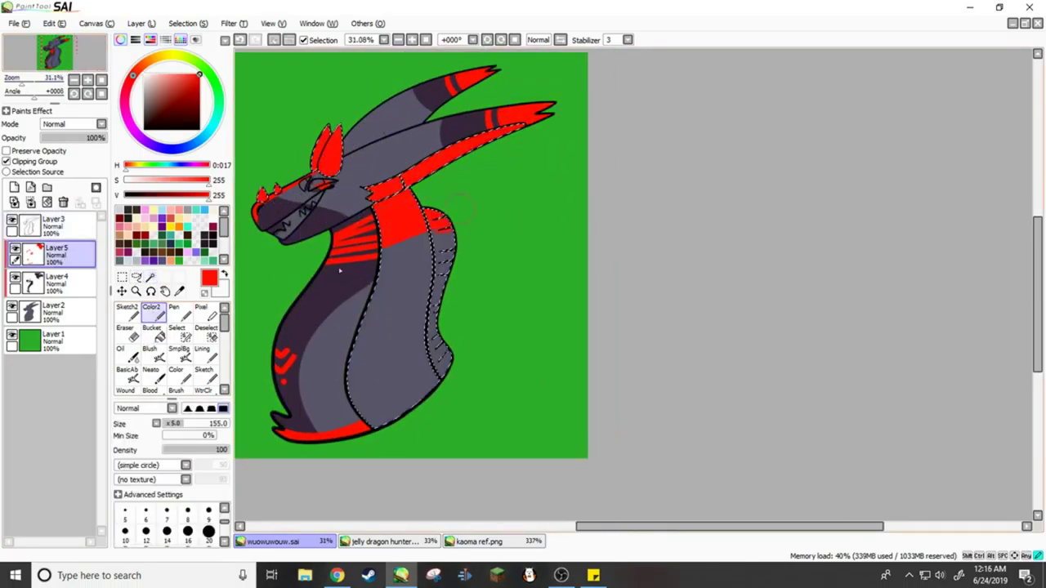
key(ctrl+d)
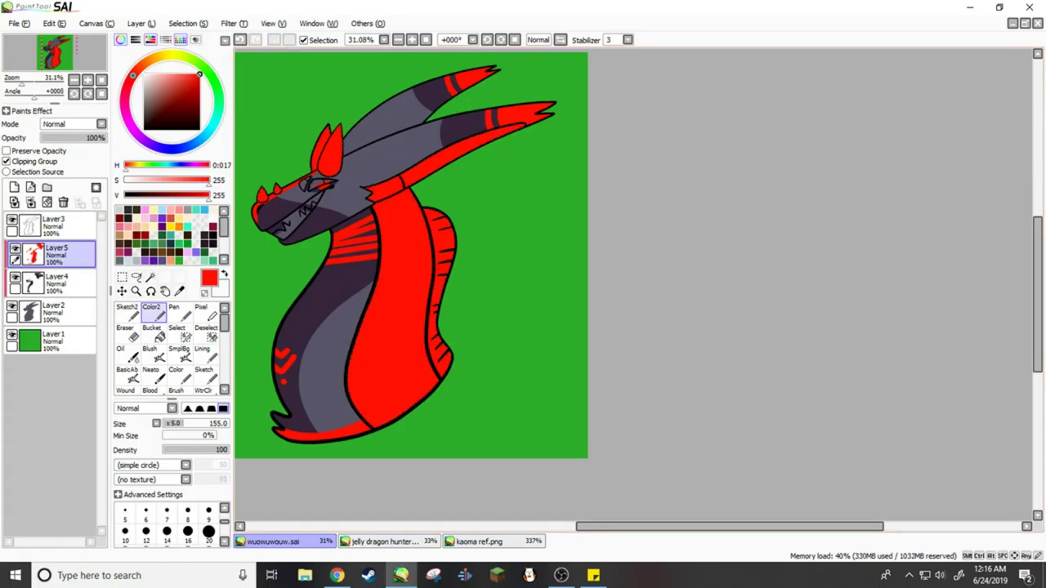
Check the jelly dragon hunter reference and select the back of the neck, spine frill and horns from the line art layer
key(alt+Tab)
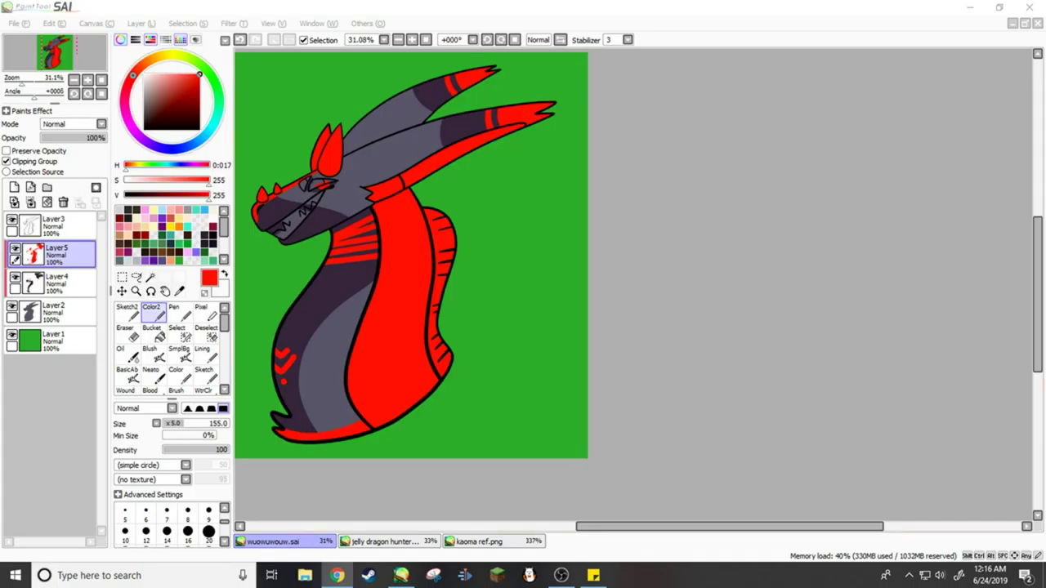
click(383, 541)
click(271, 541)
click(53, 225)
click(151, 317)
click(392, 311)
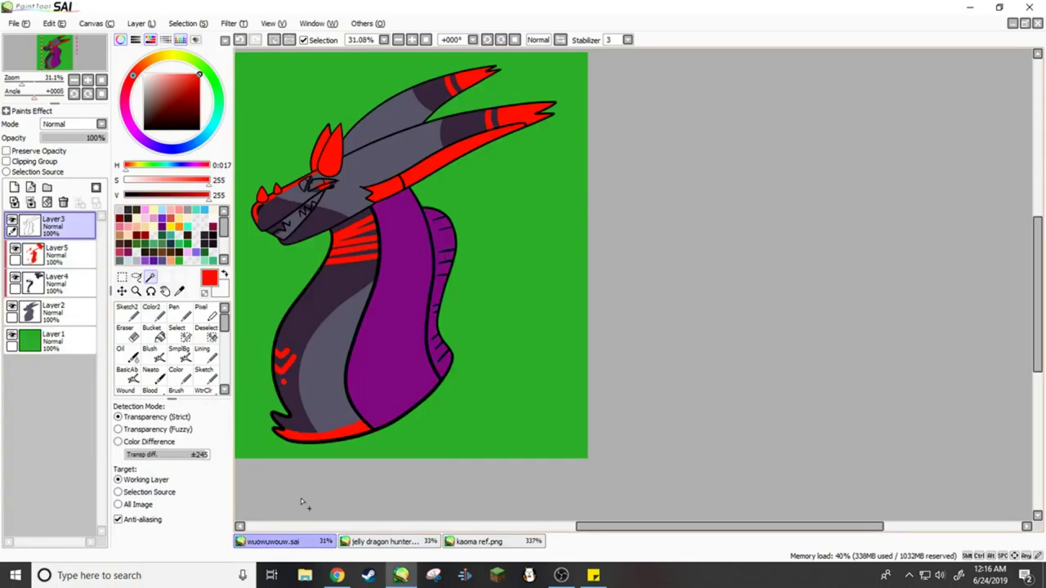
click(382, 541)
click(271, 541)
key(ctrl+z)
Paint dark red shadow patches on the neck's back, the frill and the horns on a new clipped Multiply layer
click(151, 315)
click(14, 187)
click(6, 161)
click(193, 98)
mouse_move(409, 408)
mouse_down()
mouse_move(327, 352)
mouse_move(400, 182)
mouse_move(433, 384)
mouse_up()
drag(424, 246, 408, 408)
Blend the dark red shading on the horns, neck and frill with the Oil brush
drag(33, 83, 51, 51)
scroll(70, 124, down, 1)
click(120, 349)
drag(196, 424, 219, 423)
click(214, 435)
drag(446, 188, 462, 138)
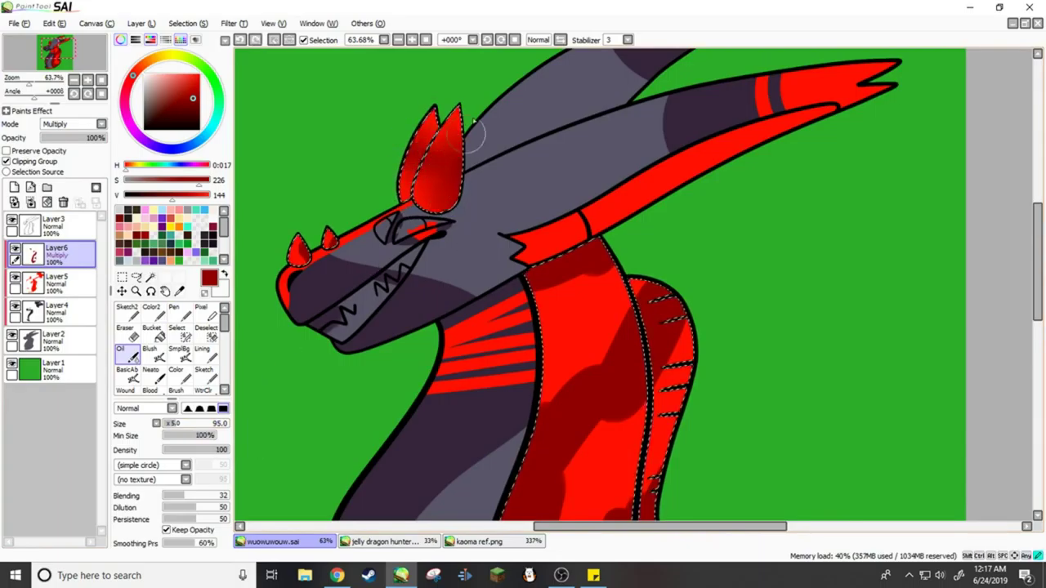
mouse_move(61, 51)
mouse_down()
mouse_move(74, 62)
mouse_move(22, 79)
mouse_up()
mouse_move(535, 327)
mouse_down()
mouse_move(531, 163)
mouse_move(490, 262)
mouse_move(581, 388)
mouse_up()
Add a new clipped Overlay layer and paint bright red highlight patches along the back of the neck
click(14, 187)
click(72, 123)
click(65, 167)
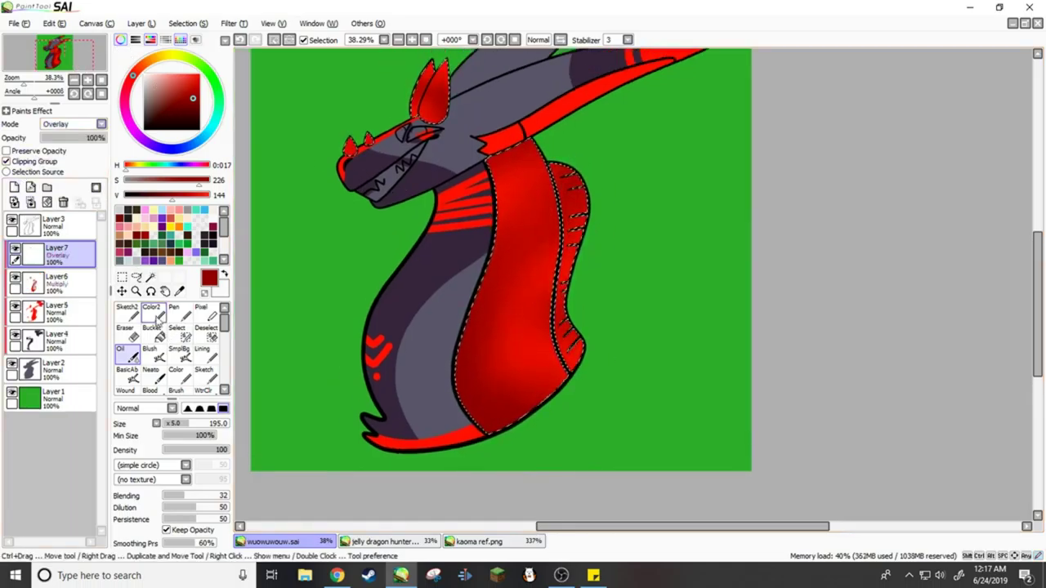
click(151, 311)
click(199, 75)
drag(506, 155, 539, 188)
drag(535, 245, 531, 273)
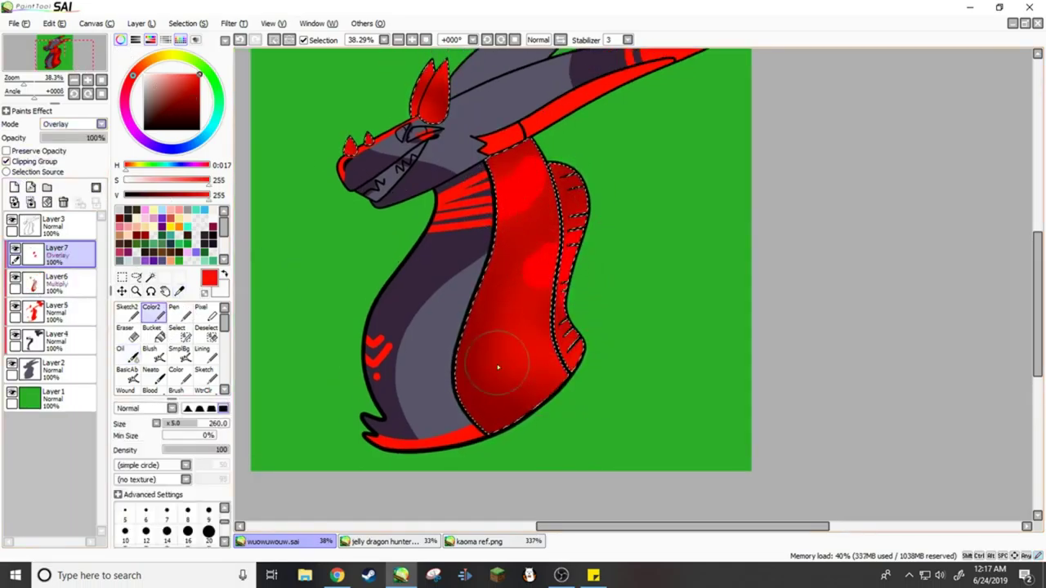
drag(498, 367, 511, 356)
Try recolouring the neck's highlight patches a lighter red with the layer's opacity preserved
click(185, 75)
click(7, 150)
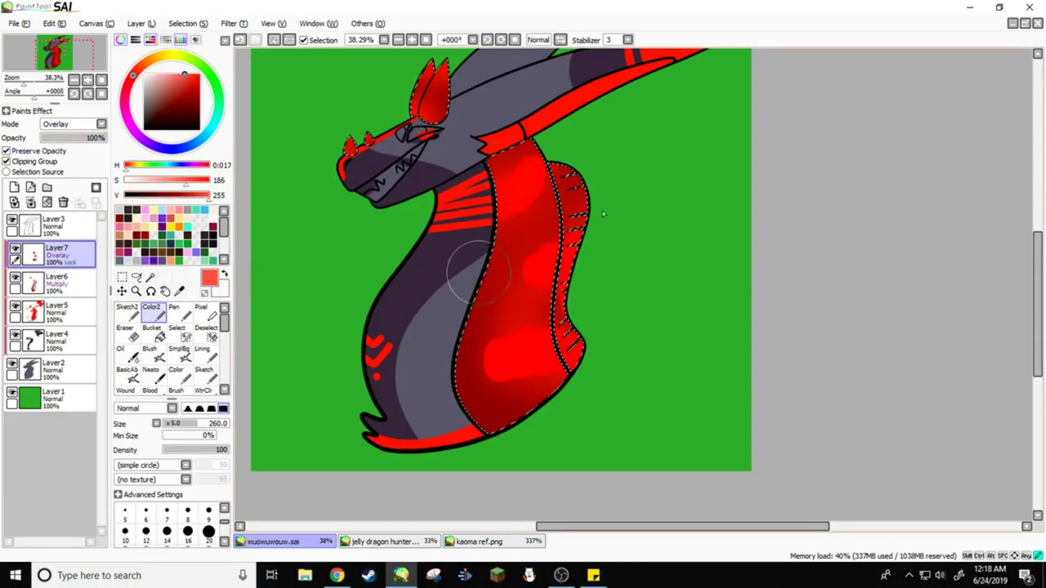
alt+click(552, 222)
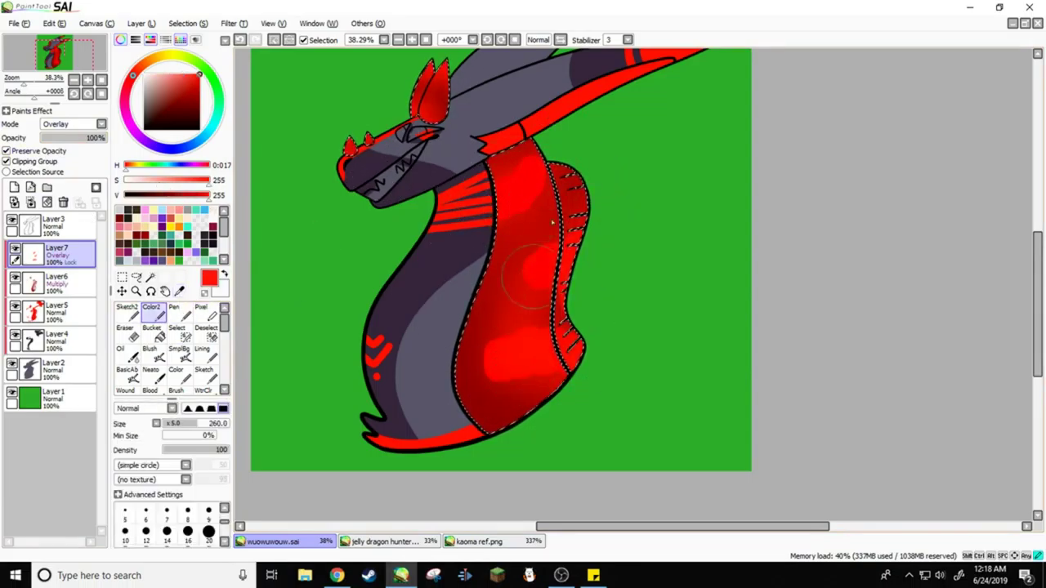
click(6, 151)
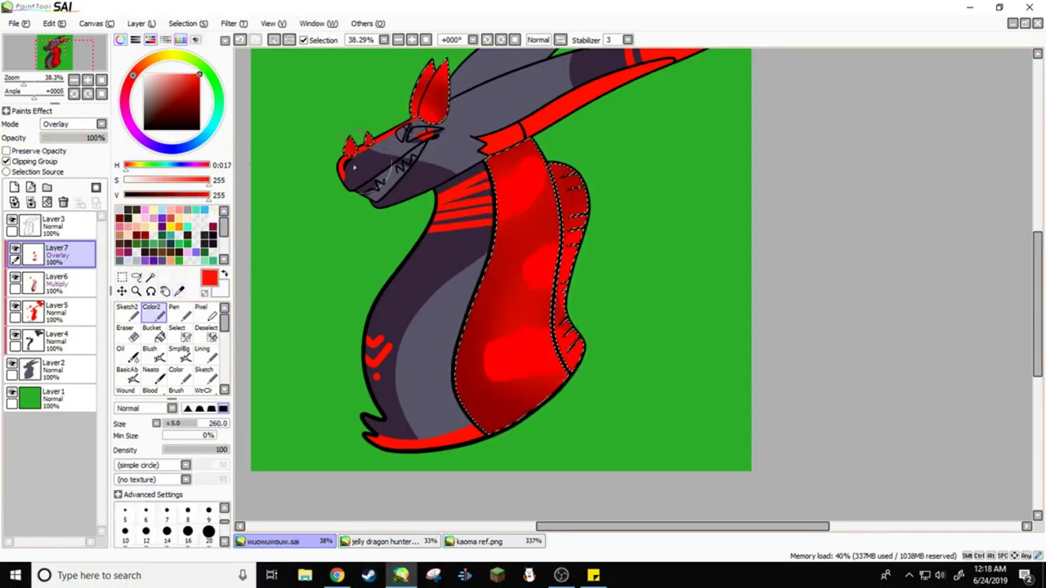
Blend the bright red highlights on the neck, frill and horns with the Oil brush
double_click(120, 349)
click(670, 305)
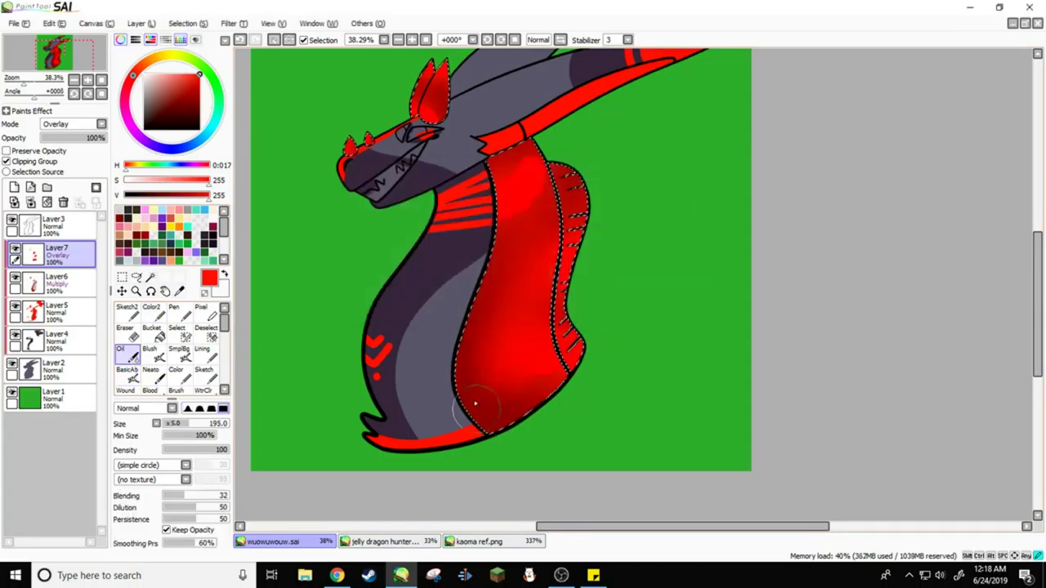
scroll(545, 217, up, 3)
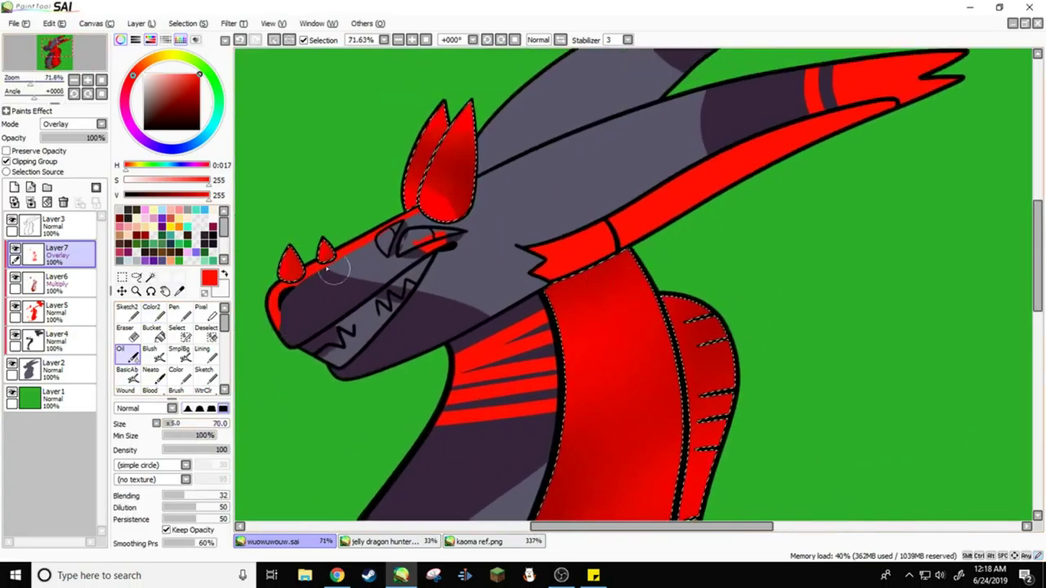
scroll(457, 211, down, 4)
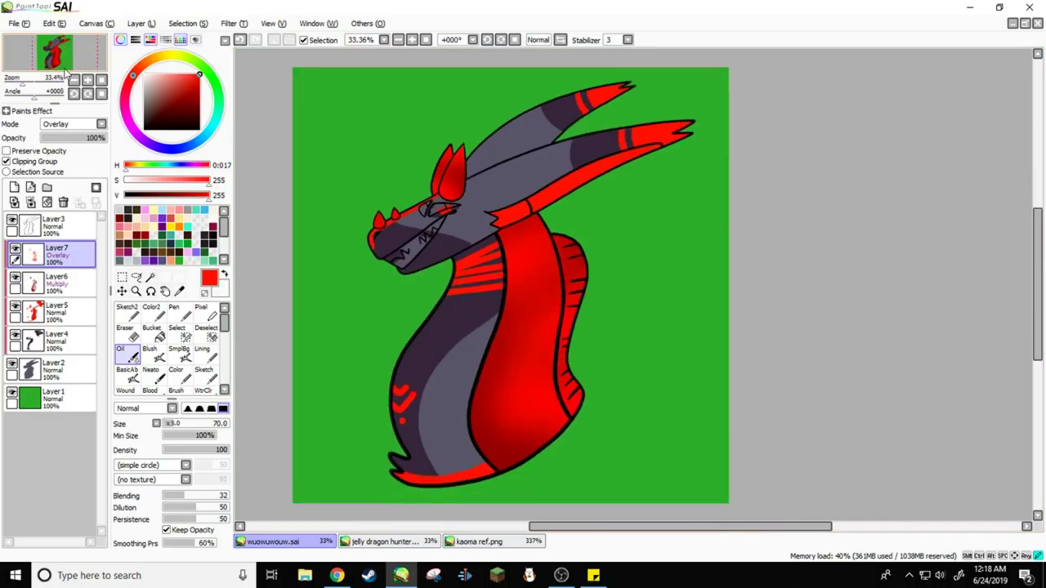
Paint pale pink highlights on the horns, neck and frill on a new clipped layer and blend them with the Oil brush
key(ctrl+shift+n)
key(c)
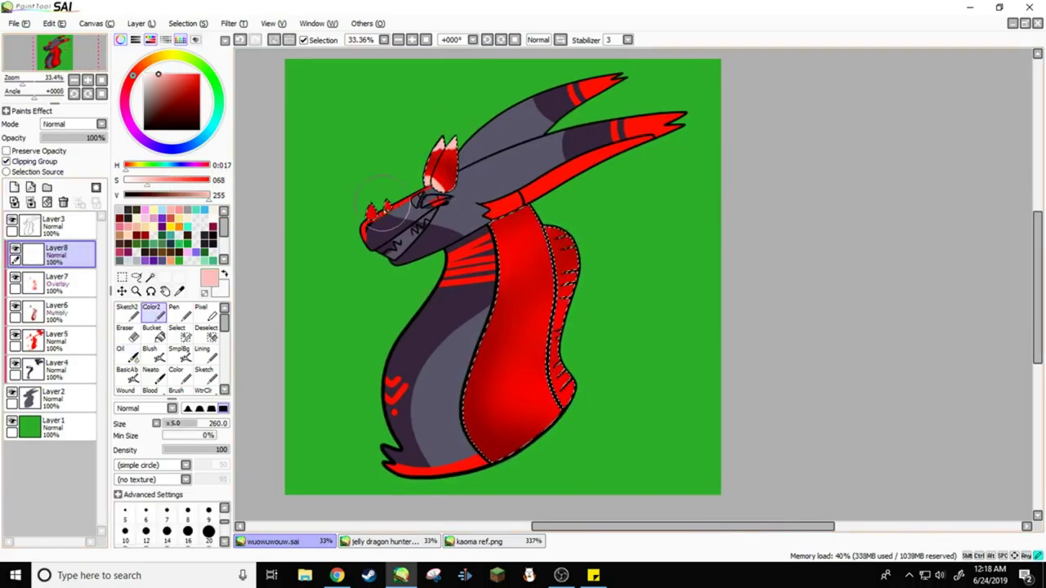
click(122, 347)
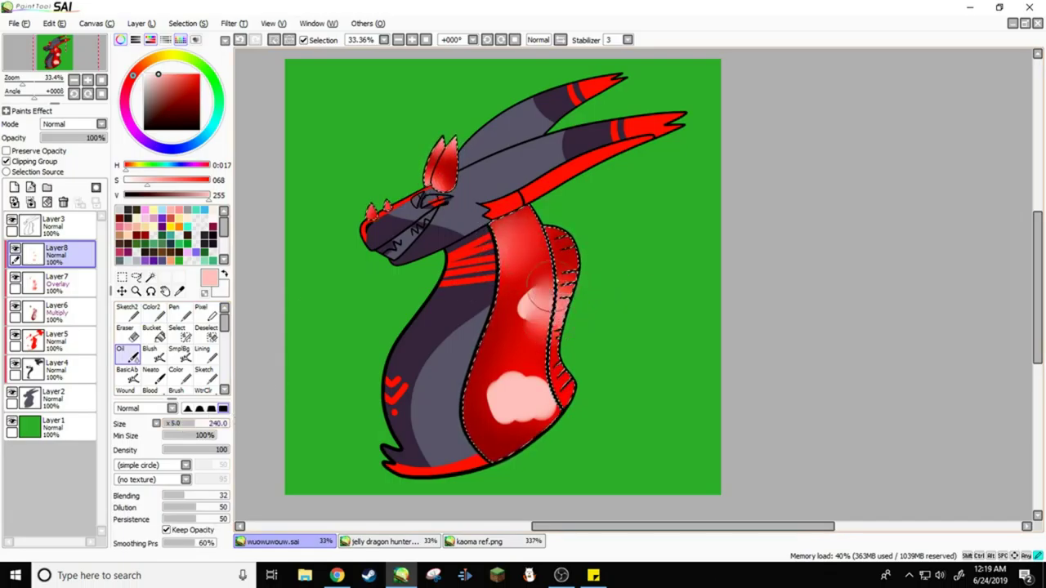
Set the pale pink highlight layer's blending mode to Luminosity and its opacity to 47%
click(73, 123)
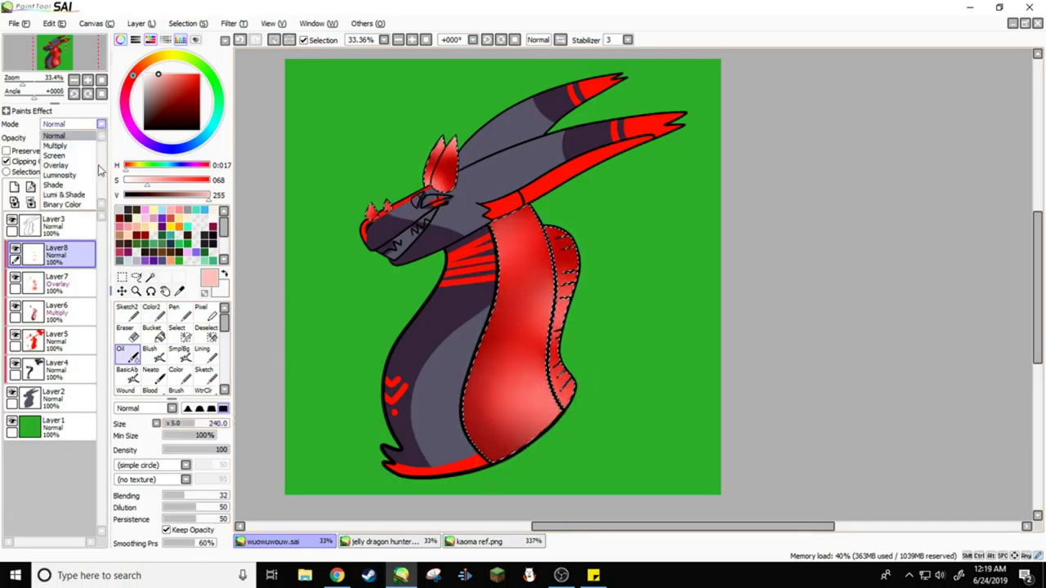
click(70, 164)
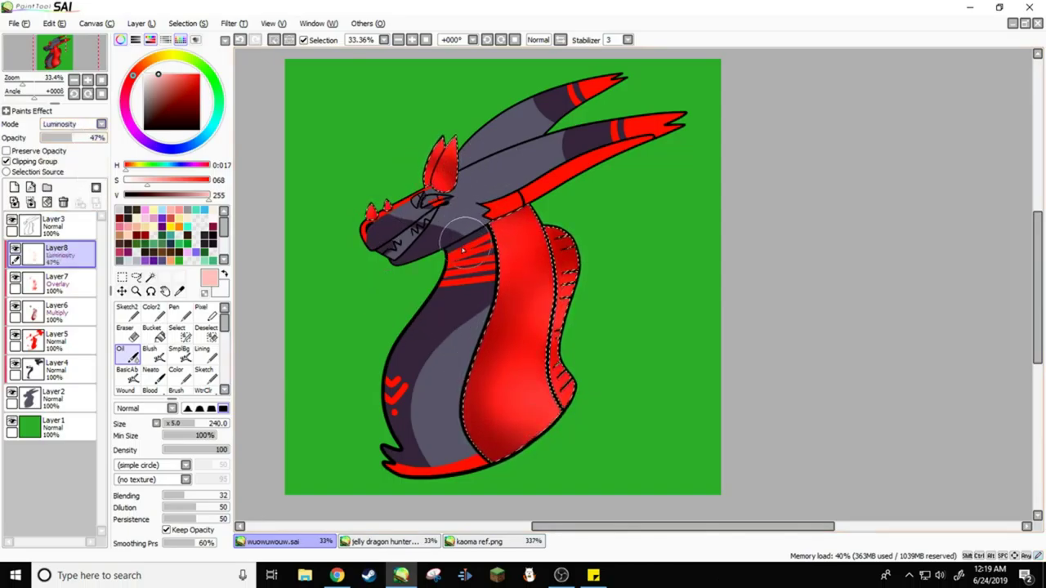
click(336, 575)
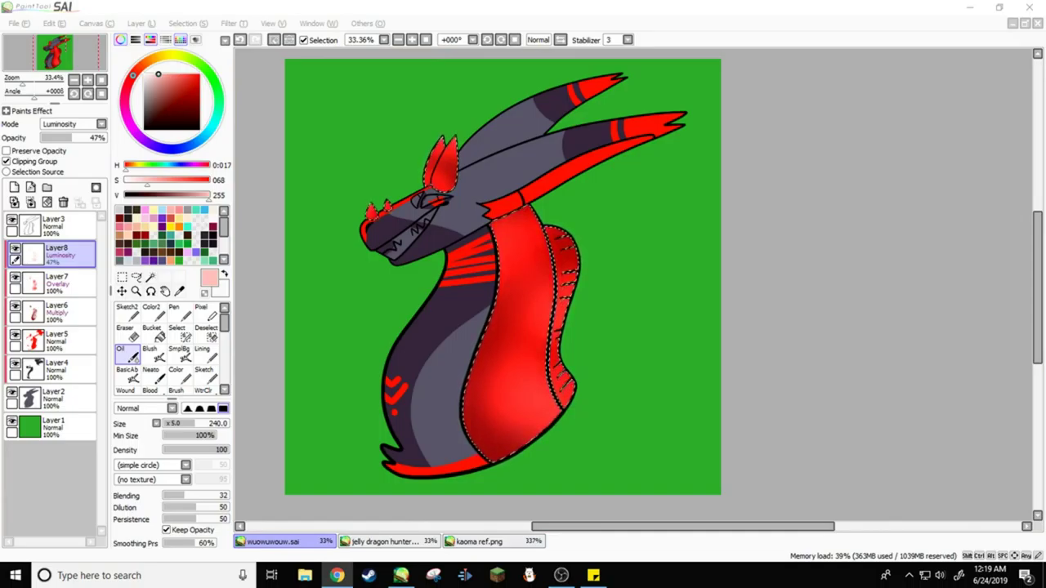
click(830, 286)
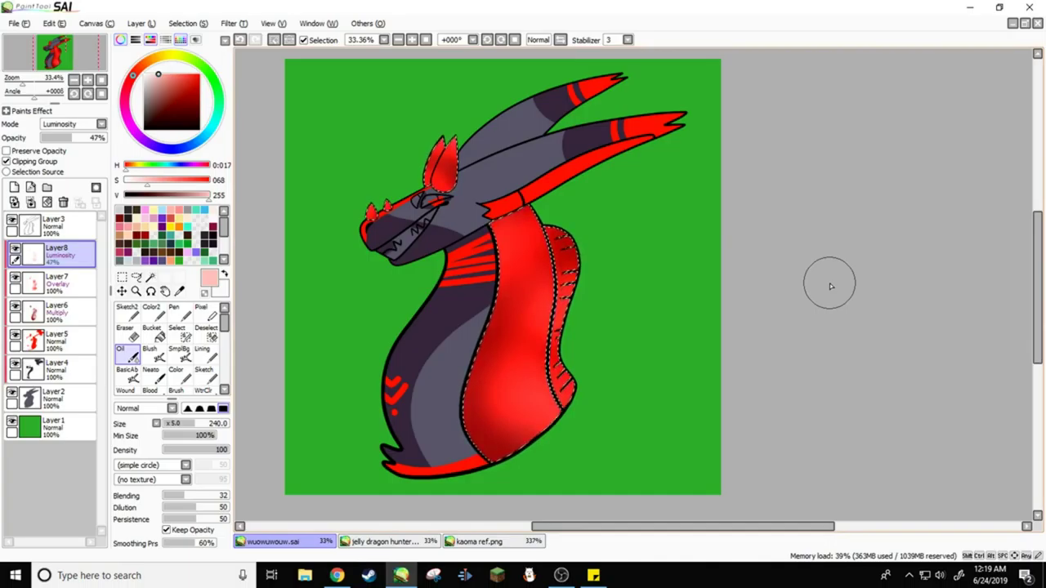
Add a new clipped layer above the pale pink highlights and set its blending mode to Luminosity
click(151, 310)
click(29, 187)
scroll(490, 286, up, 1)
click(72, 124)
click(66, 172)
Paint solid near-white gloss spots on the nose spikes, ears, neck and frill with the Color2 brush, using size 100 for the larger areas
drag(298, 186, 351, 173)
scroll(323, 175, up, 2)
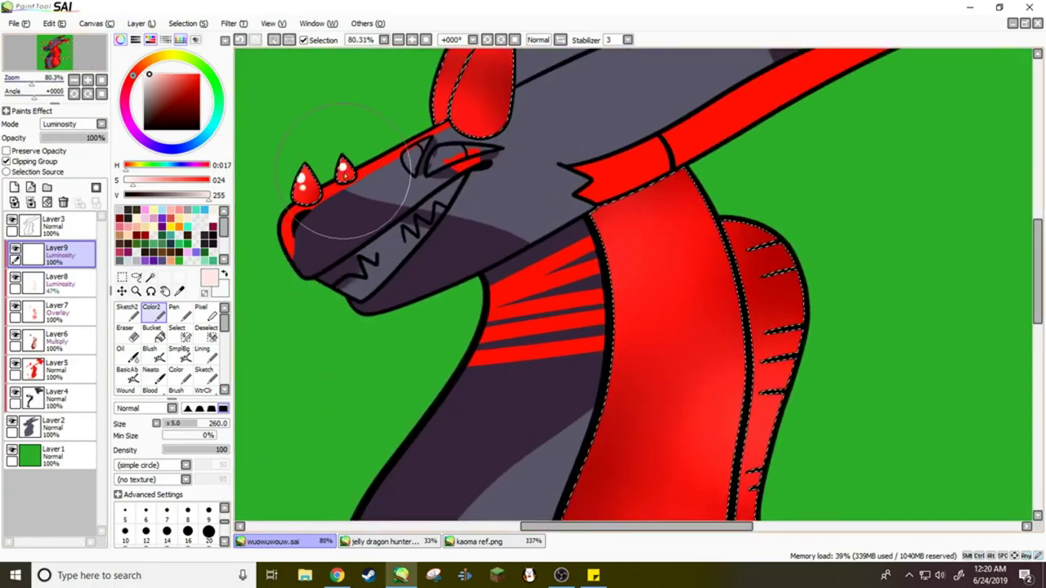
key(bracketleft)
key(bracketleft)
key(bracketleft)
scroll(368, 147, up, 2)
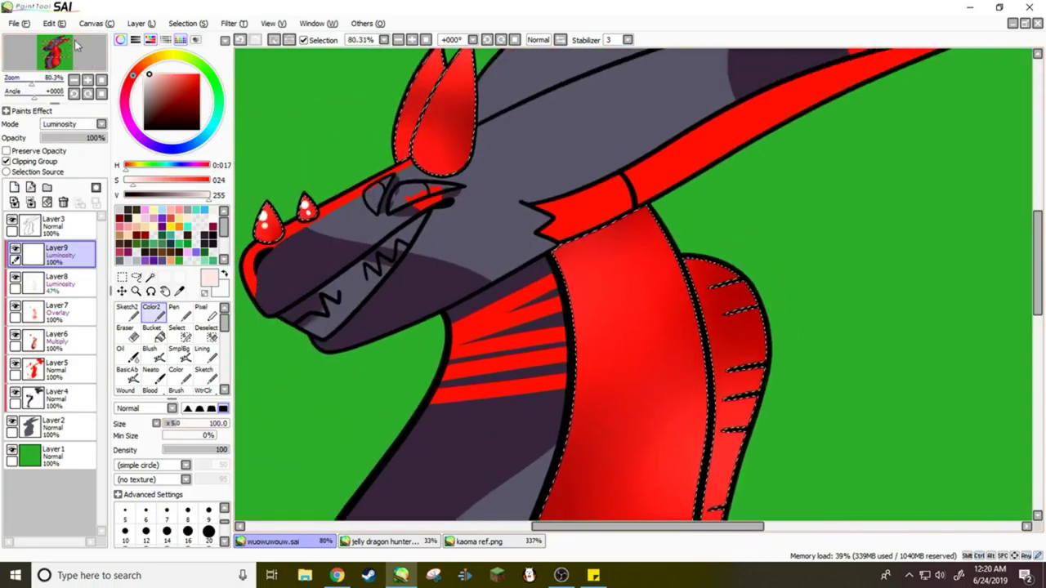
mouse_move(438, 104)
mouse_down()
mouse_move(413, 163)
mouse_move(425, 106)
mouse_move(409, 147)
mouse_move(451, 146)
mouse_up()
click(39, 69)
scroll(490, 245, down, 2)
drag(441, 278, 448, 304)
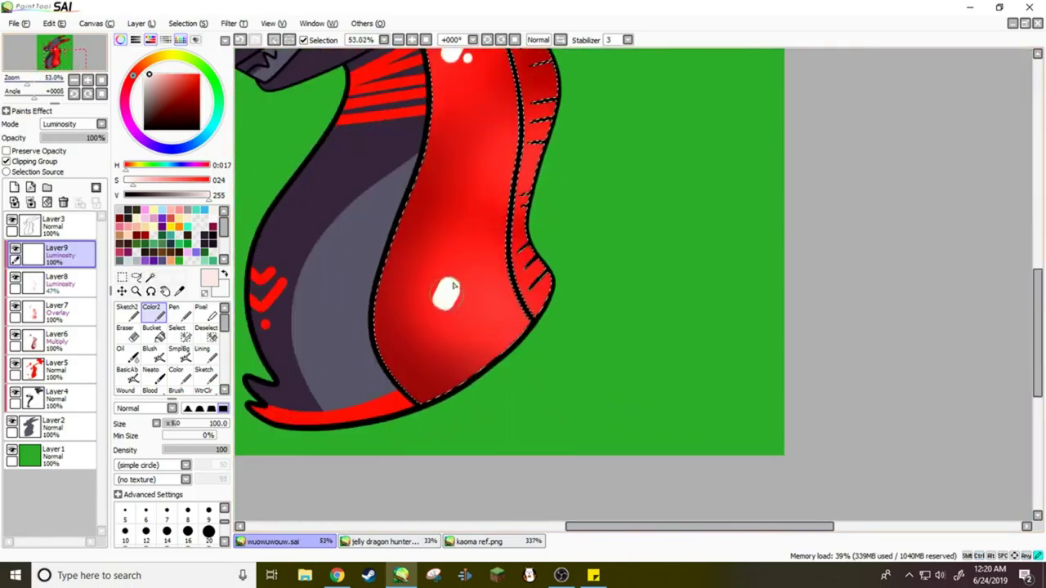
click(461, 294)
drag(520, 184, 513, 327)
Compare blending modes for the gloss spot layer, keep Luminosity and set its opacity to 31%
scroll(513, 327, down, 2)
click(70, 124)
click(61, 165)
click(79, 65)
click(69, 123)
click(64, 194)
click(70, 124)
click(64, 195)
click(69, 124)
click(80, 188)
click(69, 124)
click(54, 155)
click(70, 124)
click(79, 194)
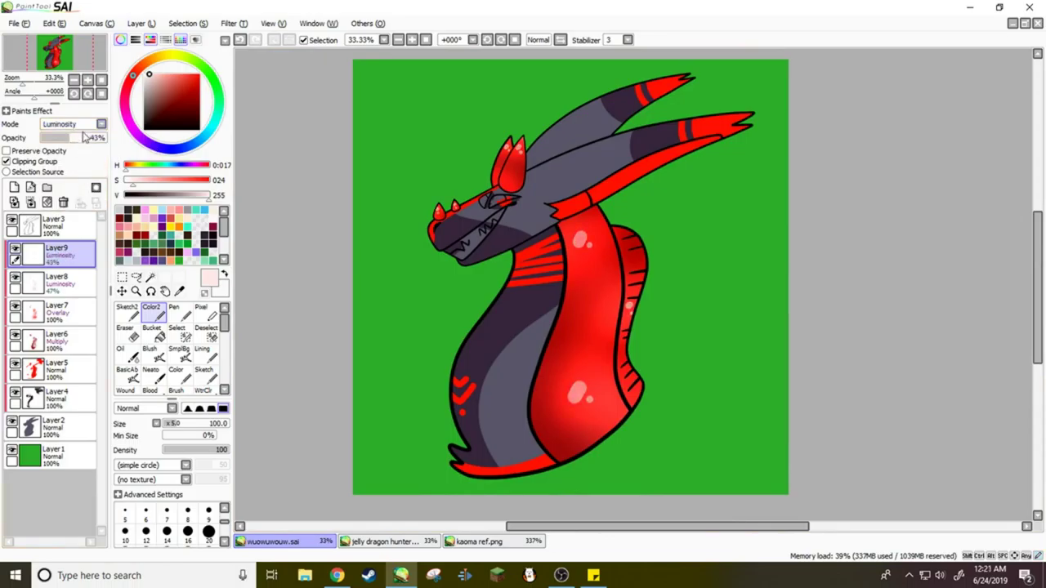
click(70, 123)
click(55, 165)
click(69, 123)
click(57, 165)
click(69, 123)
click(57, 174)
click(71, 138)
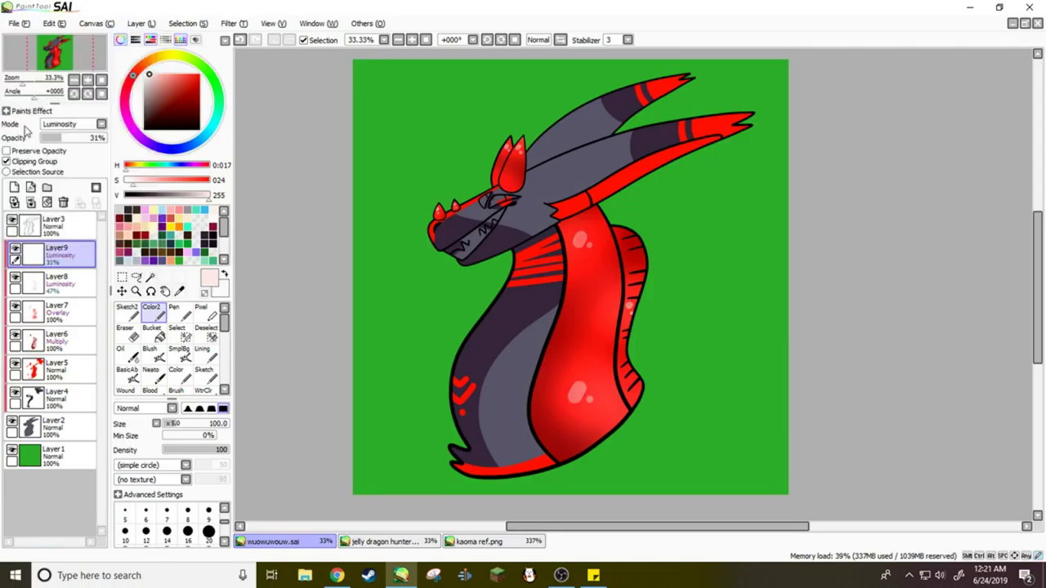
Select the teeth area inside the mouth on the line art layer with the Magic Wand and the Select brush
drag(24, 79, 58, 79)
click(53, 225)
click(150, 278)
click(457, 270)
click(187, 336)
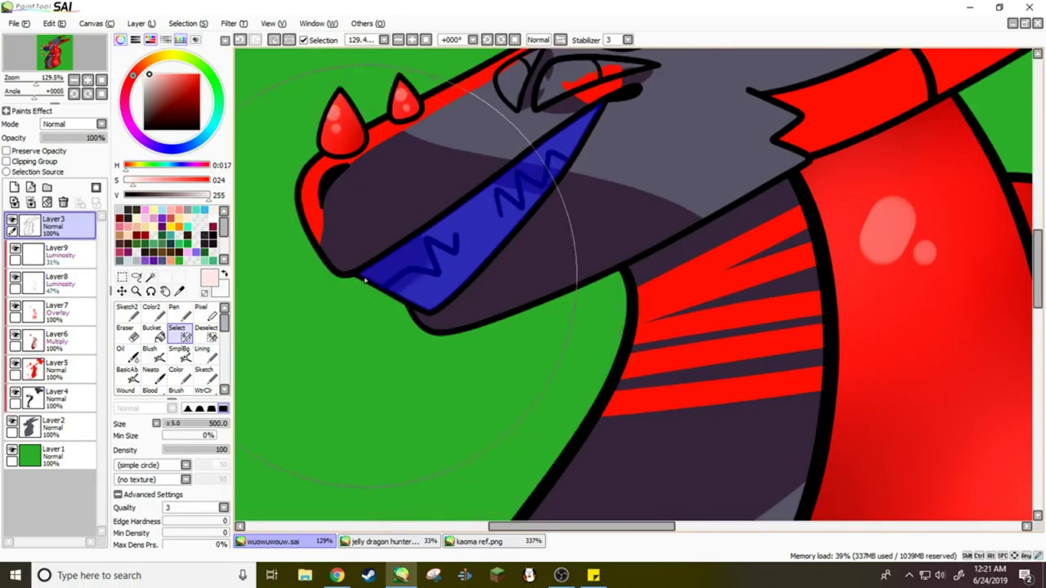
Fill the teeth and both eyes with white on a new layer, then clear the selection
click(151, 308)
click(14, 187)
mouse_move(384, 270)
mouse_down()
mouse_move(427, 223)
mouse_move(294, 335)
mouse_up()
click(373, 175)
mouse_move(340, 232)
mouse_down()
mouse_move(382, 176)
mouse_move(462, 173)
mouse_up()
key(ctrl+d)
Select both irises with the Magic Wand and fill them with bright red using the Color2 brush
click(150, 276)
click(359, 204)
click(417, 200)
click(198, 74)
click(151, 308)
key(Page_Up)
key(Page_Up)
key(Page_Up)
key(Page_Up)
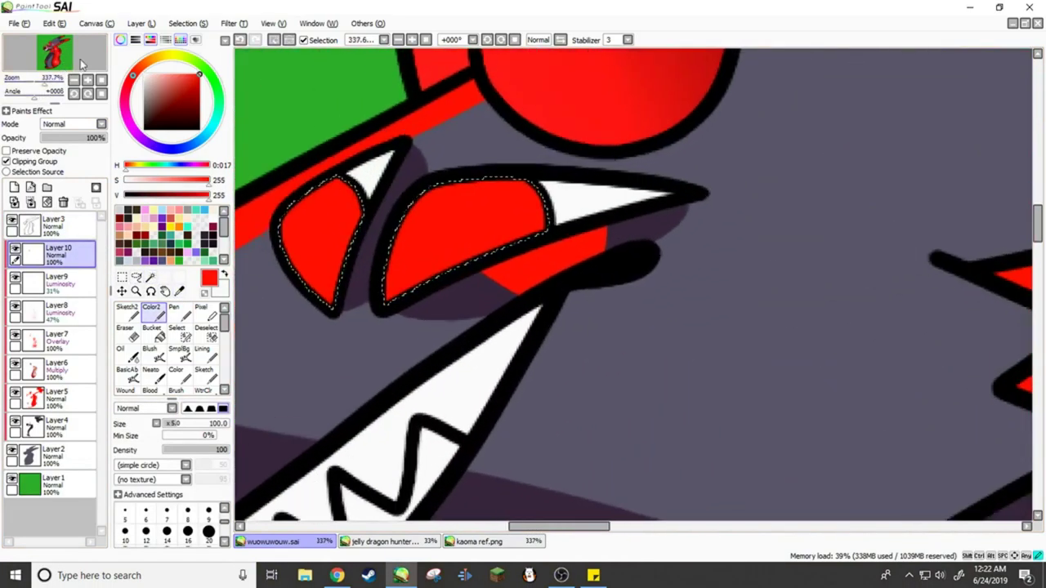
Sample the dark red from the Multiply shading layer by showing it in Normal mode, then restore Multiply
click(33, 370)
key(Home)
click(70, 125)
click(54, 135)
click(179, 291)
click(70, 125)
click(57, 144)
Move the eye and teeth colour layer below the Multiply layer and shade the irises dark red, blending with the Oil brush at size 25
click(152, 309)
key(Page_Up)
key(Page_Up)
key(Page_Up)
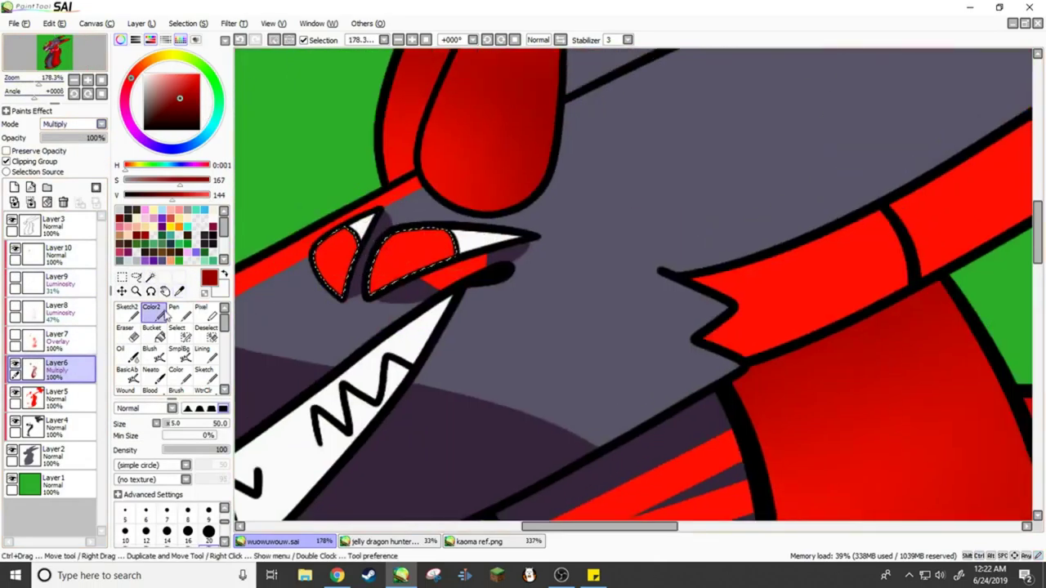
mouse_move(58, 253)
mouse_down()
mouse_move(51, 399)
mouse_move(50, 369)
mouse_up()
click(120, 349)
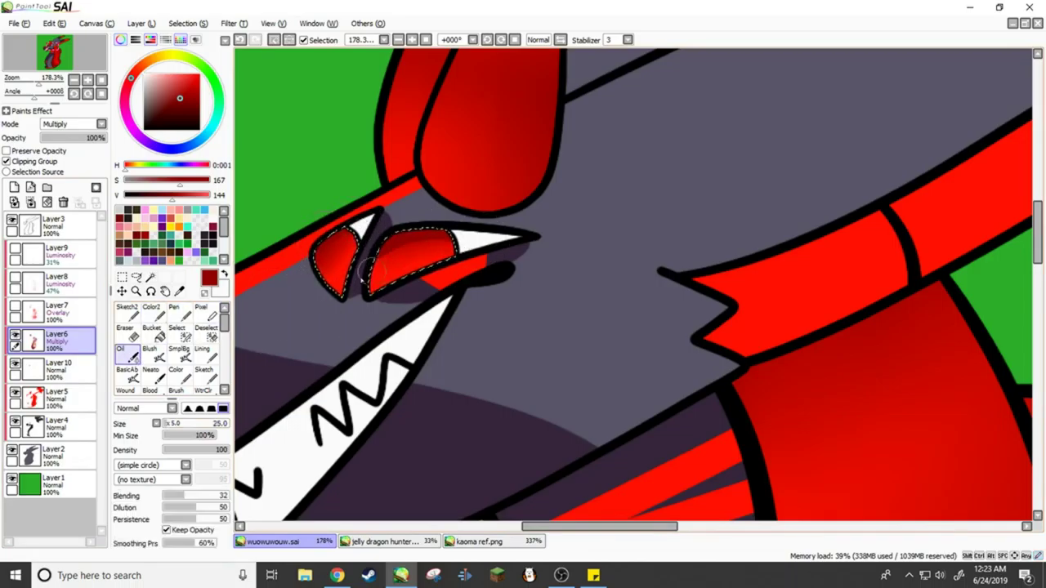
Paint pale pink highlights over the lower part of both irises on the Overlay layer with the Color2 brush
click(51, 311)
click(72, 124)
click(61, 132)
click(74, 79)
click(85, 79)
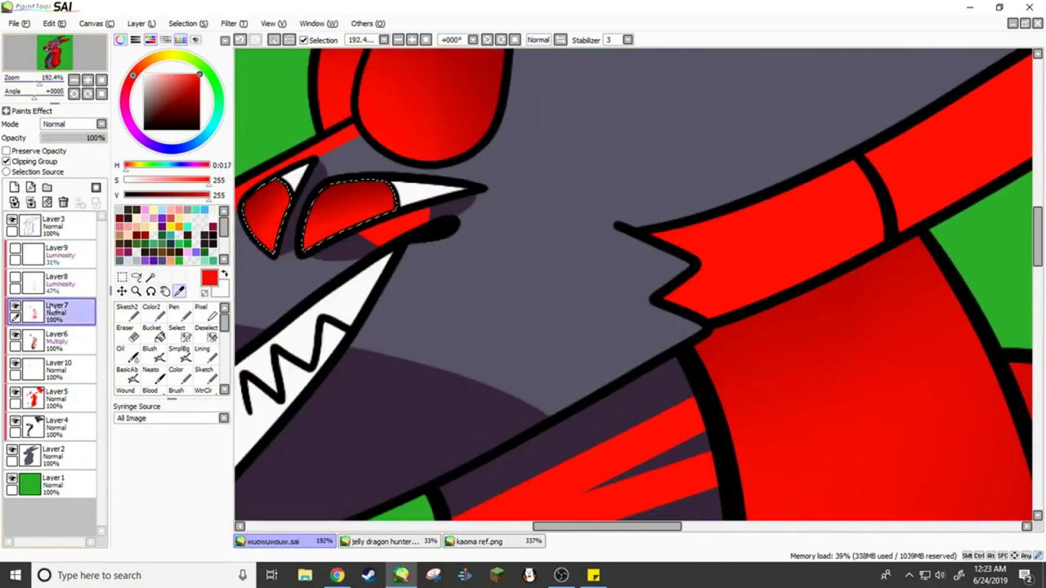
drag(28, 82, 49, 82)
click(120, 349)
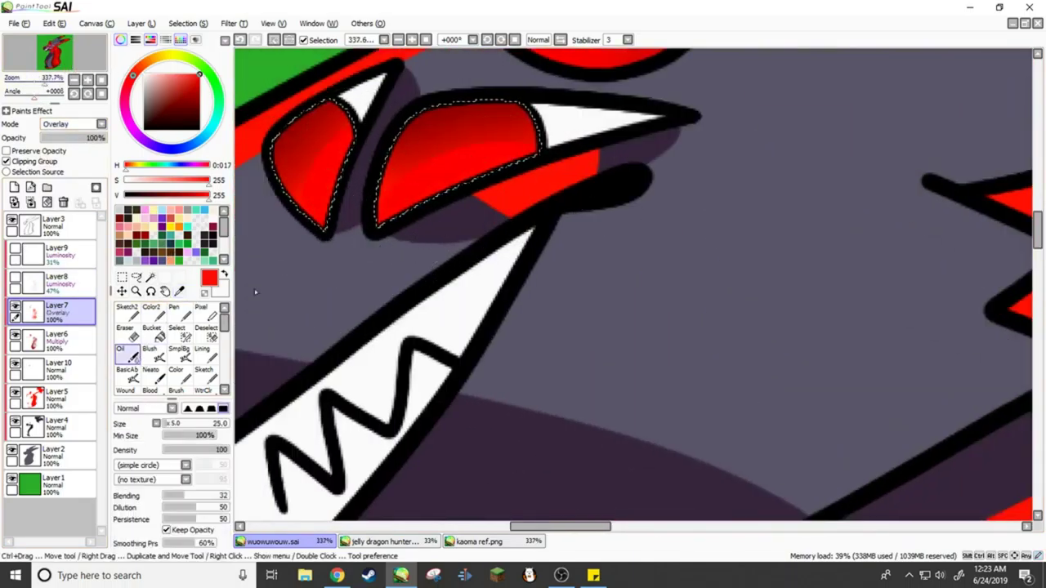
click(151, 310)
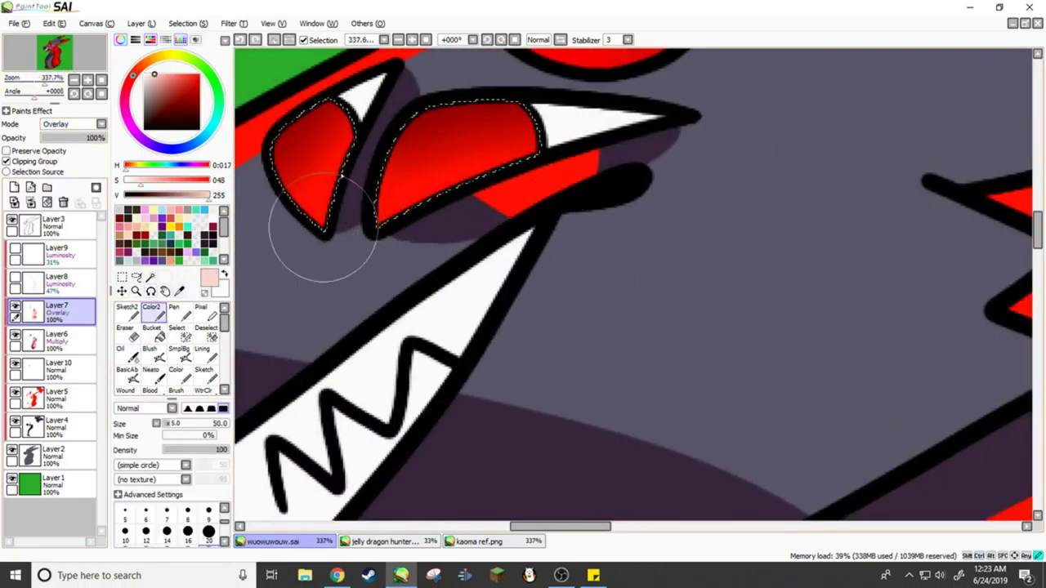
key(b)
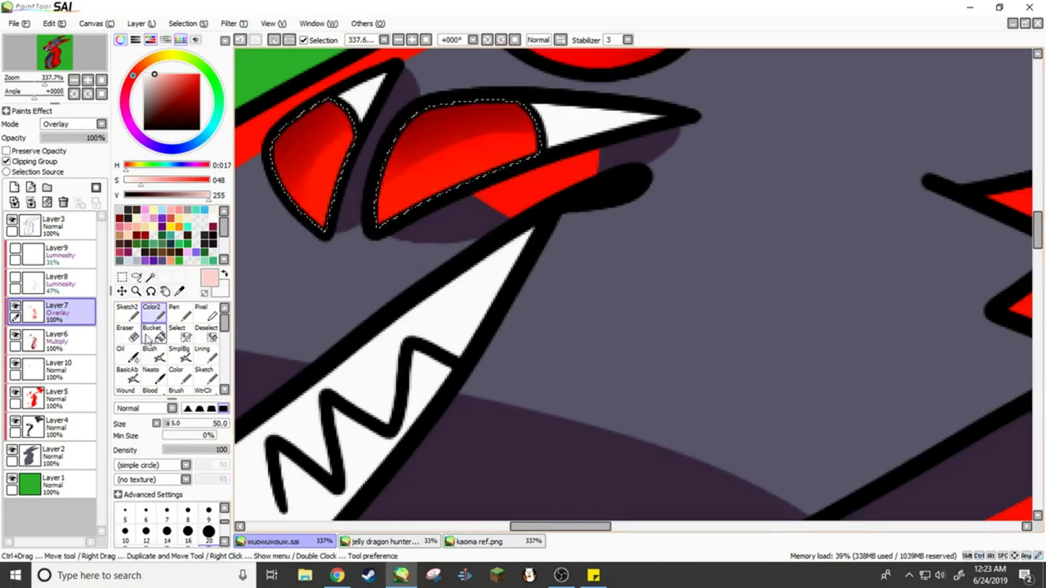
Paint pink highlights along the lower irises on the 47% Luminosity layer and blend them with the Oil brush
click(57, 282)
drag(51, 83, 61, 35)
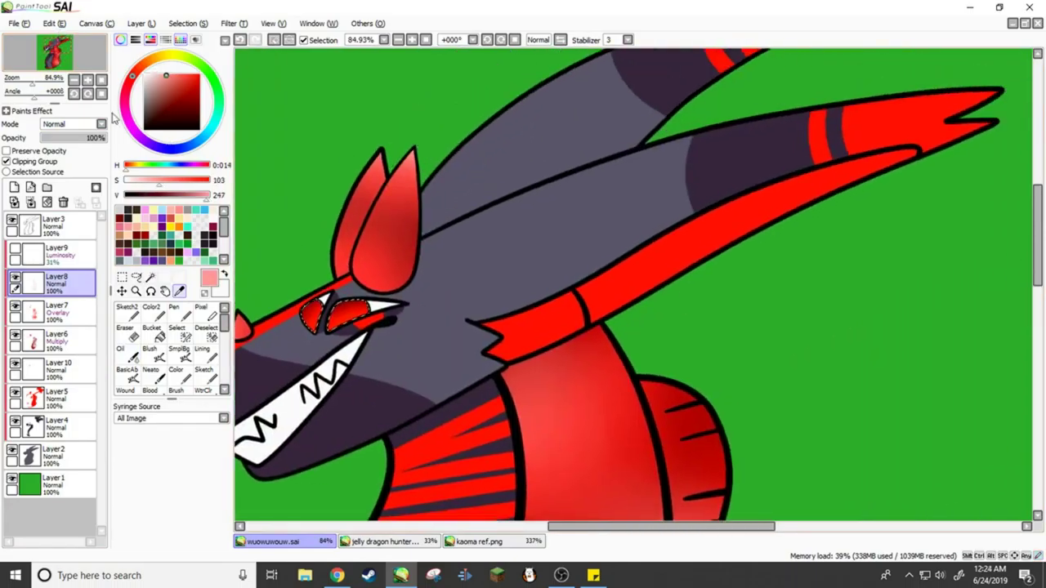
scroll(61, 65, up, 3)
scroll(61, 69, up, 3)
scroll(409, 229, down, 3)
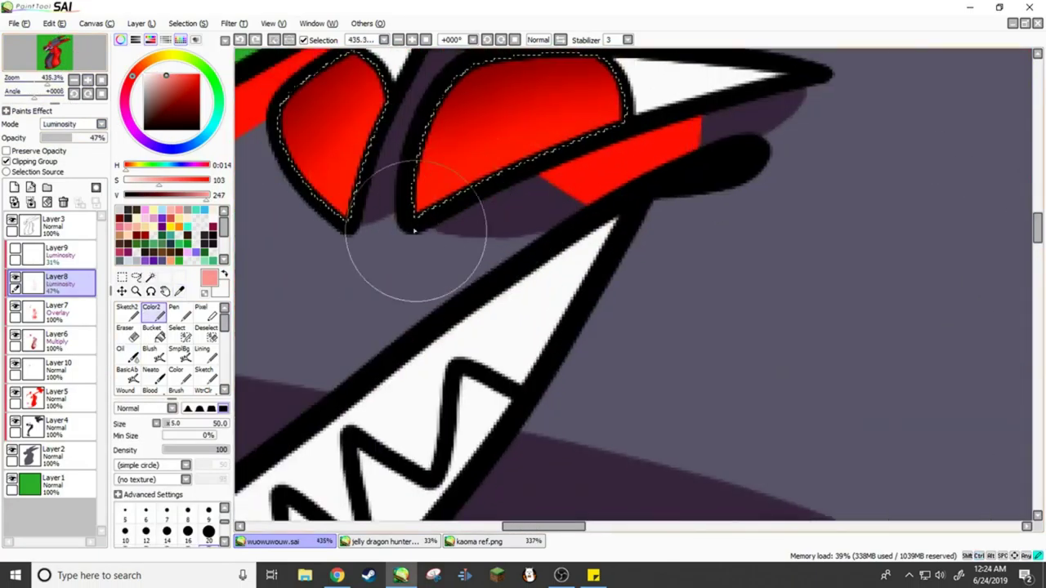
click(120, 349)
drag(351, 196, 384, 90)
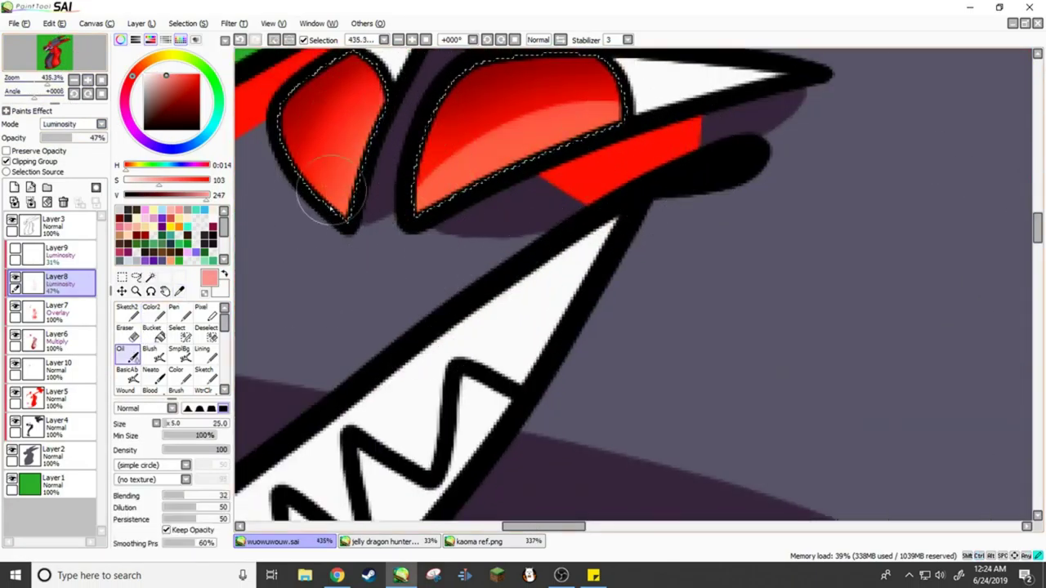
drag(424, 163, 588, 89)
Paint round pale pink gloss spots on both irises on the 31% Luminosity layer with the Color2 brush at size 50
scroll(32, 90, down, 5)
scroll(32, 89, up, 3)
click(57, 253)
click(179, 291)
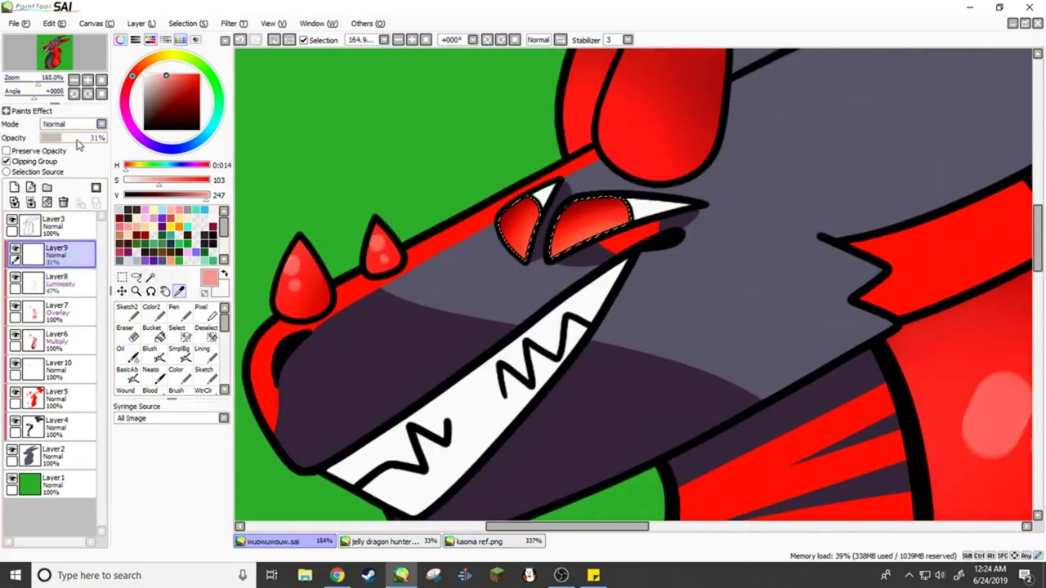
click(151, 307)
scroll(61, 70, up, 2)
mouse_move(474, 85)
mouse_down()
mouse_move(490, 102)
mouse_move(544, 114)
mouse_move(522, 143)
mouse_up()
scroll(70, 49, down, 2)
scroll(70, 49, down, 1)
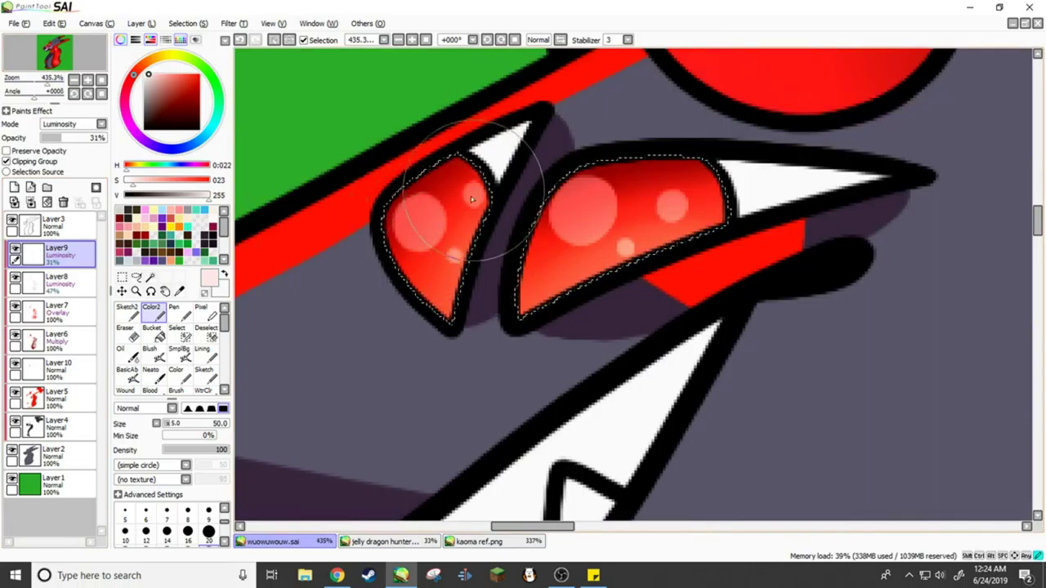
scroll(57, 57, down, 5)
click(19, 23)
key(alt+Tab)
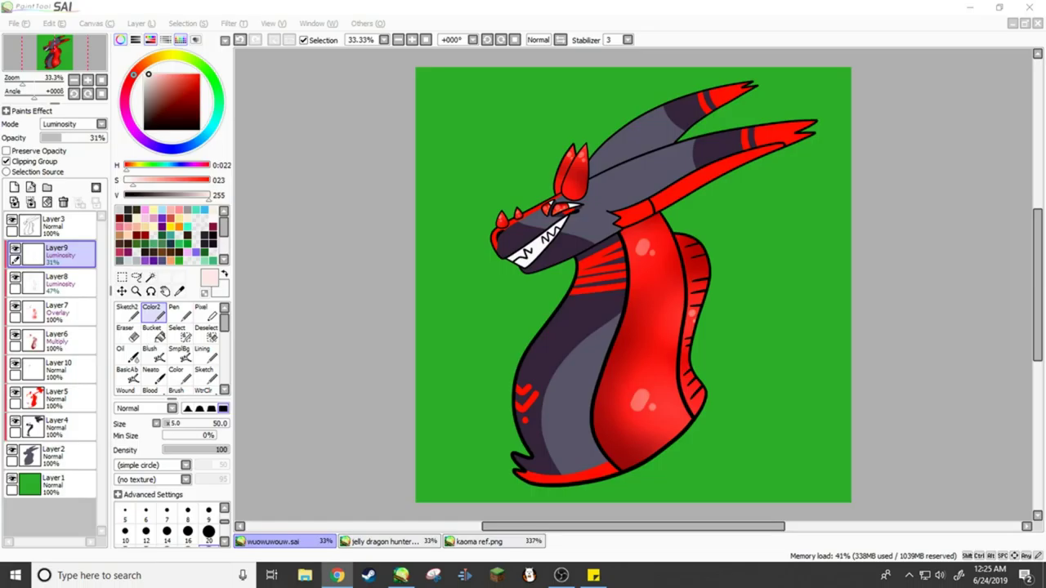
Preserve the line art layer's opacity and recolour the outlines very dark purple with the Color2 brush at size 500
click(207, 282)
click(53, 225)
click(7, 151)
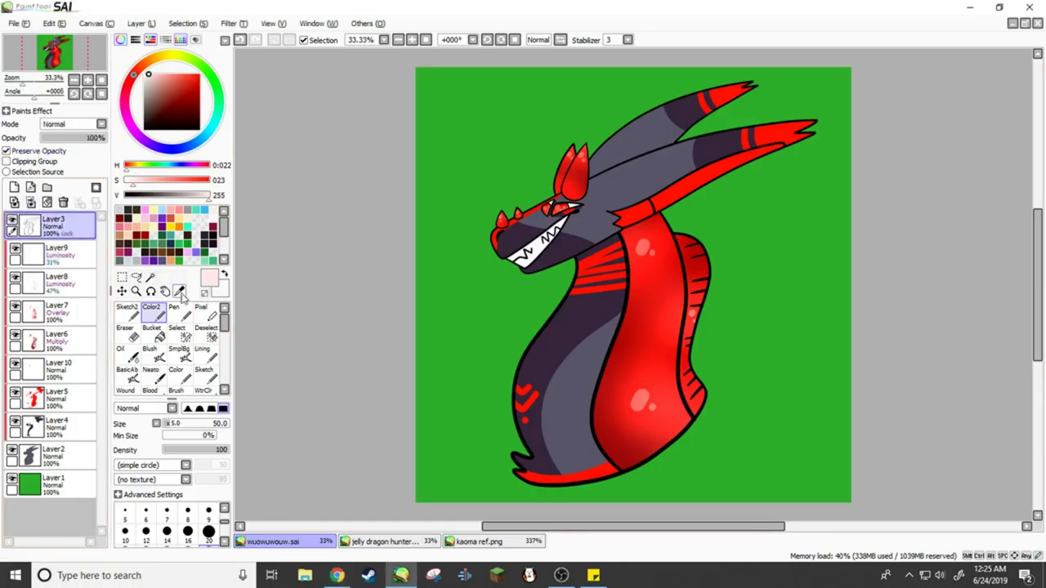
drag(188, 194, 161, 197)
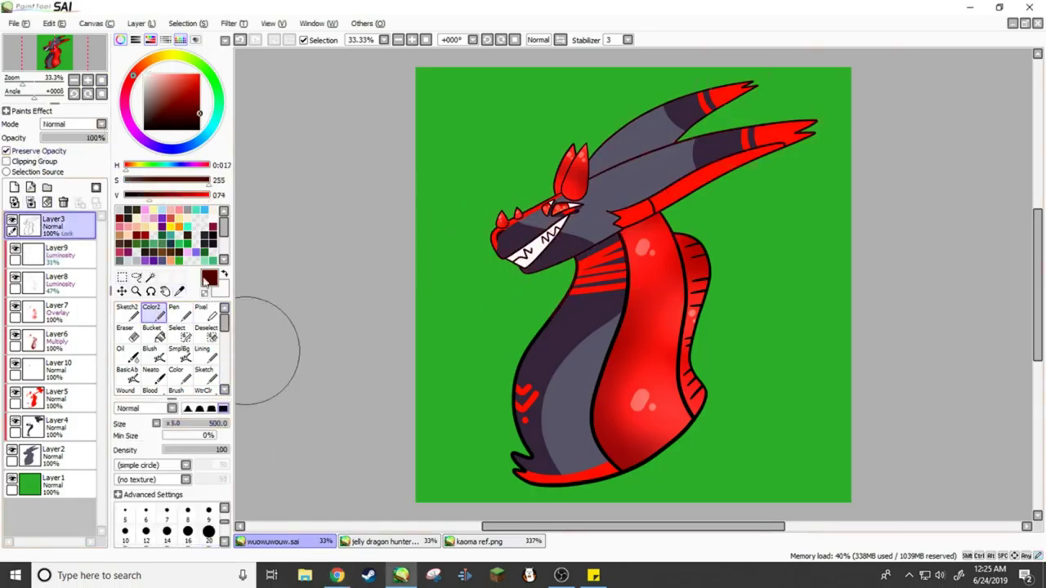
alt+click(527, 433)
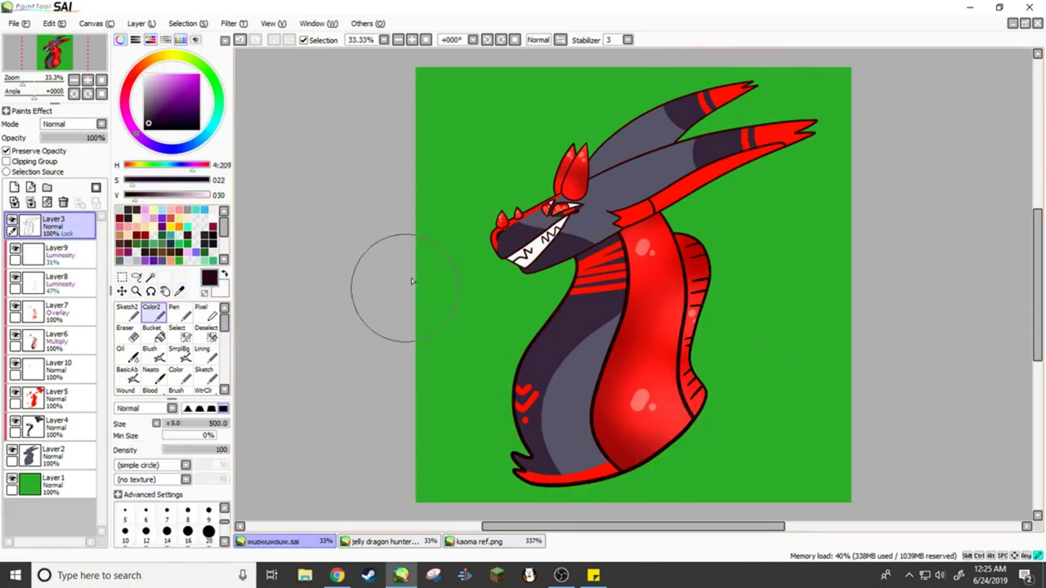
mouse_move(24, 82)
mouse_down()
mouse_move(51, 82)
mouse_move(26, 81)
mouse_up()
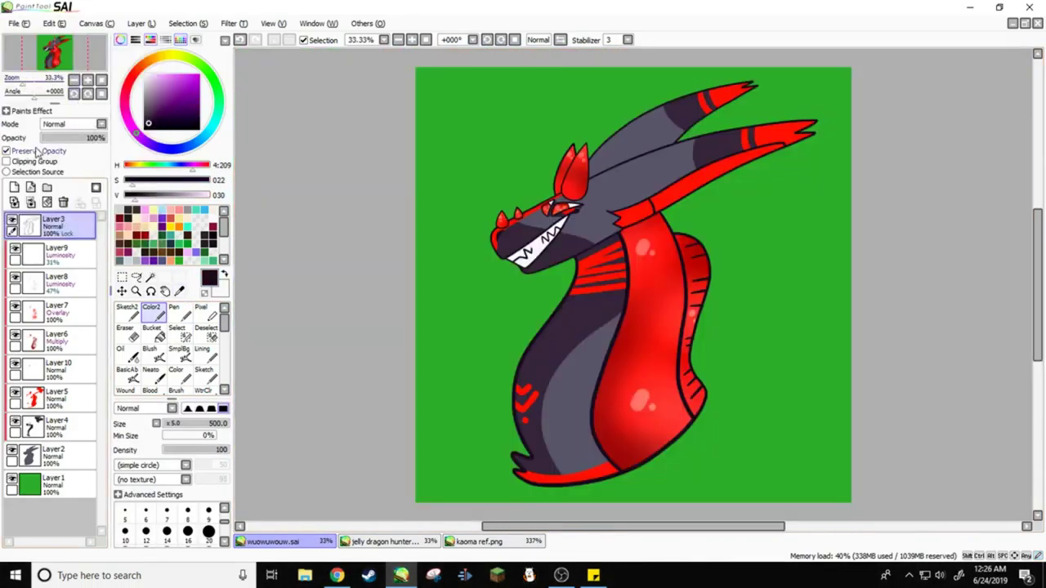
Draw a small boxed yellow signature at the base of the red neck on a new top layer with the Words brush at size 16
click(14, 187)
click(14, 23)
key(Escape)
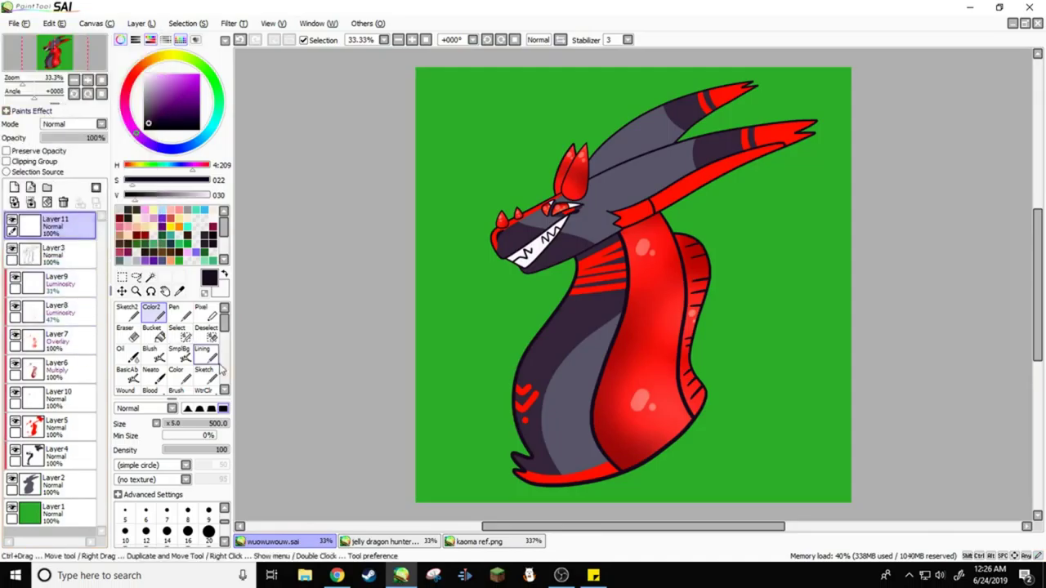
scroll(221, 370, down, 1)
click(124, 391)
click(166, 222)
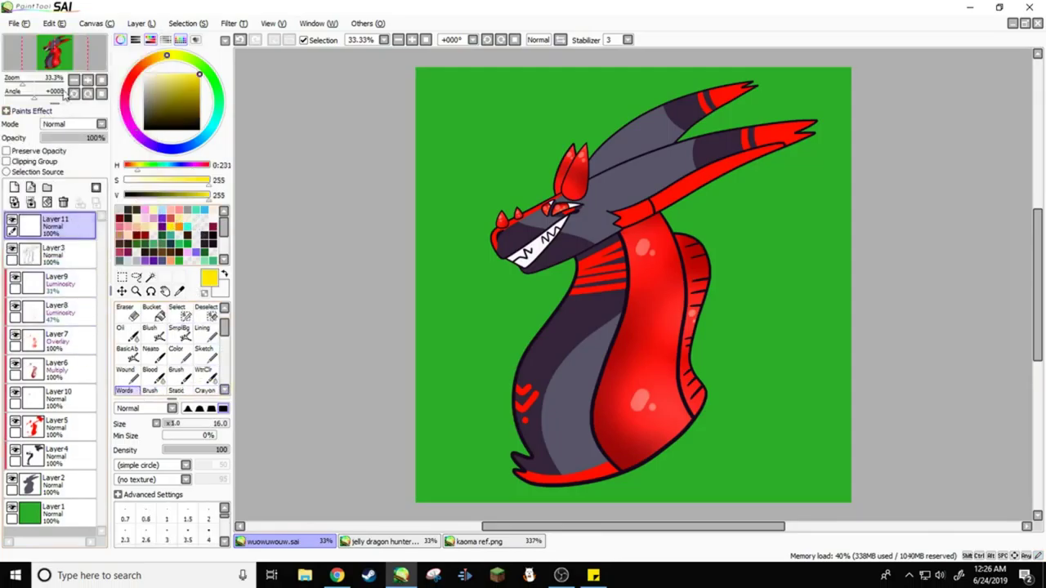
scroll(602, 388, up, 8)
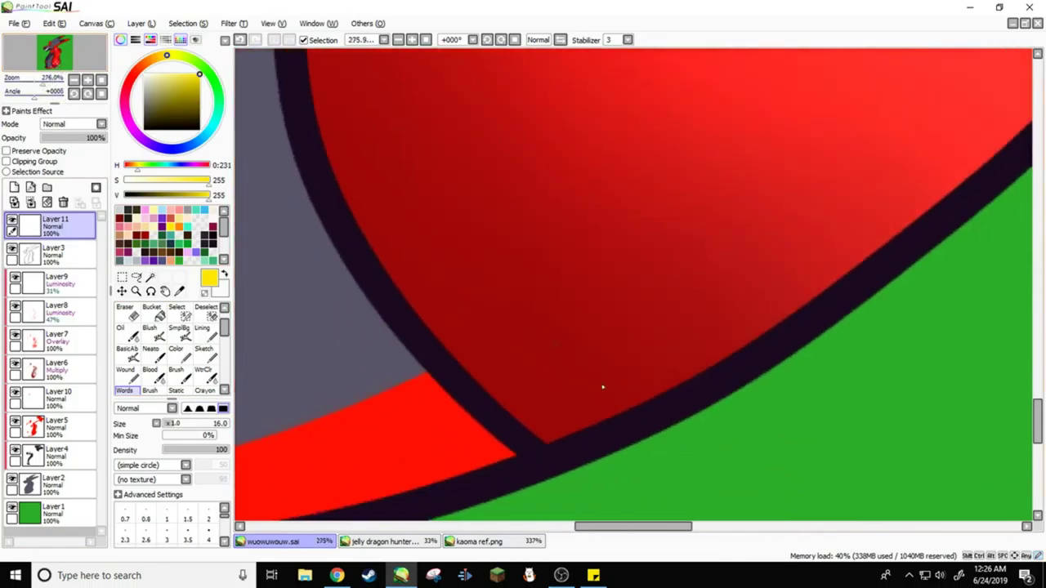
drag(482, 309, 490, 377)
drag(521, 329, 500, 359)
drag(455, 288, 518, 326)
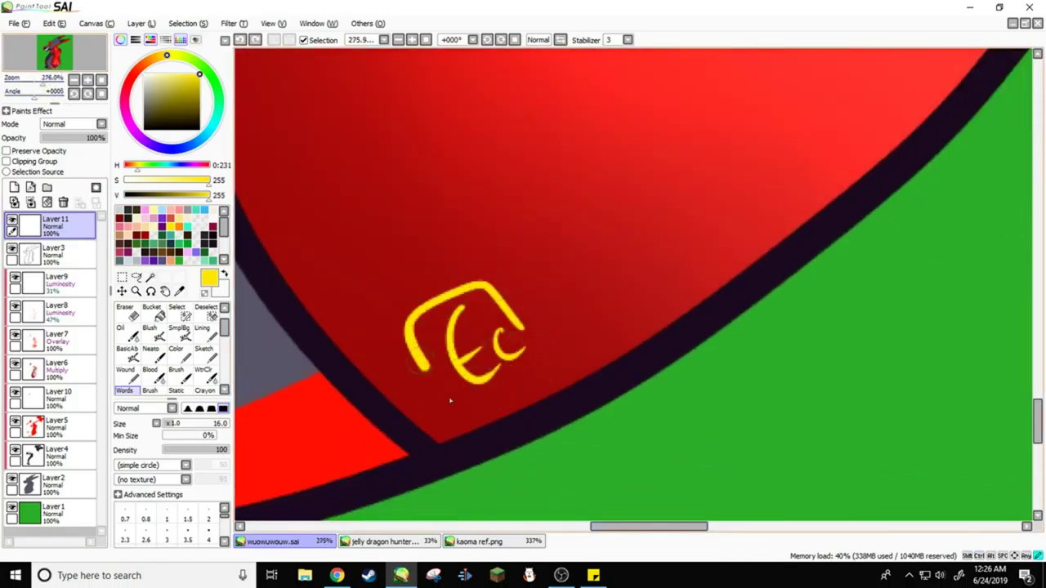
drag(490, 400, 551, 329)
scroll(551, 330, down, 5)
scroll(441, 392, up, 2)
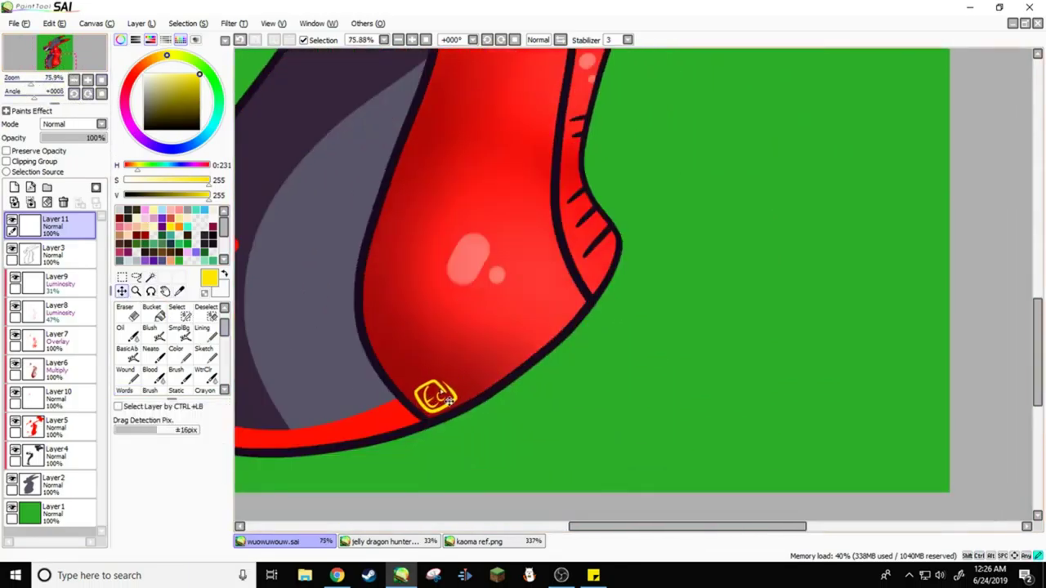
Crop the canvas closer to the dragon with rectangular selections, trimming the empty green background around it
key(ctrl+minus)
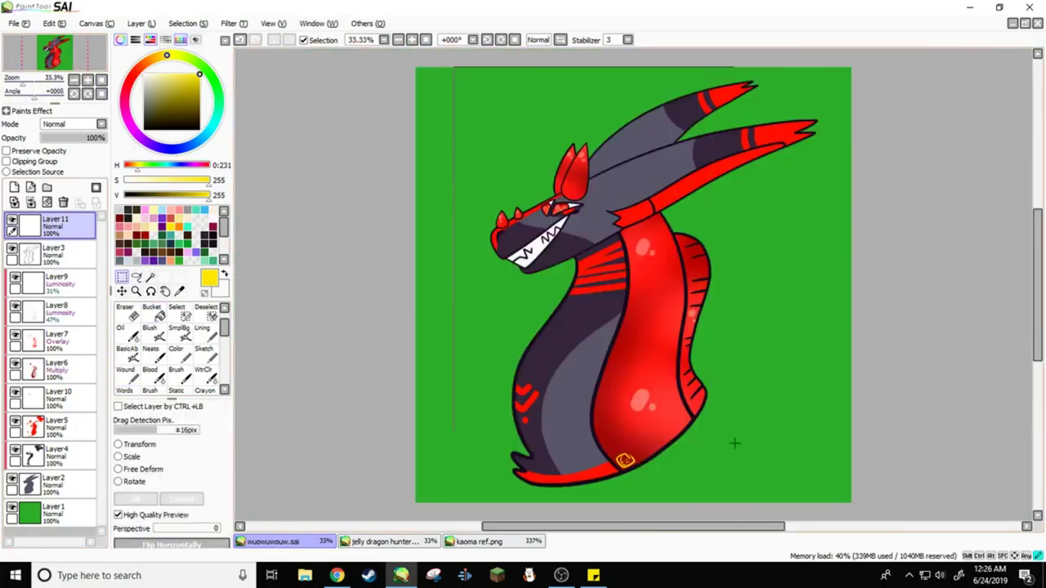
key(h)
key(h)
key(ctrl+plus)
key(ctrl+plus)
key(ctrl+plus)
key(ctrl+plus)
key(ctrl+minus)
key(ctrl+minus)
key(ctrl+minus)
key(ctrl+minus)
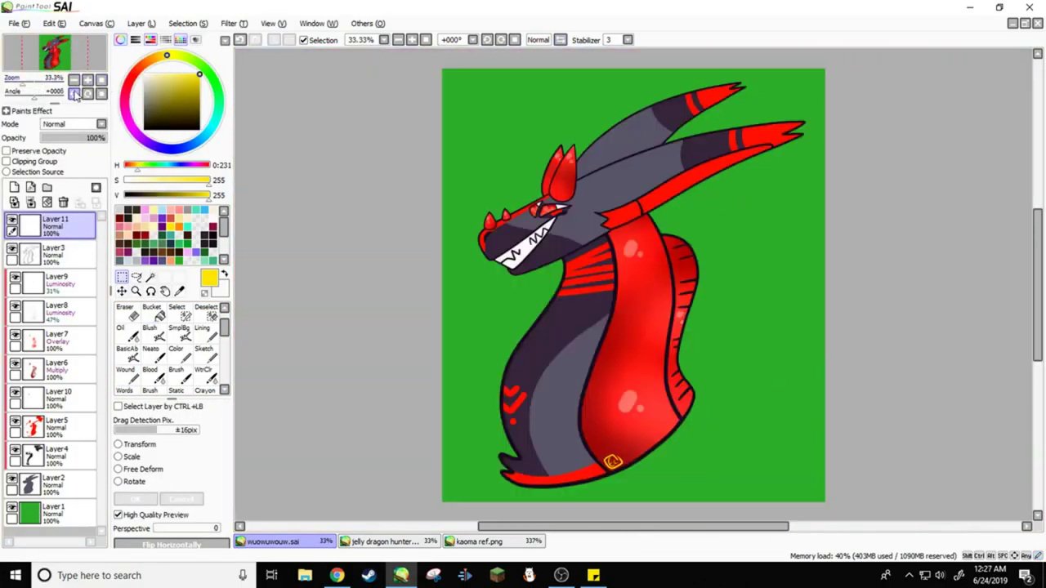
drag(442, 75, 804, 321)
key(ctrl+d)
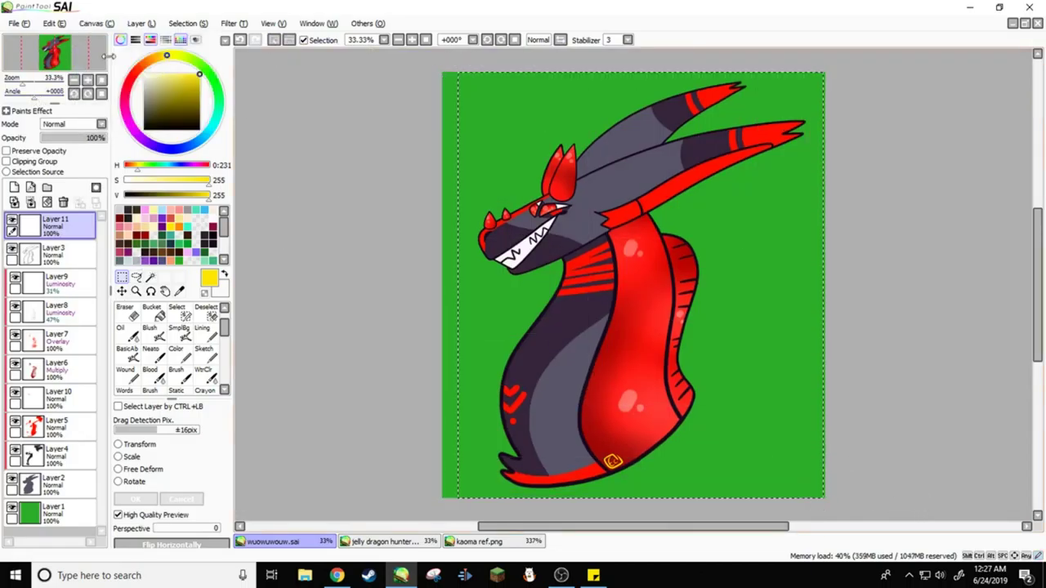
click(276, 41)
Write the date 6-24-19 in yellow in the lower-right corner of the canvas with the Words brush
drag(25, 79, 61, 78)
key(b)
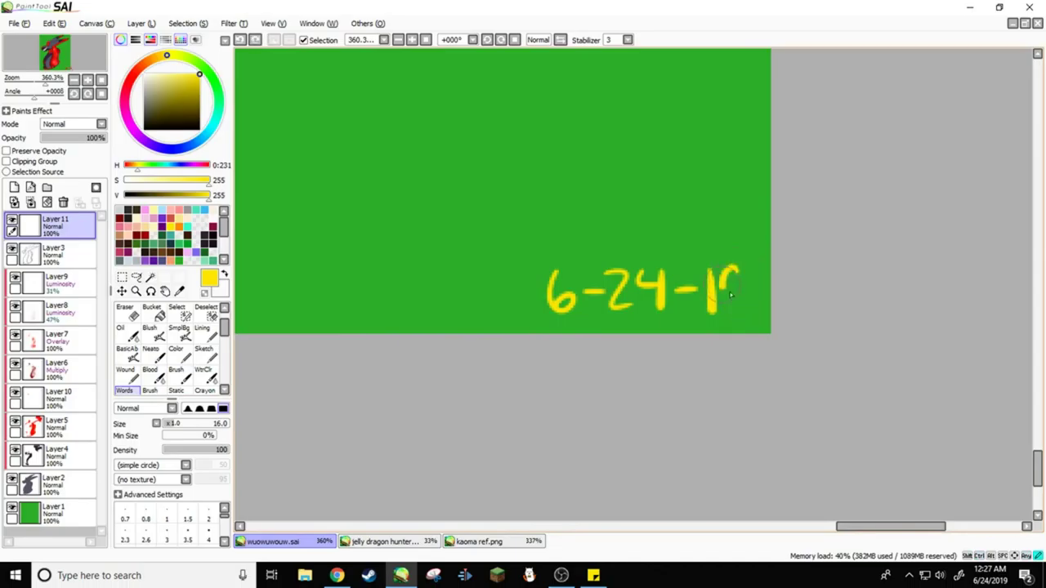
mouse_move(62, 78)
mouse_down()
mouse_move(33, 78)
mouse_move(64, 78)
mouse_up()
Load a selection around the dragon's whole silhouette
key(ctrl+z)
key(ctrl+z)
key(ctrl+z)
key(ctrl+z)
key(ctrl+z)
key(ctrl+z)
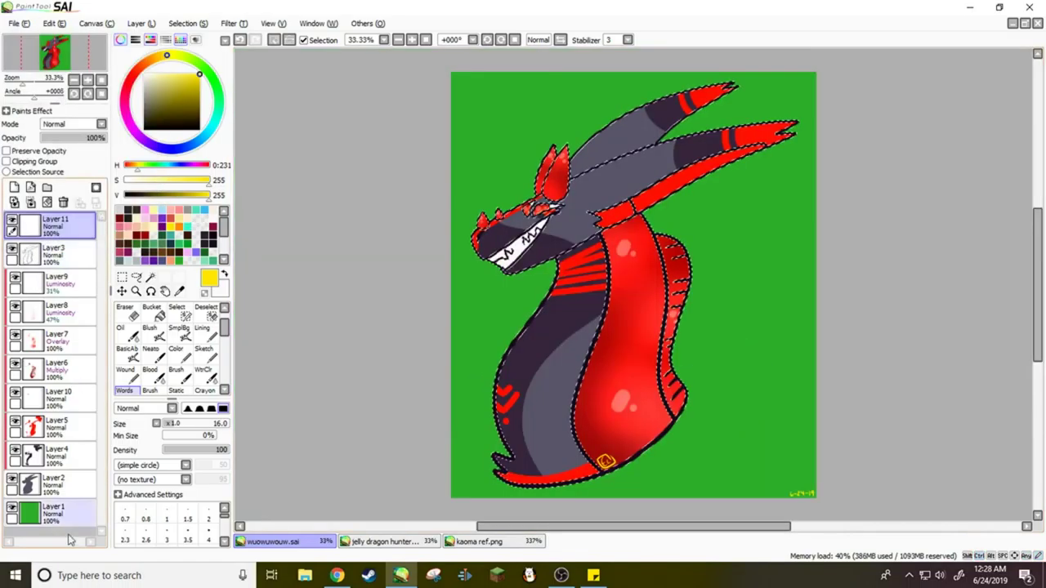
Expand the silhouette selection and paint a white outline around the dragon on a new layer above the green background
click(183, 23)
click(300, 88)
click(183, 23)
click(300, 88)
key(b)
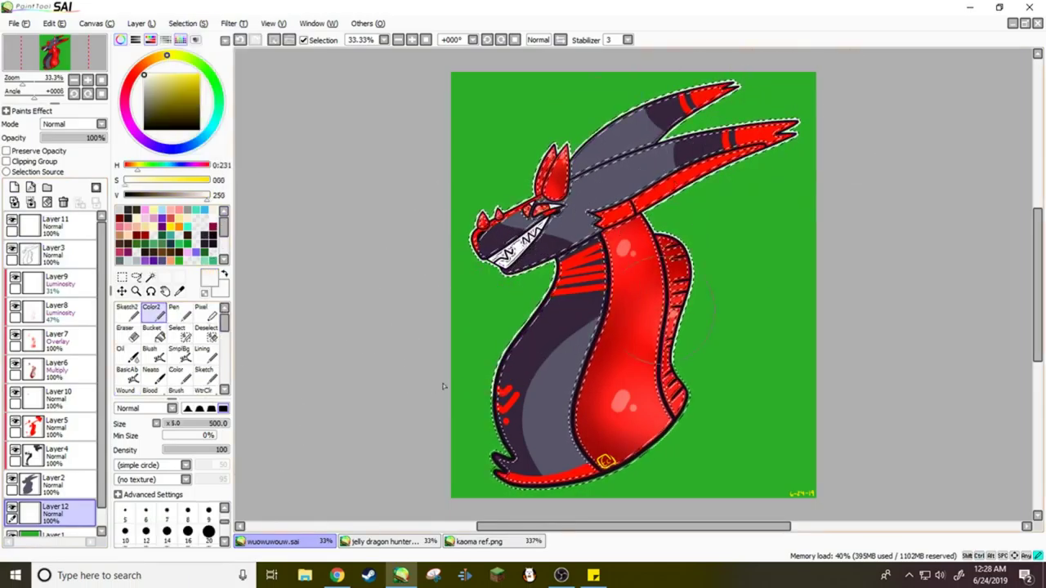
key(alt)
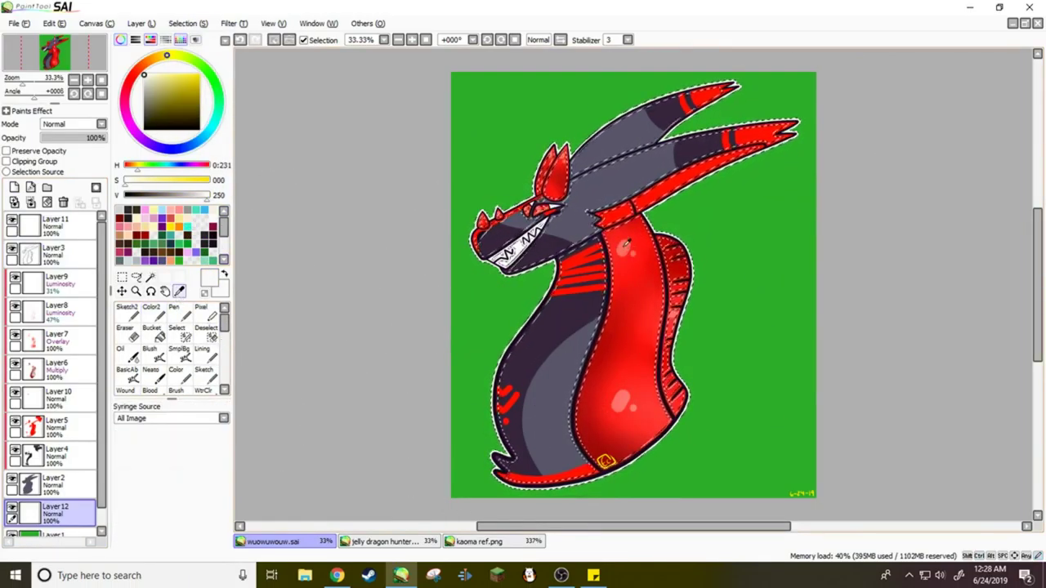
Recolour the dragon's outline with dark red sampled from the artwork and add a wider white outline on a new layer beneath it
alt+click(628, 394)
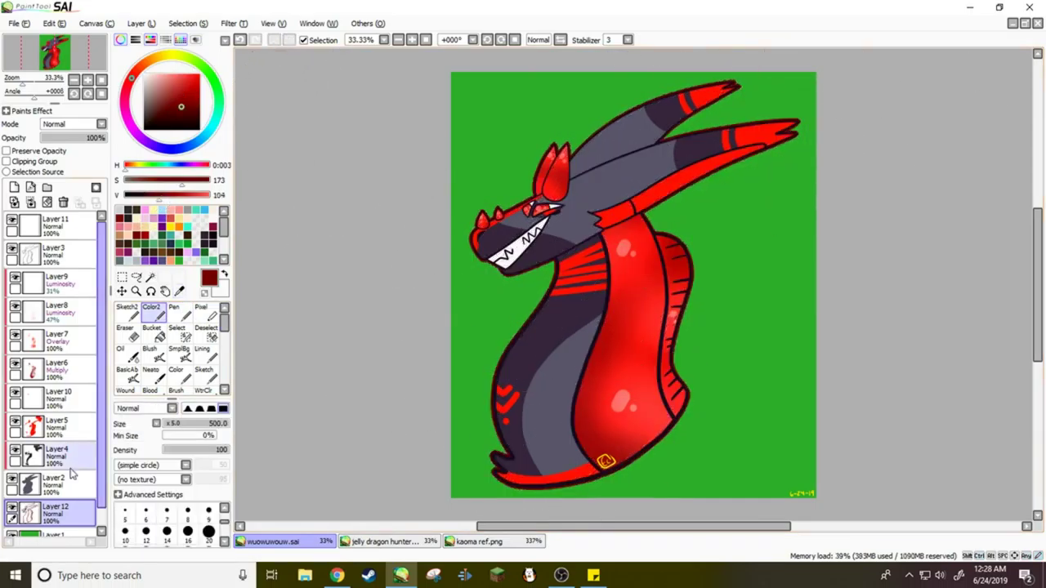
click(14, 187)
click(183, 23)
click(212, 91)
click(188, 22)
click(213, 89)
click(188, 23)
click(213, 89)
click(188, 23)
click(214, 88)
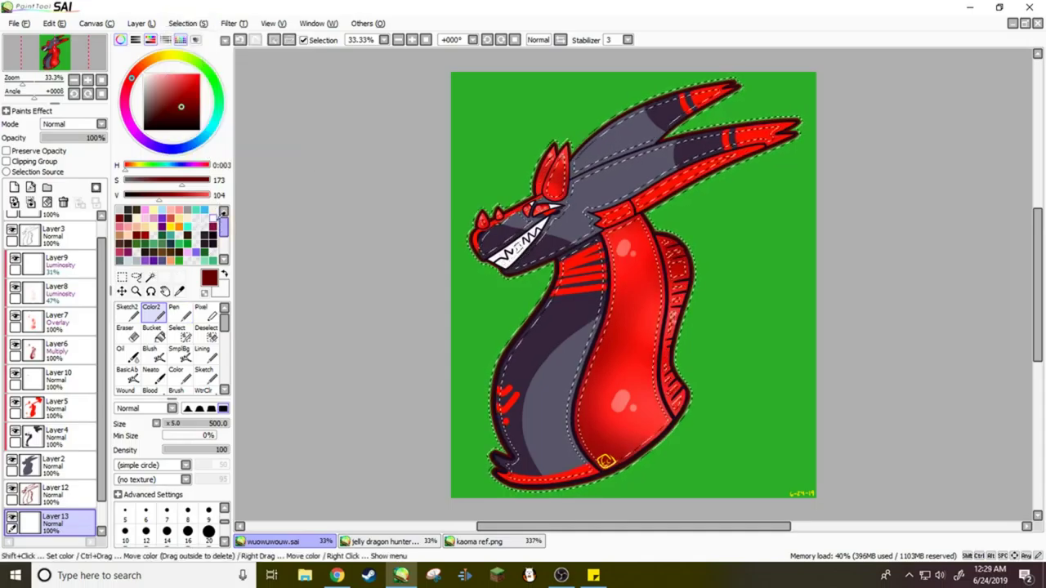
key(x)
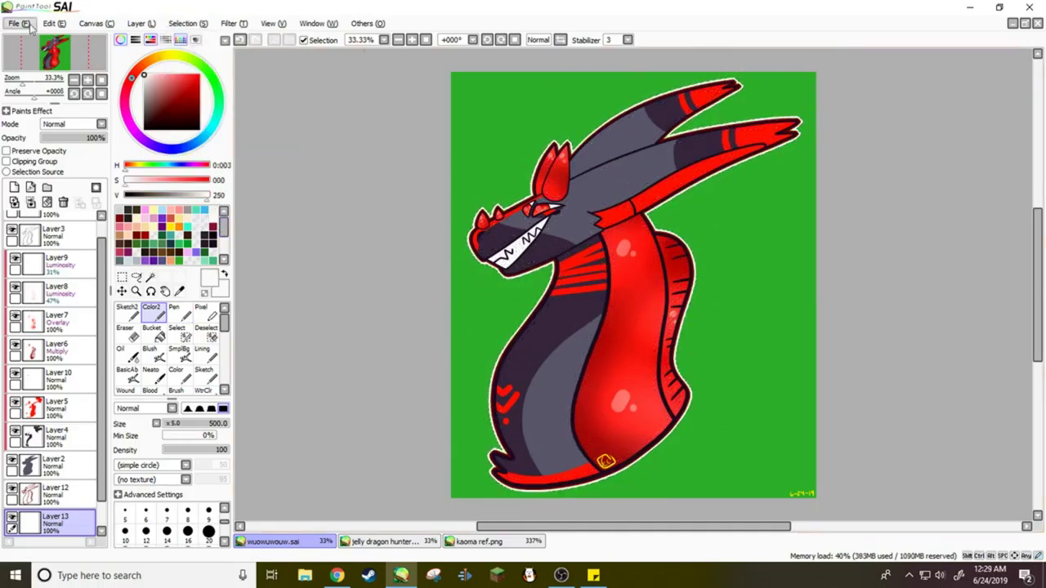
Select the green background layer and close the jelly dragon hunter and kaoma ref.png reference images
click(57, 535)
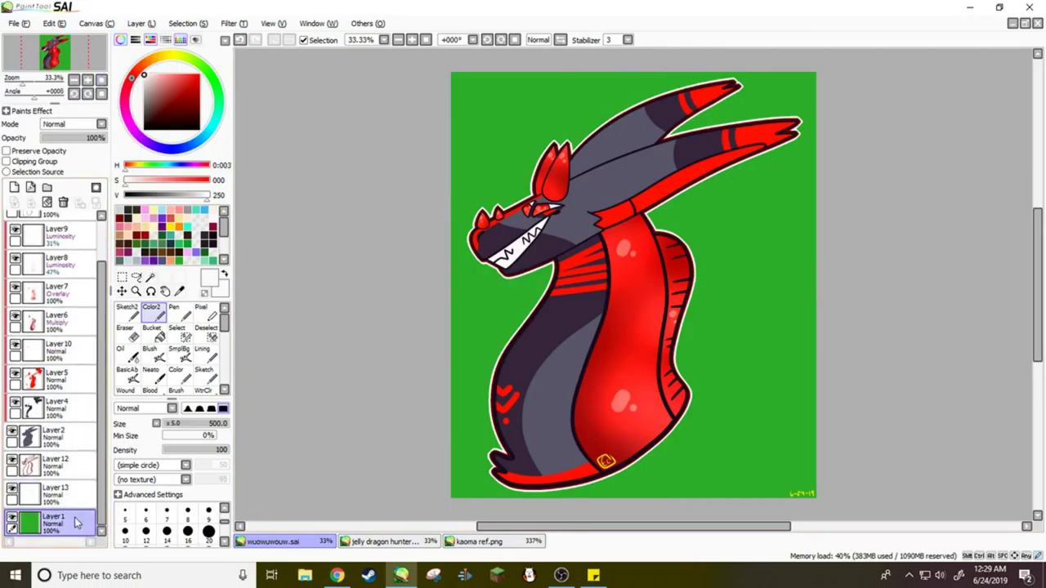
click(479, 540)
click(270, 541)
click(1037, 24)
click(1037, 24)
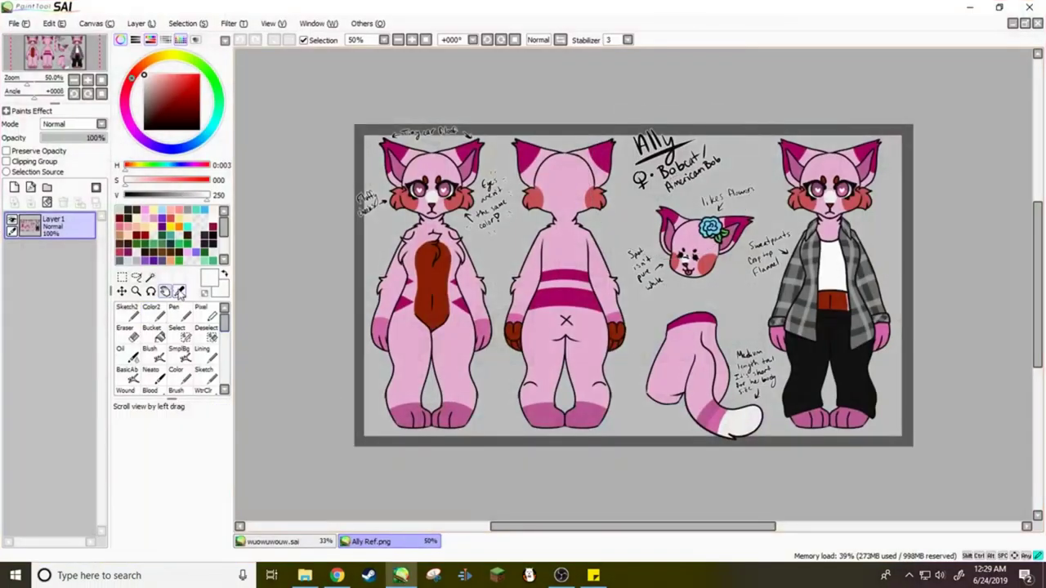
Sample the light grey background colour from Ally Ref.png and paint over the dragon drawing's green background with it
click(179, 290)
click(273, 541)
key(e)
mouse_move(490, 123)
mouse_down()
mouse_move(724, 117)
mouse_move(828, 416)
mouse_move(572, 482)
mouse_up()
Paint a dark grey frame around the background's edges, outside an inset rectangular selection, using the border colour from Ally Ref.png
key(m)
drag(467, 86, 774, 463)
drag(472, 88, 797, 484)
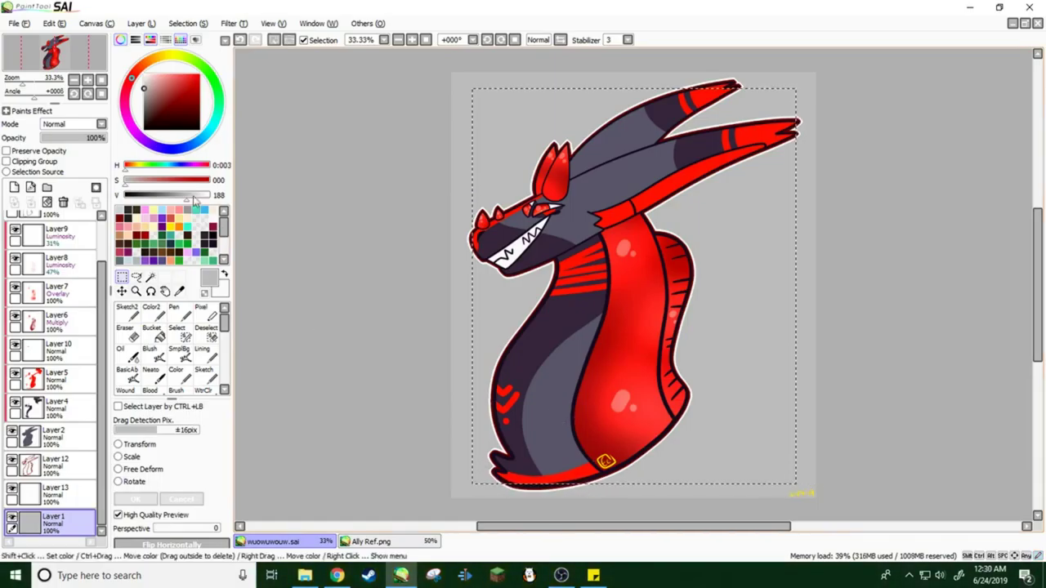
click(151, 307)
click(370, 540)
click(270, 541)
mouse_move(490, 224)
mouse_down()
mouse_move(828, 82)
mouse_move(444, 327)
mouse_up()
click(274, 40)
click(14, 23)
click(39, 101)
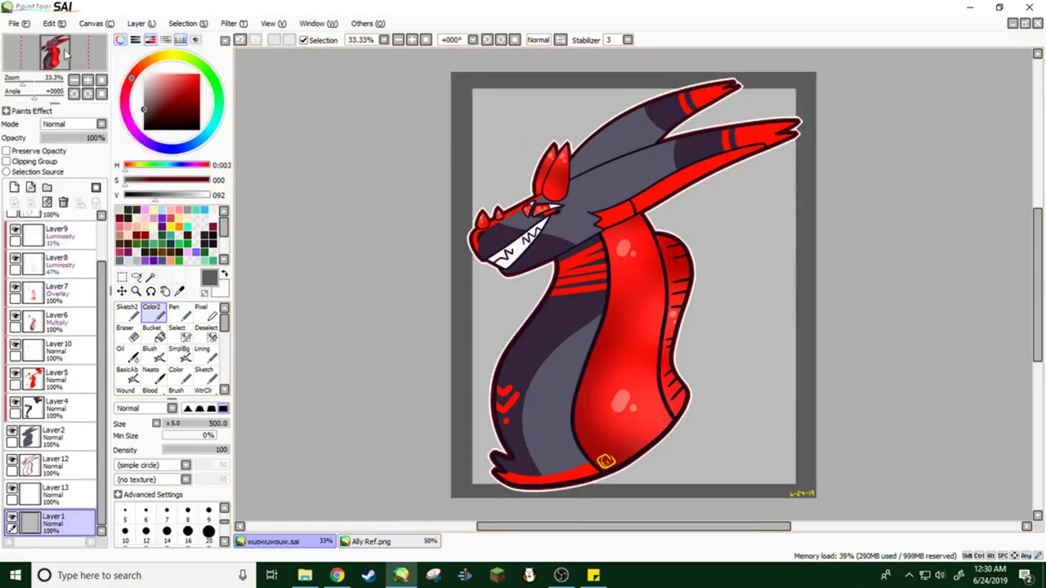